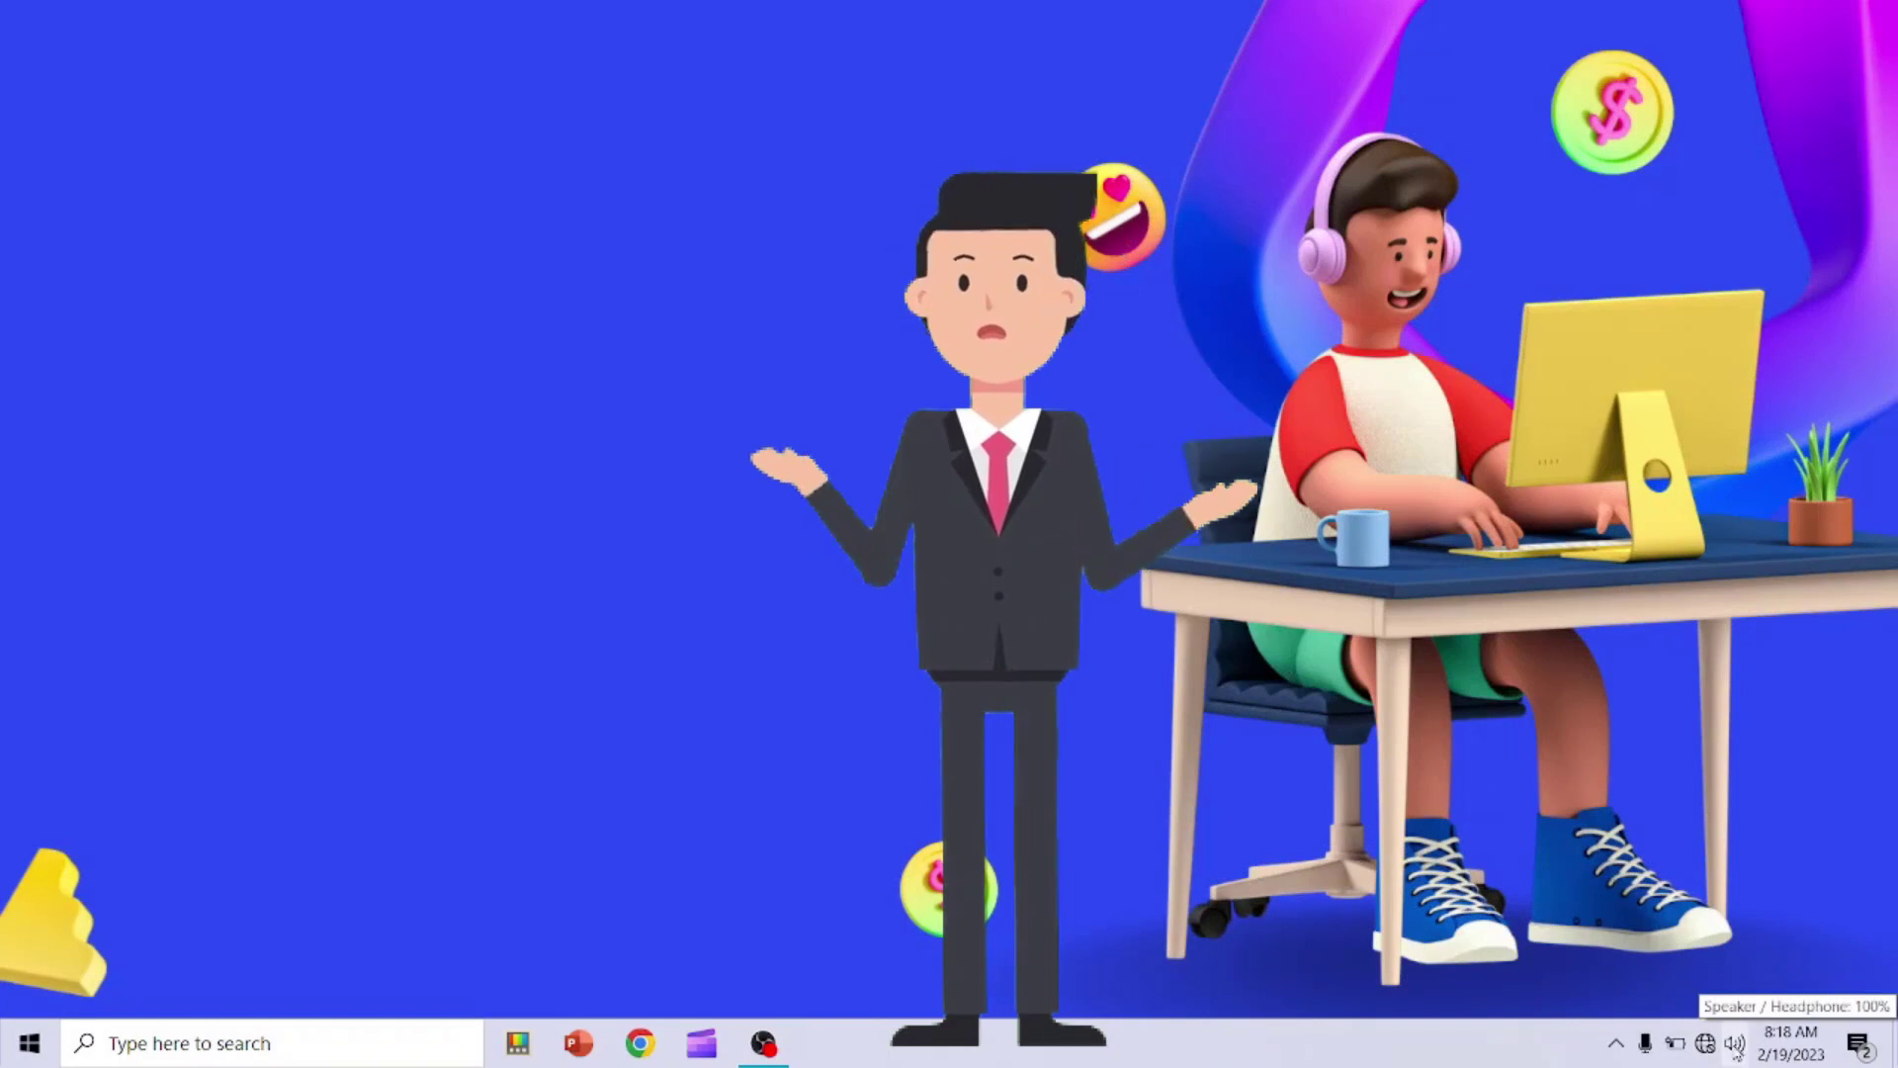
Open the Windows Sound dialog from the speaker icon's options and display its list of recording devices
right_click(1747, 1056)
left_click(1513, 970)
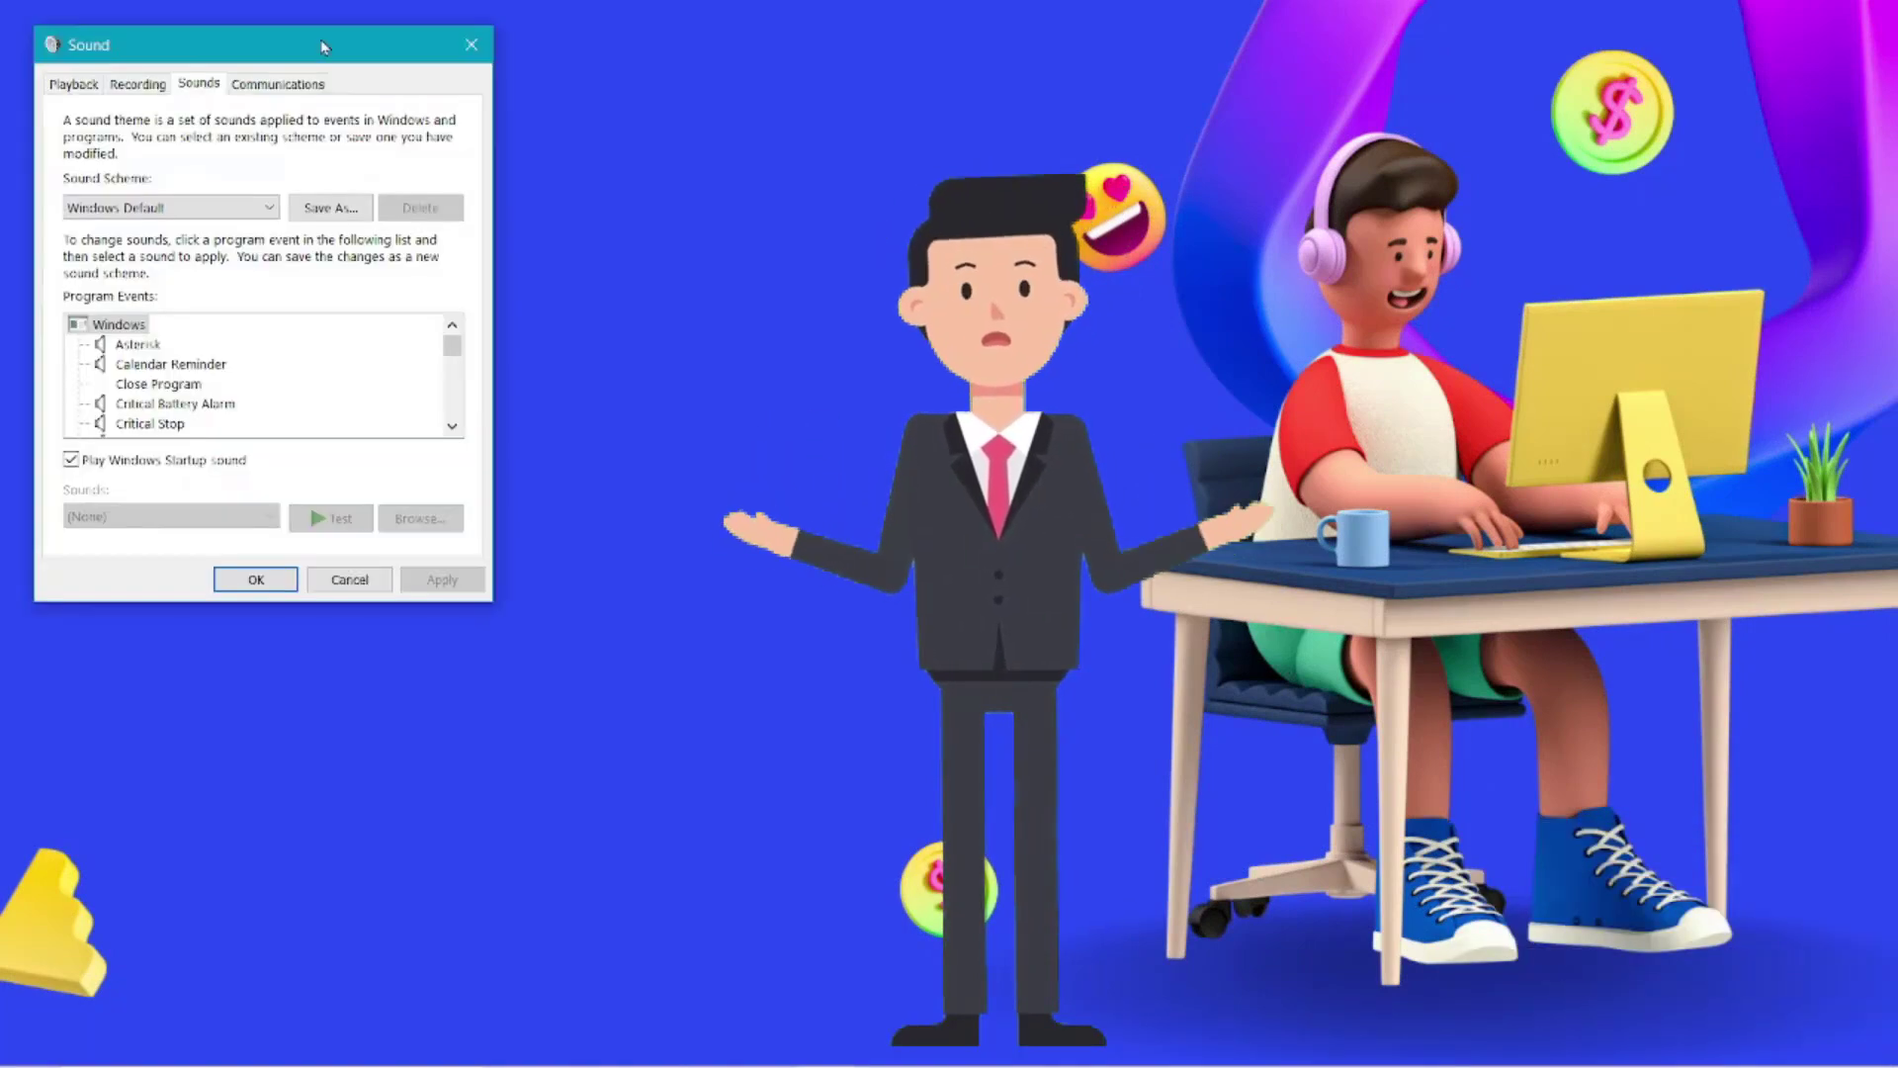
left_click_drag(327, 34, 686, 117)
left_click(547, 171)
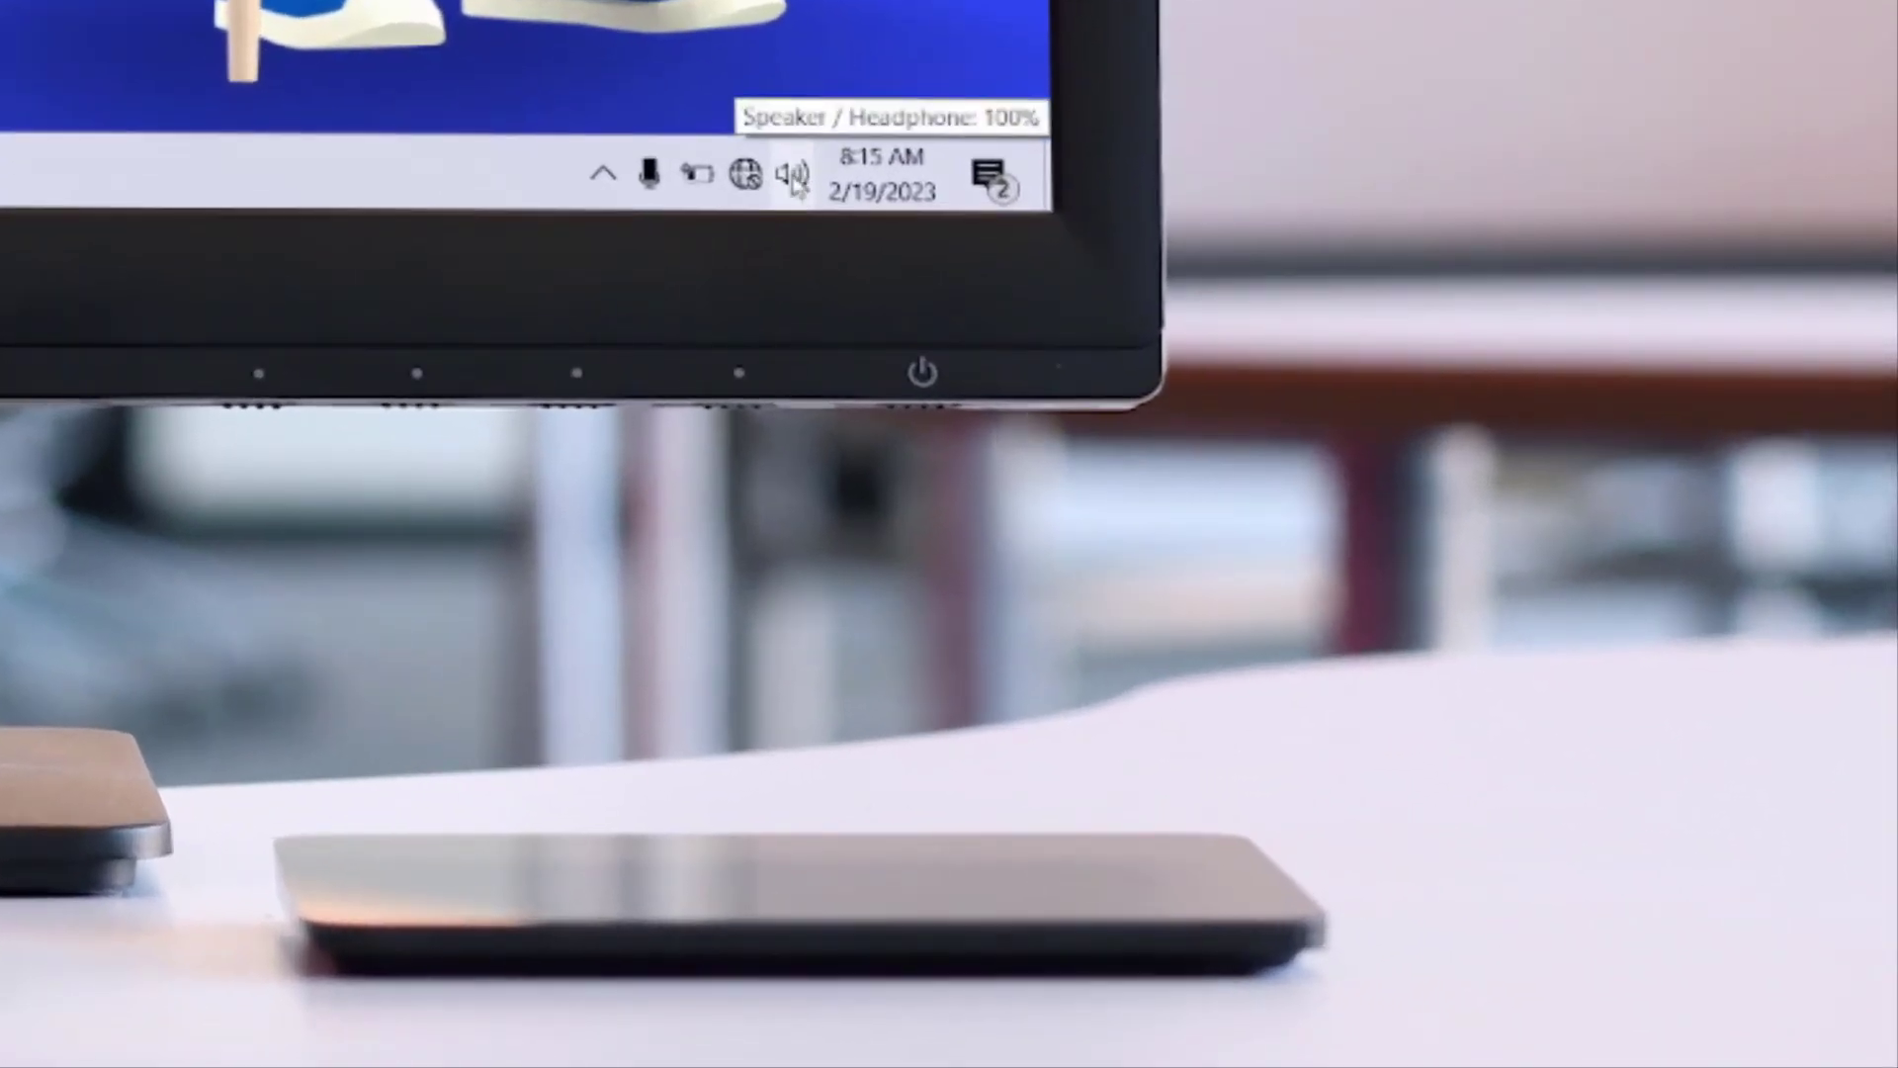
Open the Windows Sound settings page and go to its Input section
right_click(794, 181)
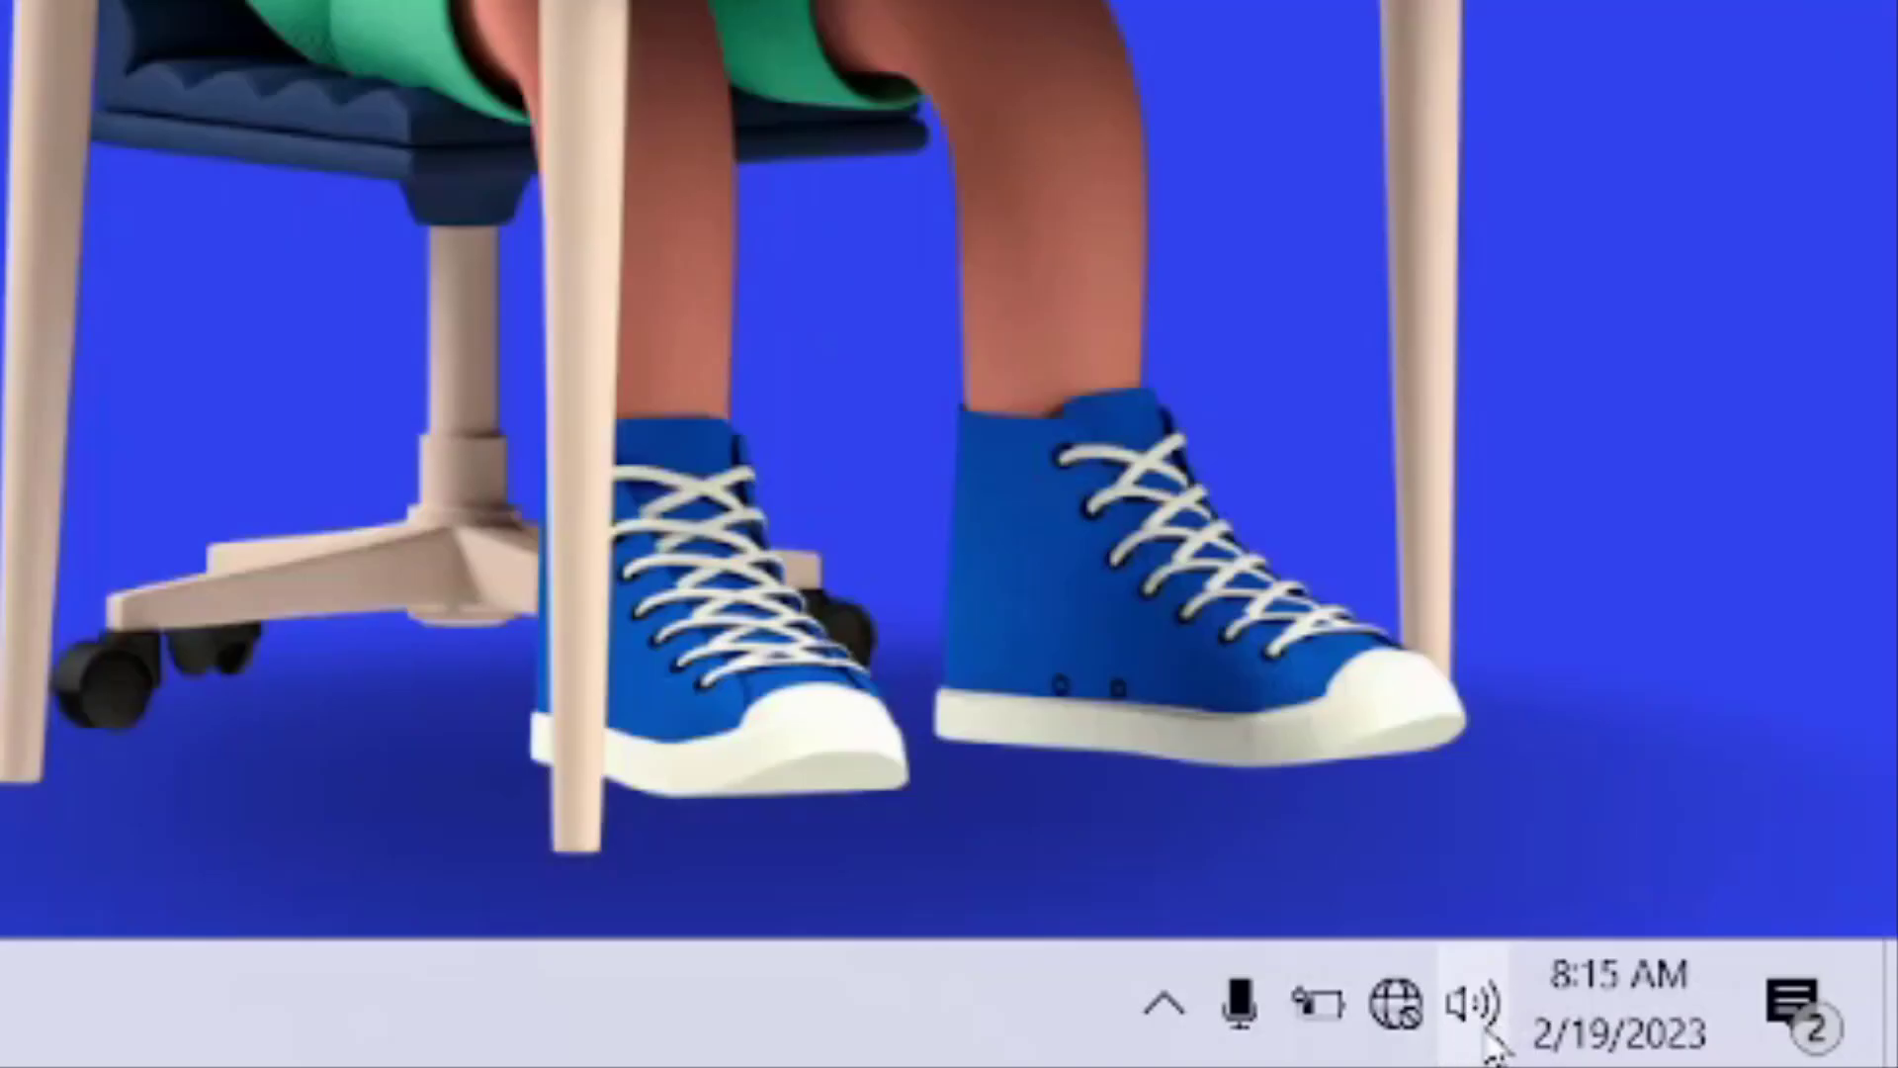
right_click(1478, 1019)
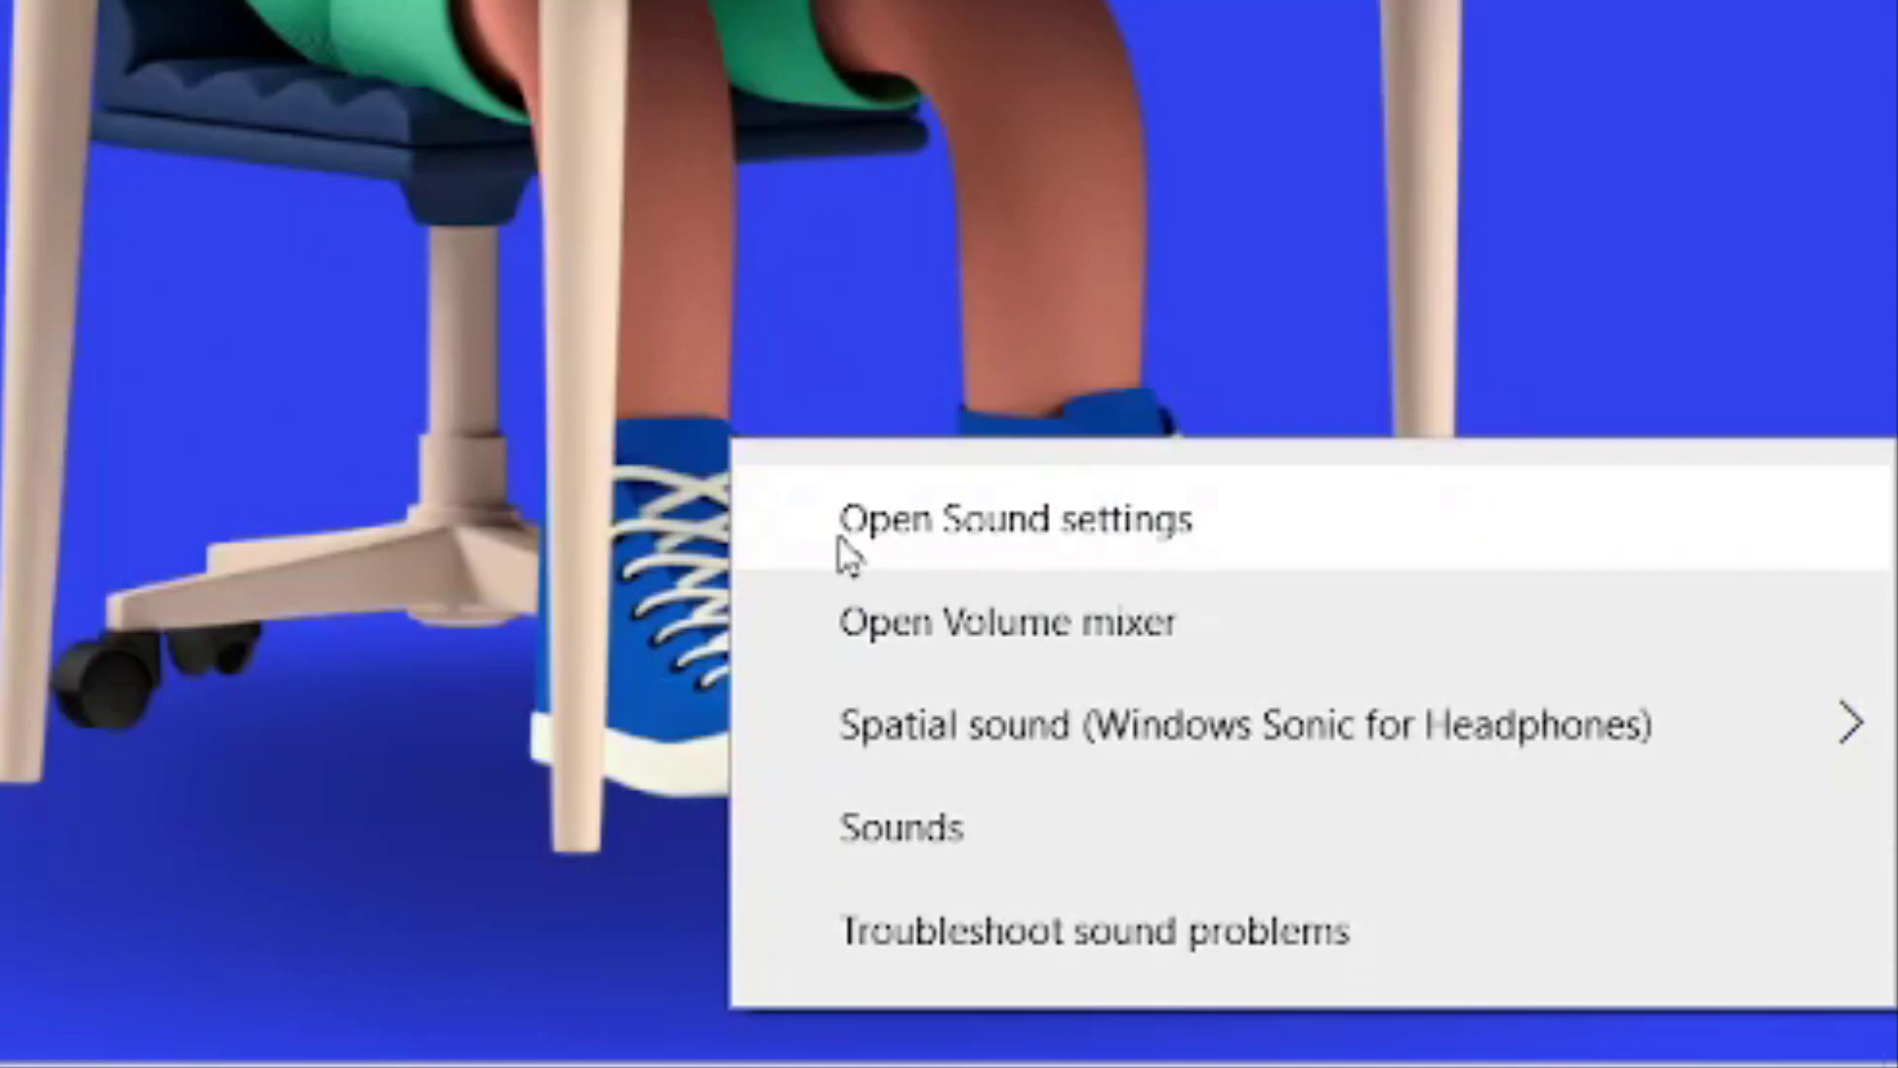
left_click(1075, 537)
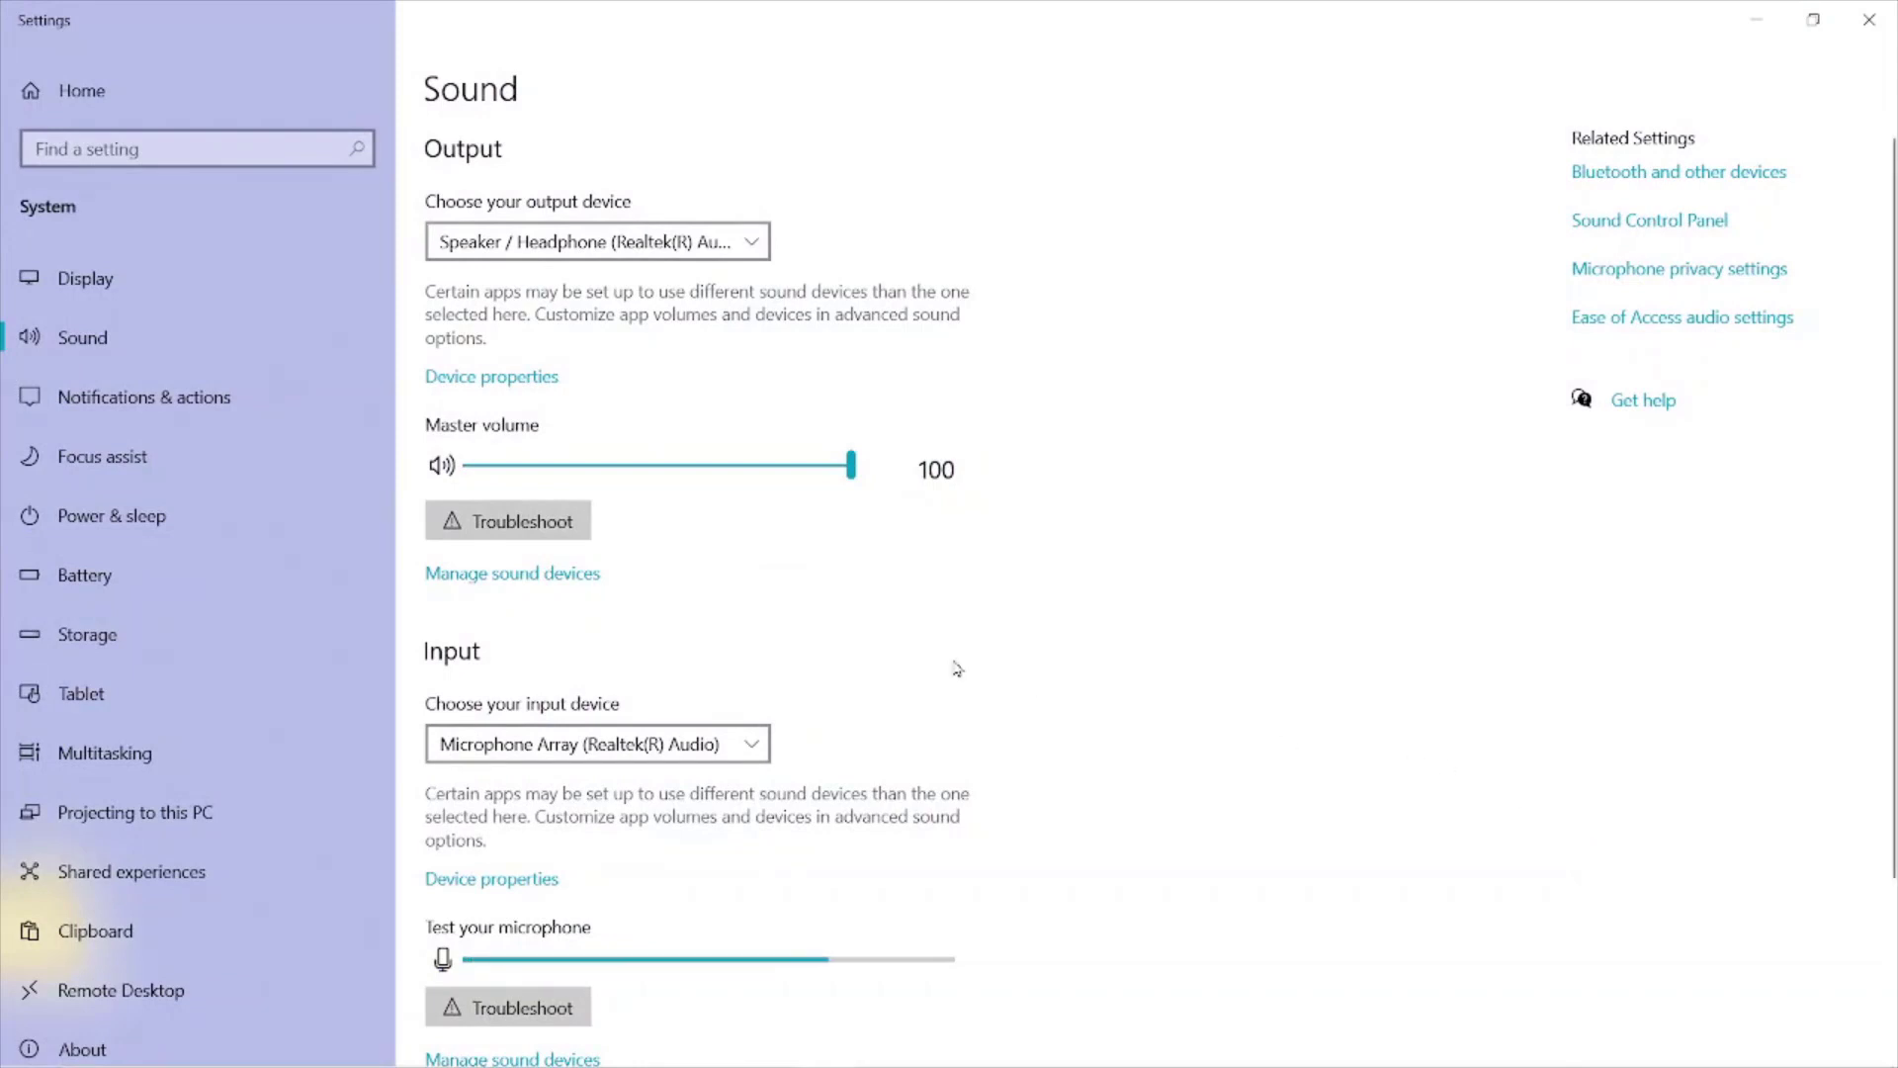
scroll(890, 672, "down", 3)
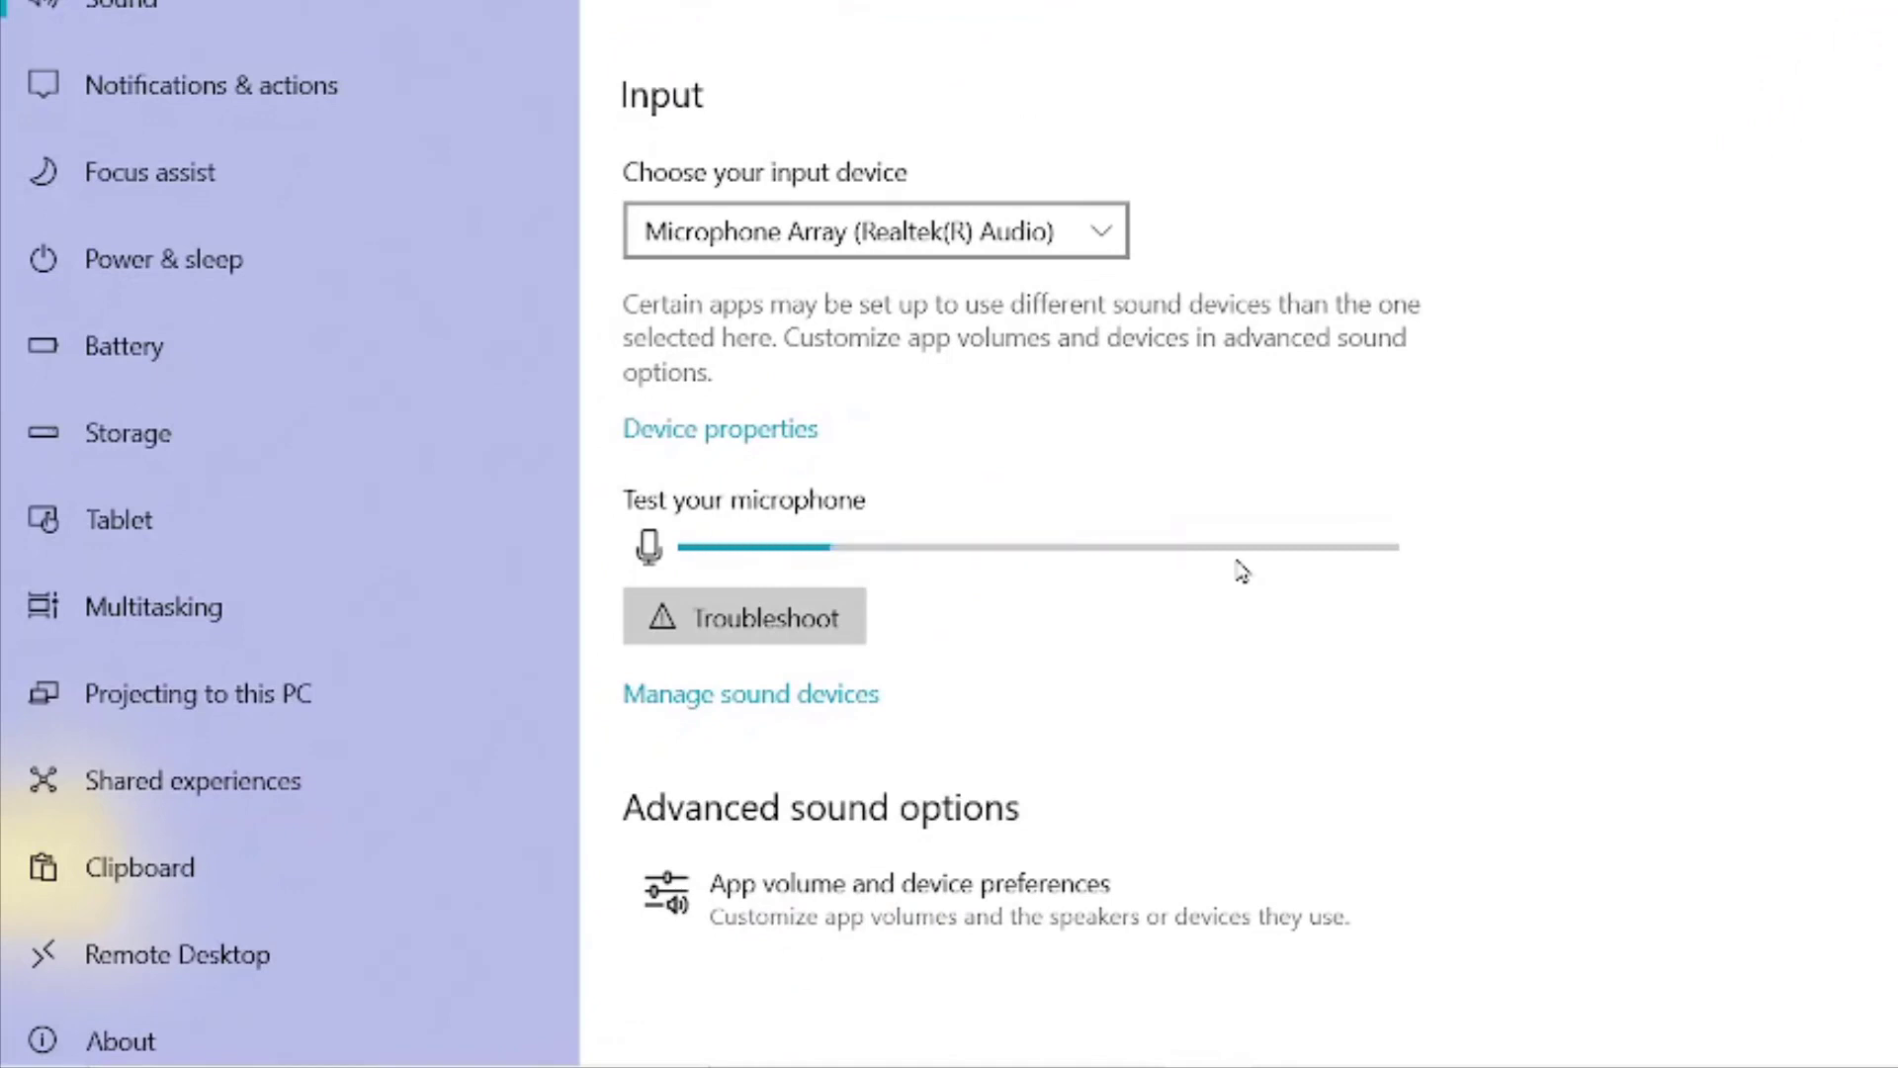
Review the available input devices and choose Microphone (BY-LM40) as the sound input device
left_click(1058, 236)
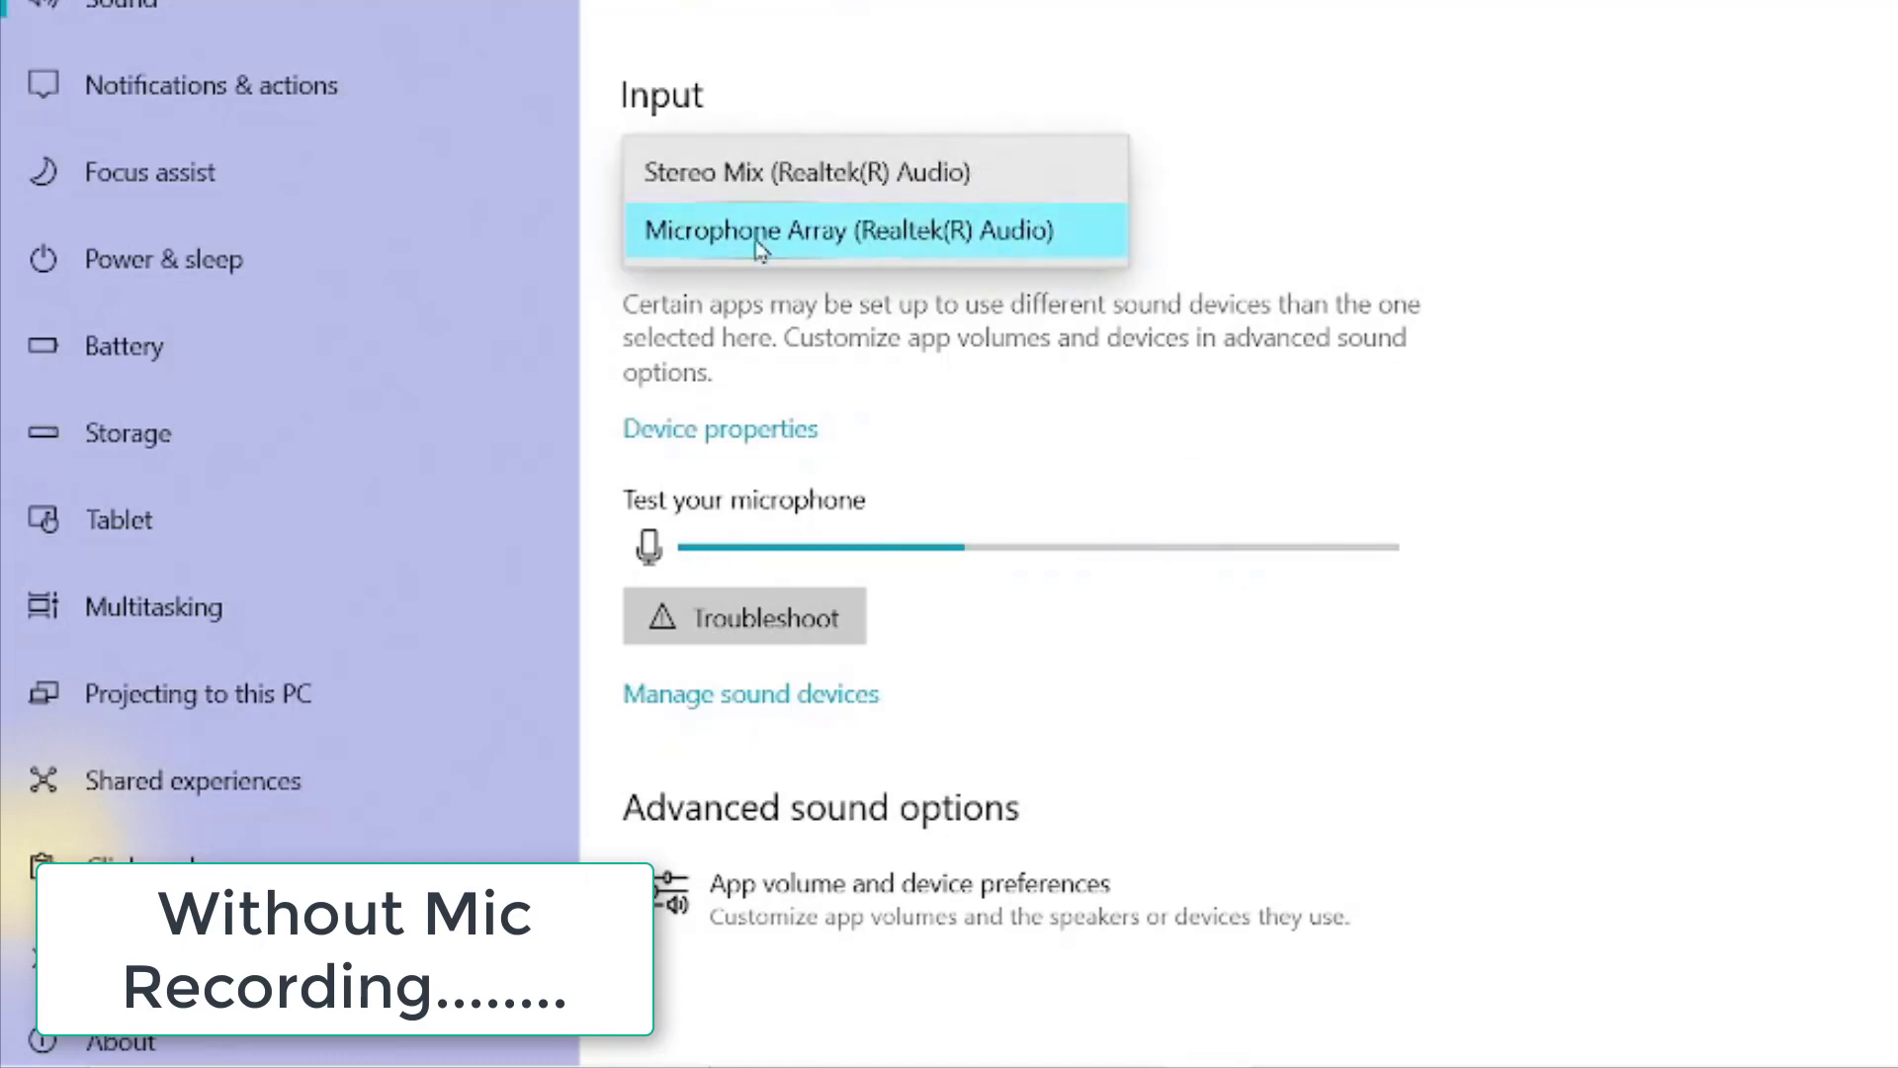
left_click(977, 249)
left_click(989, 242)
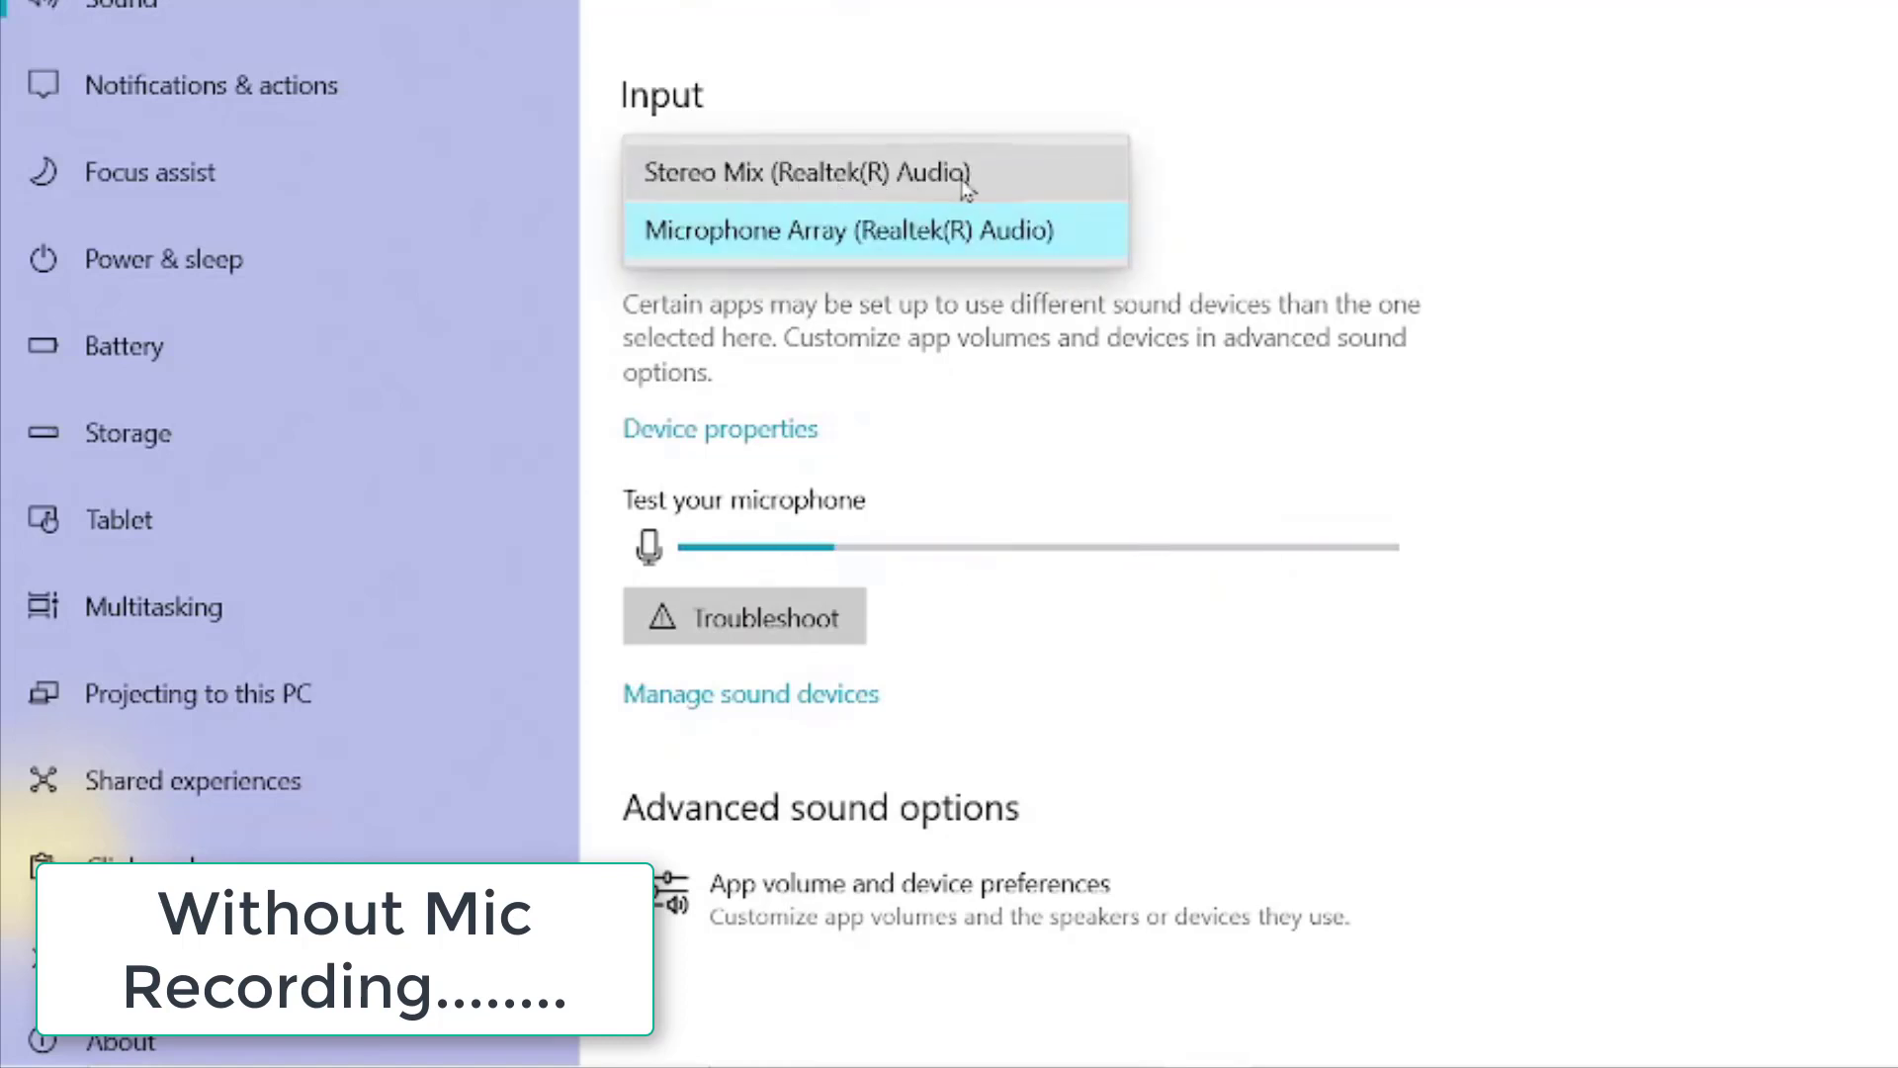
left_click(1415, 148)
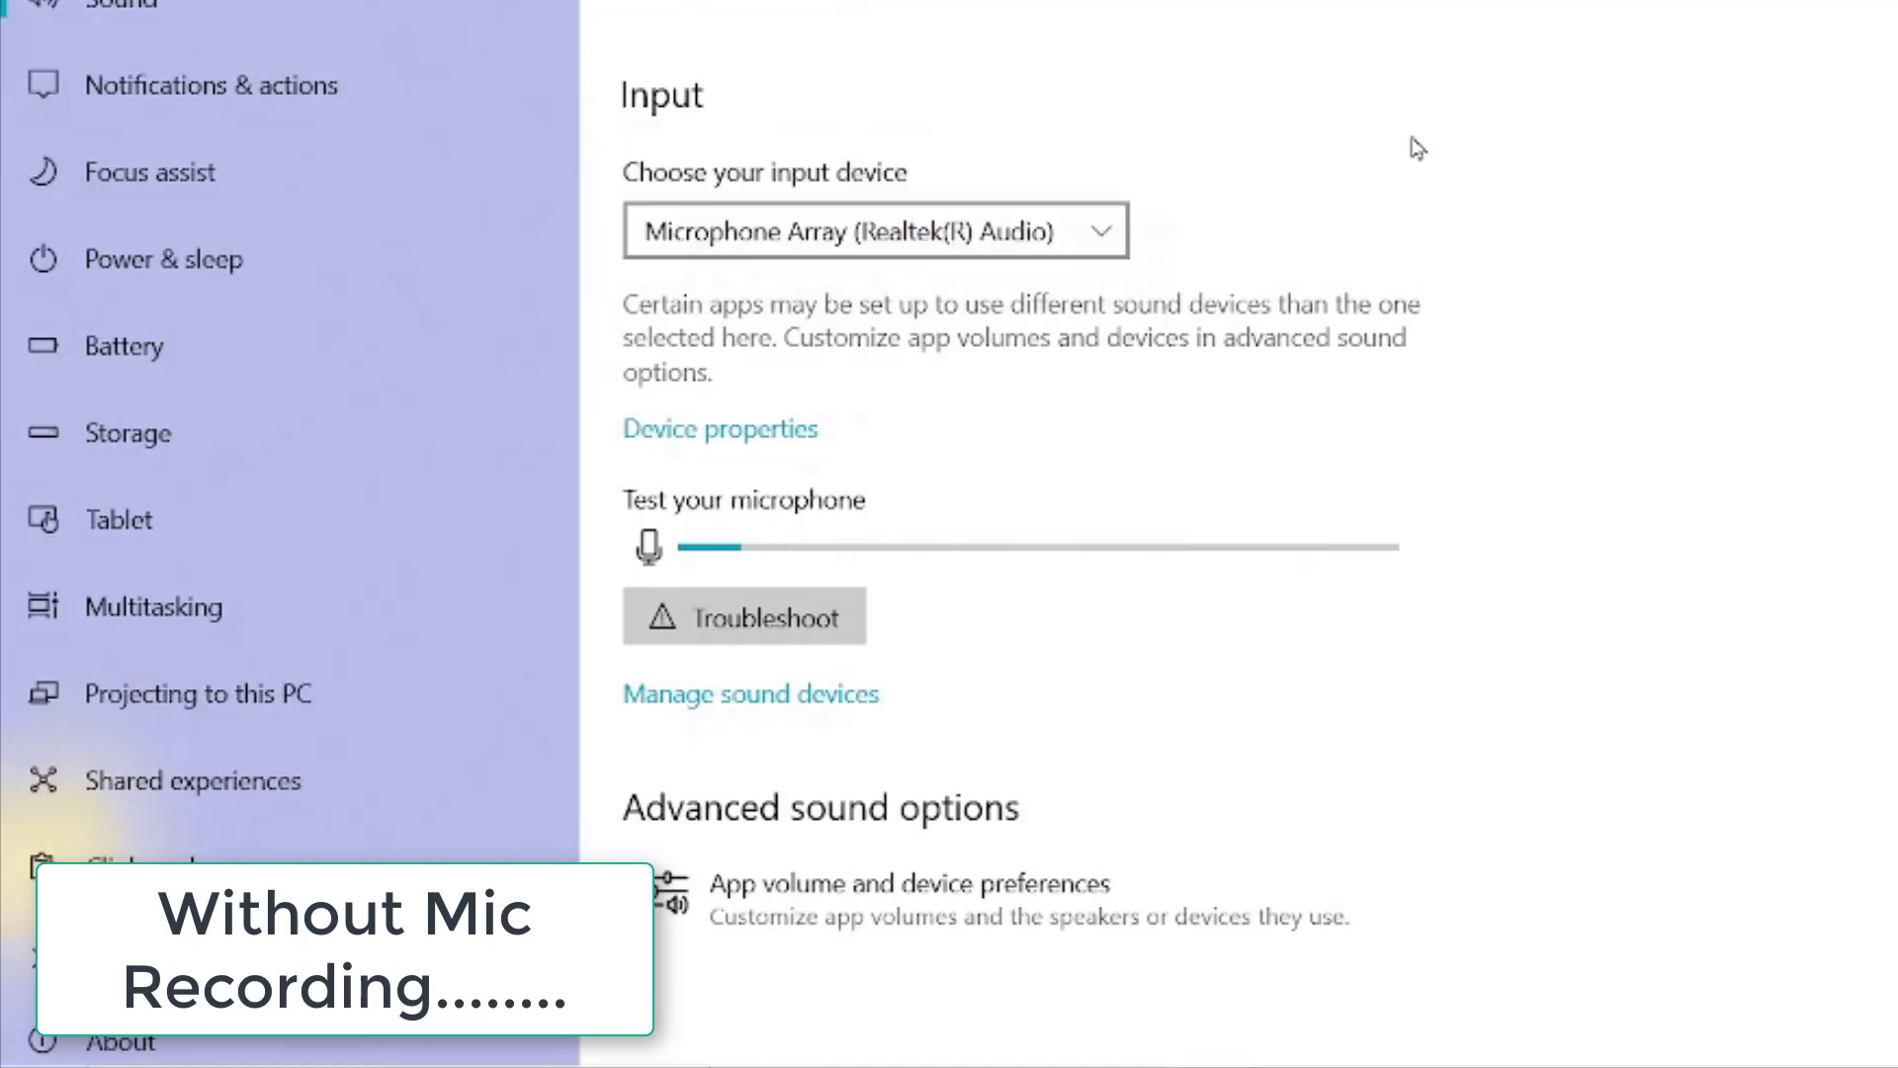
left_click(1109, 249)
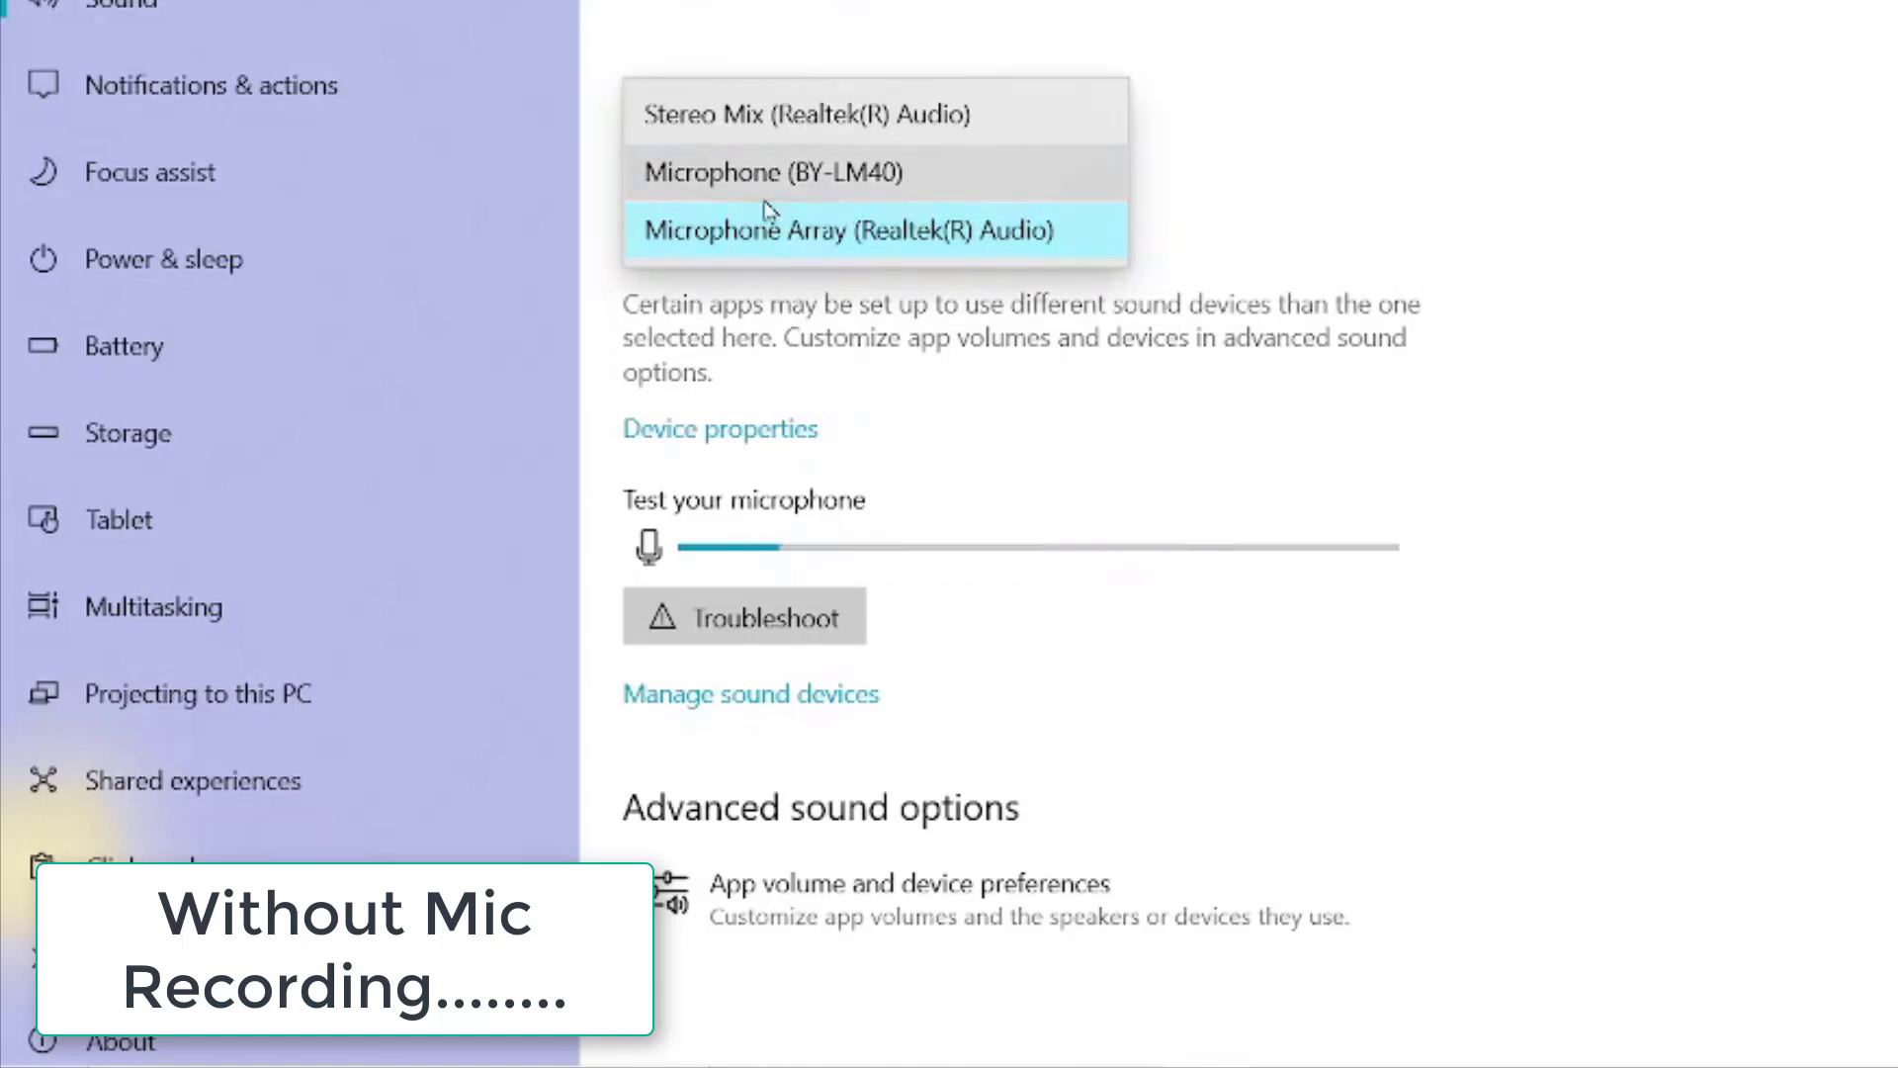
left_click(898, 187)
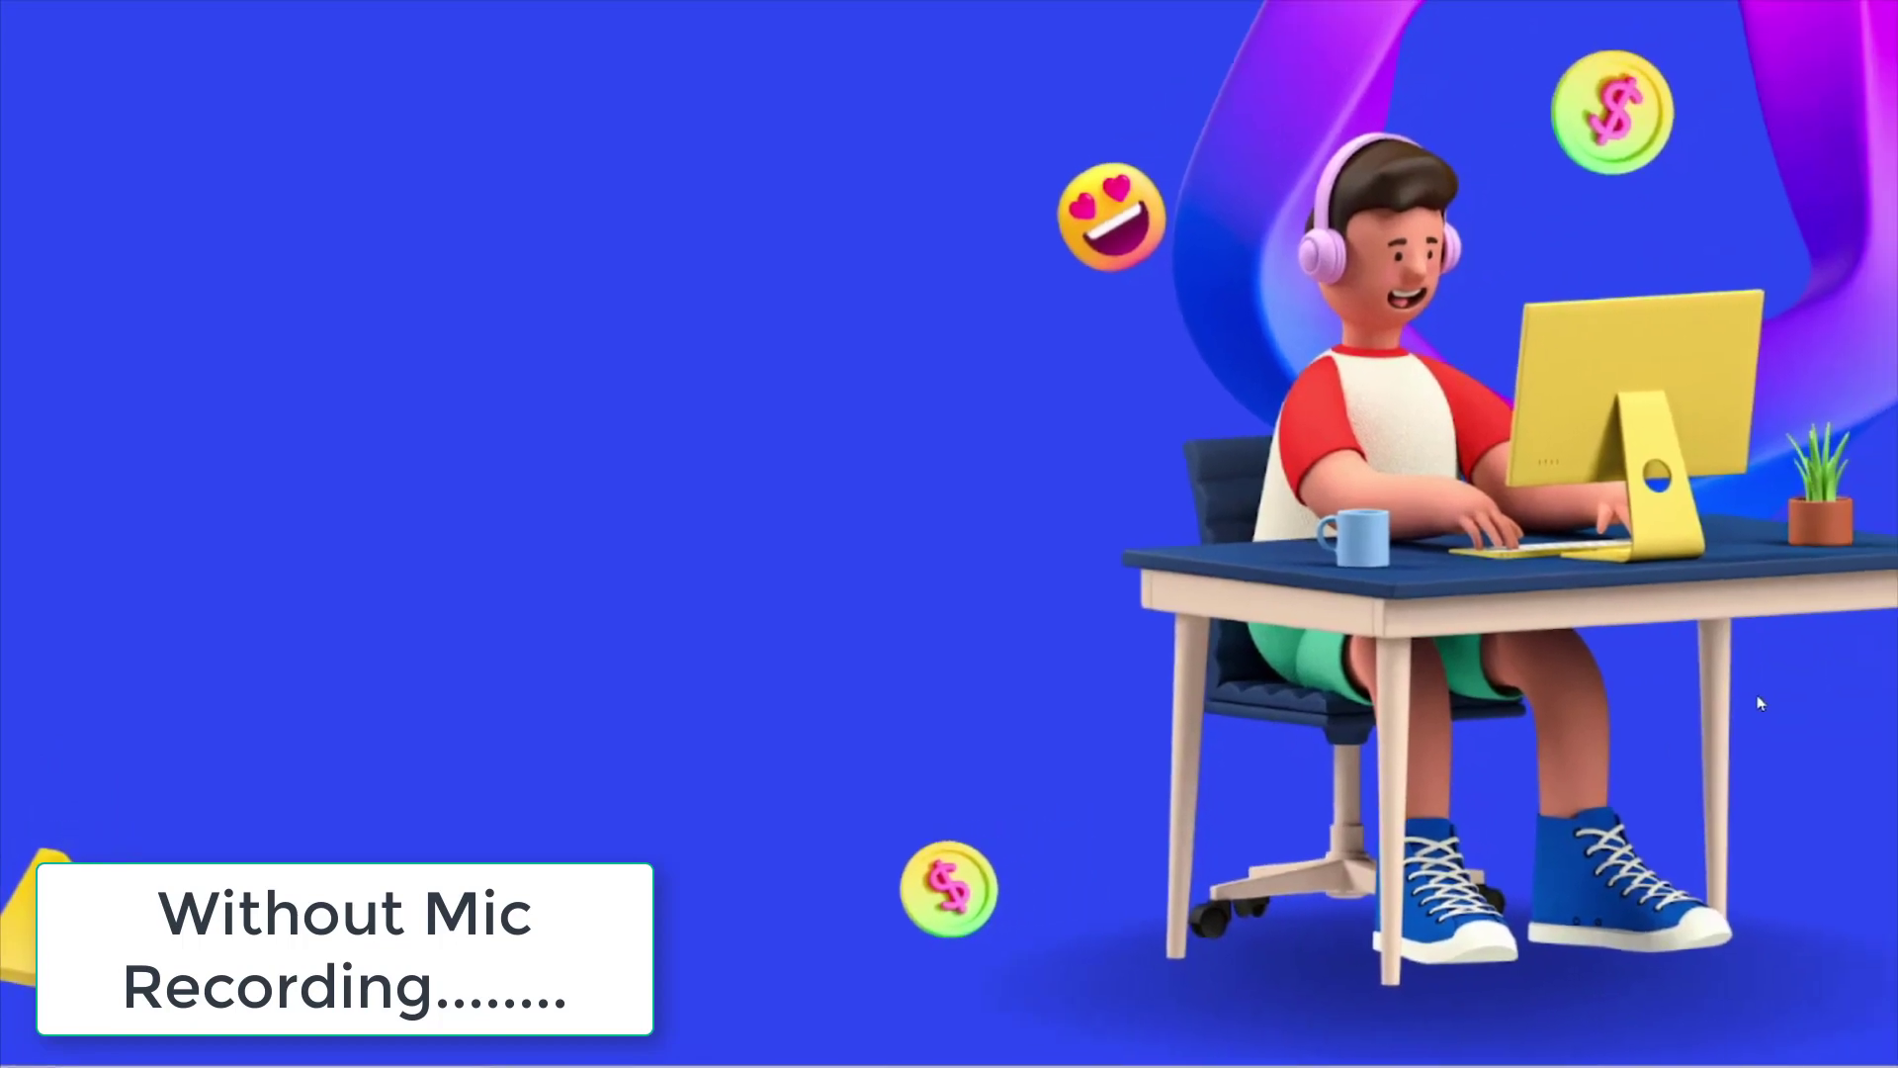
Open the classic Windows Sound dialog, move it clear of the screen edge and show its recording devices
mouse_move(1718, 1062)
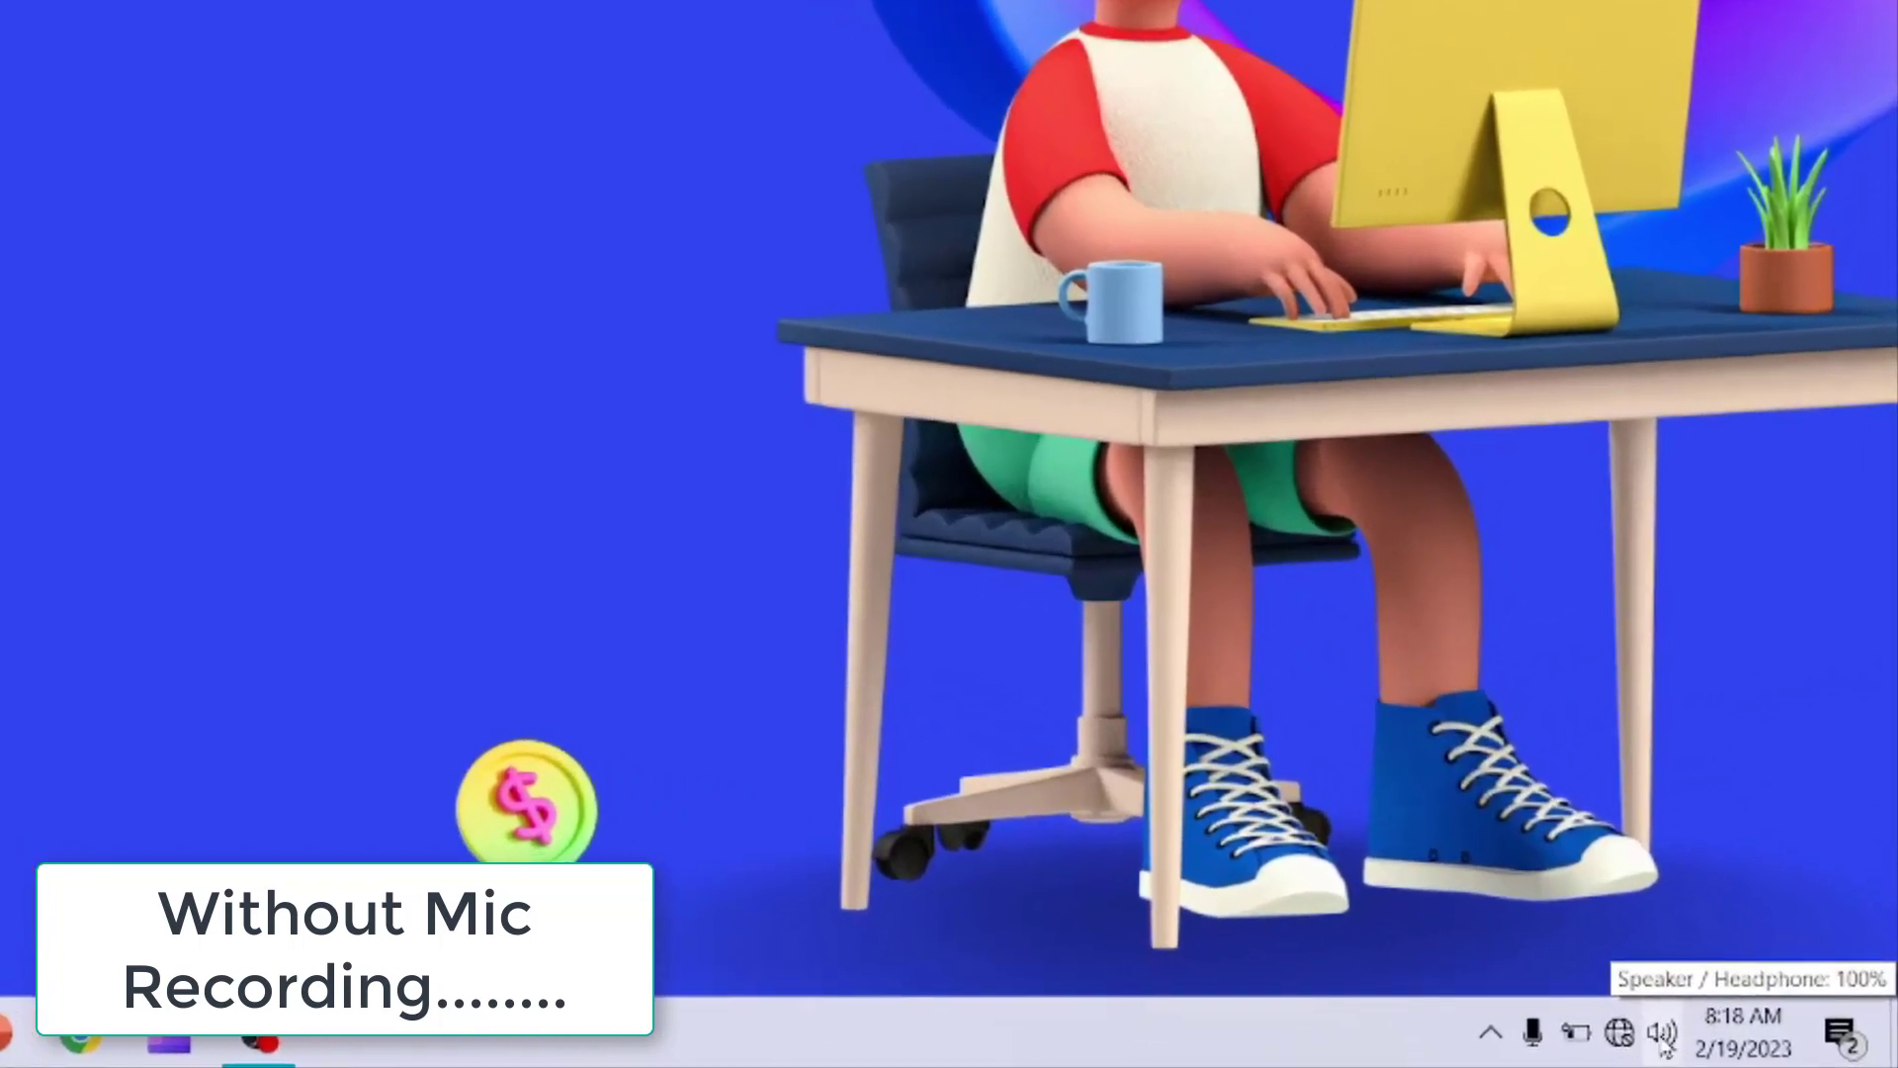
right_click(1670, 1037)
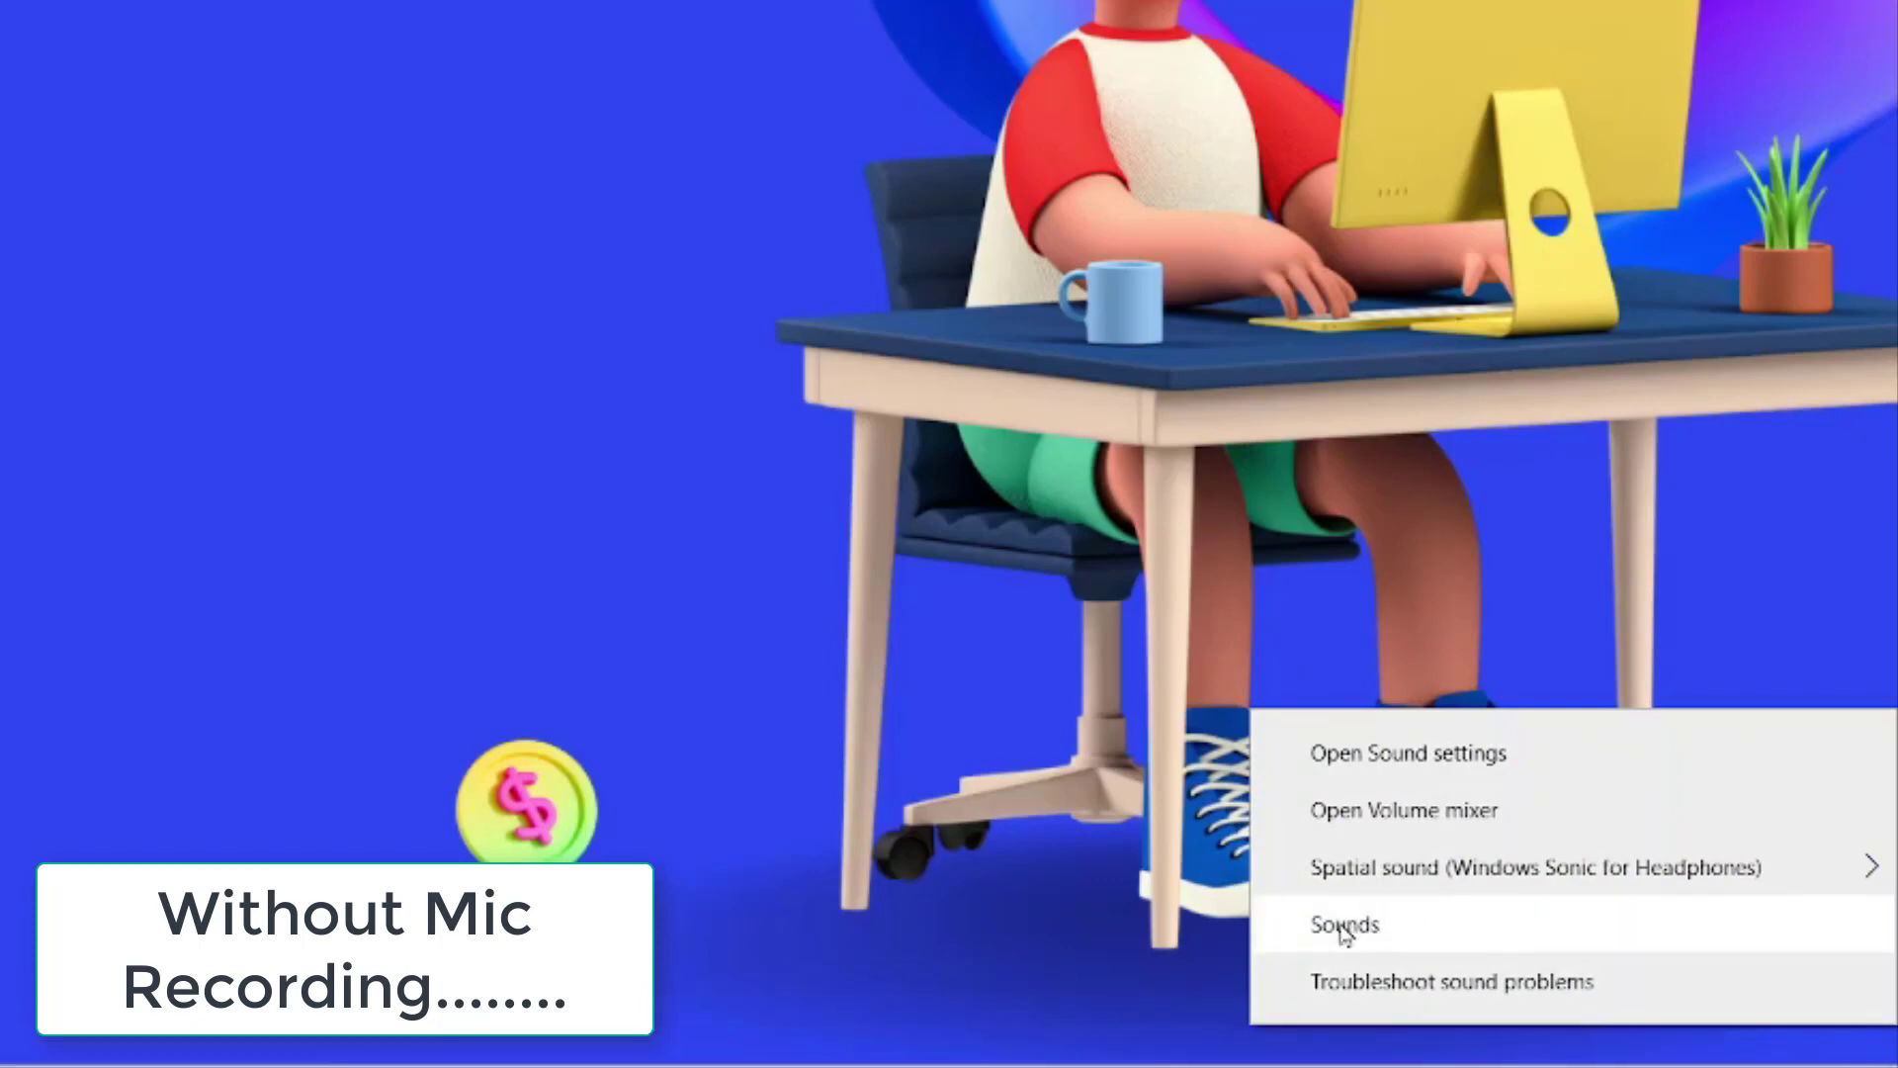
left_click(1406, 934)
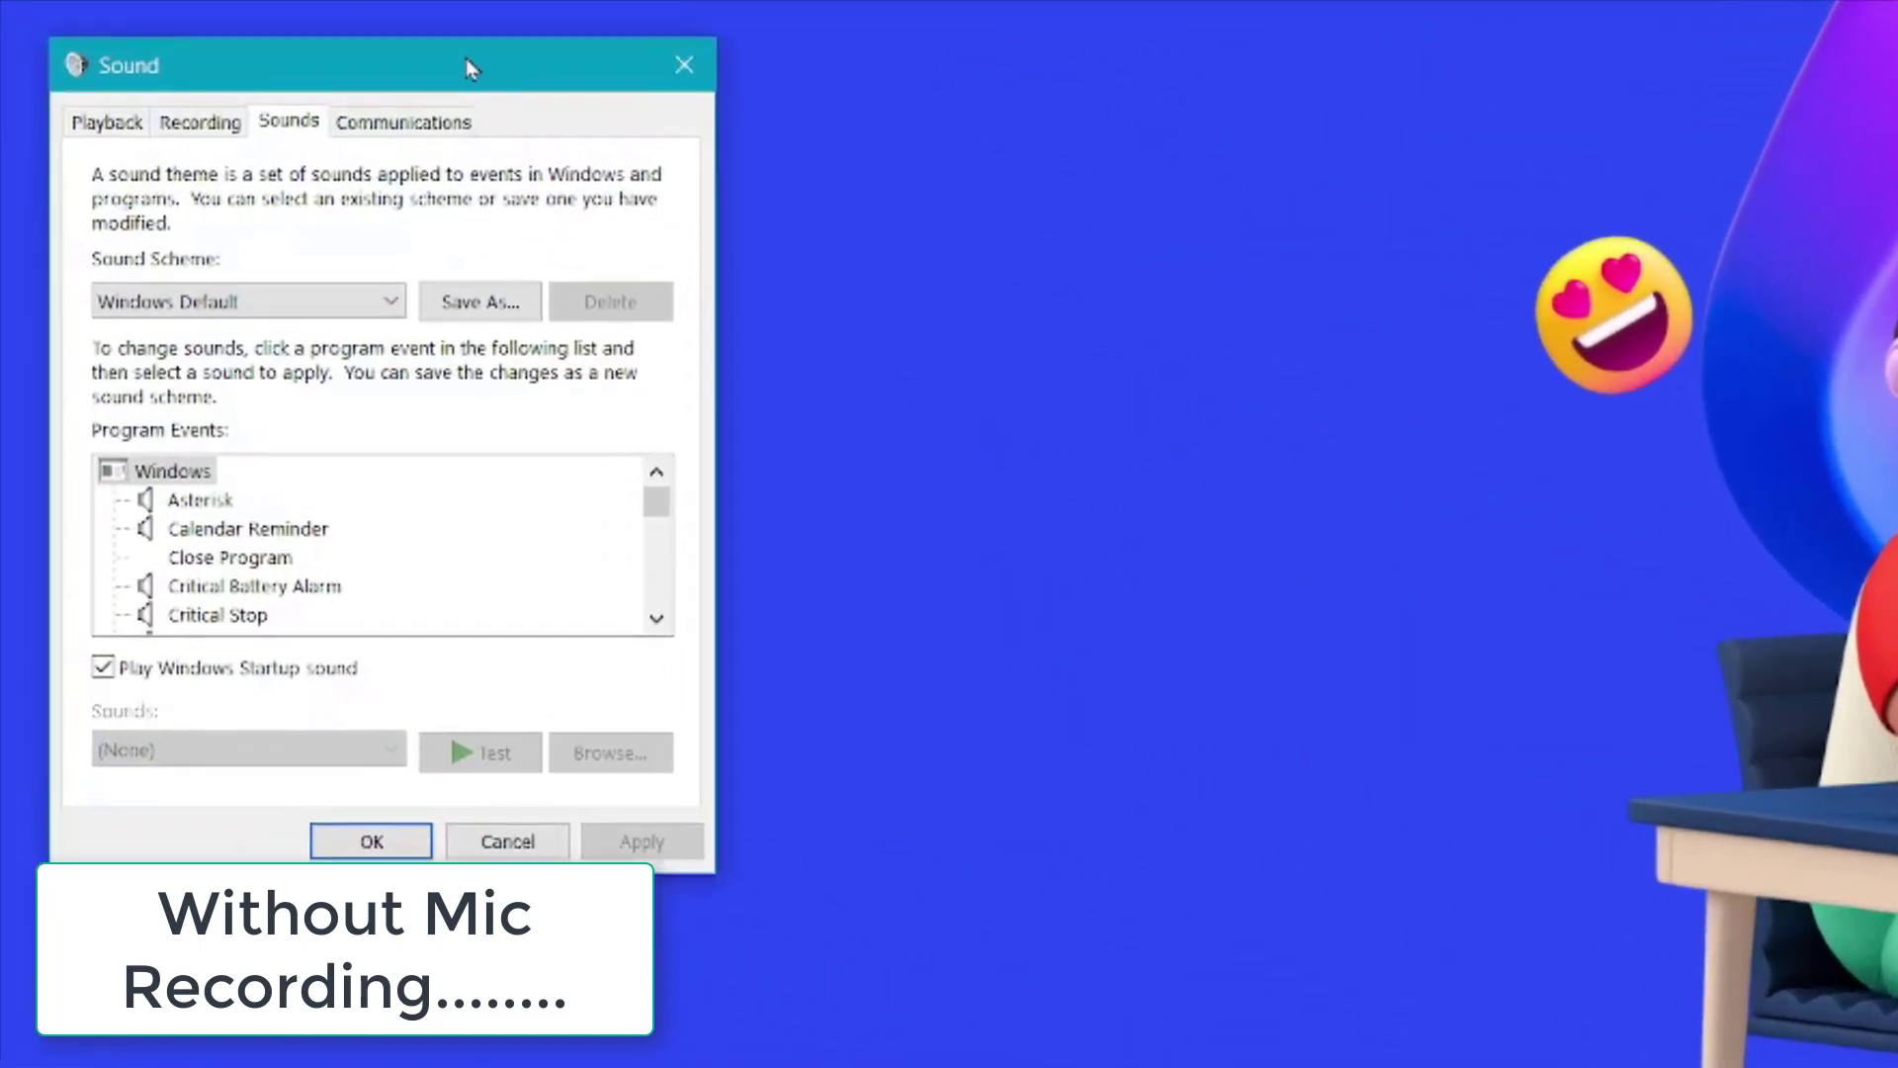
left_click_drag(468, 68, 1051, 198)
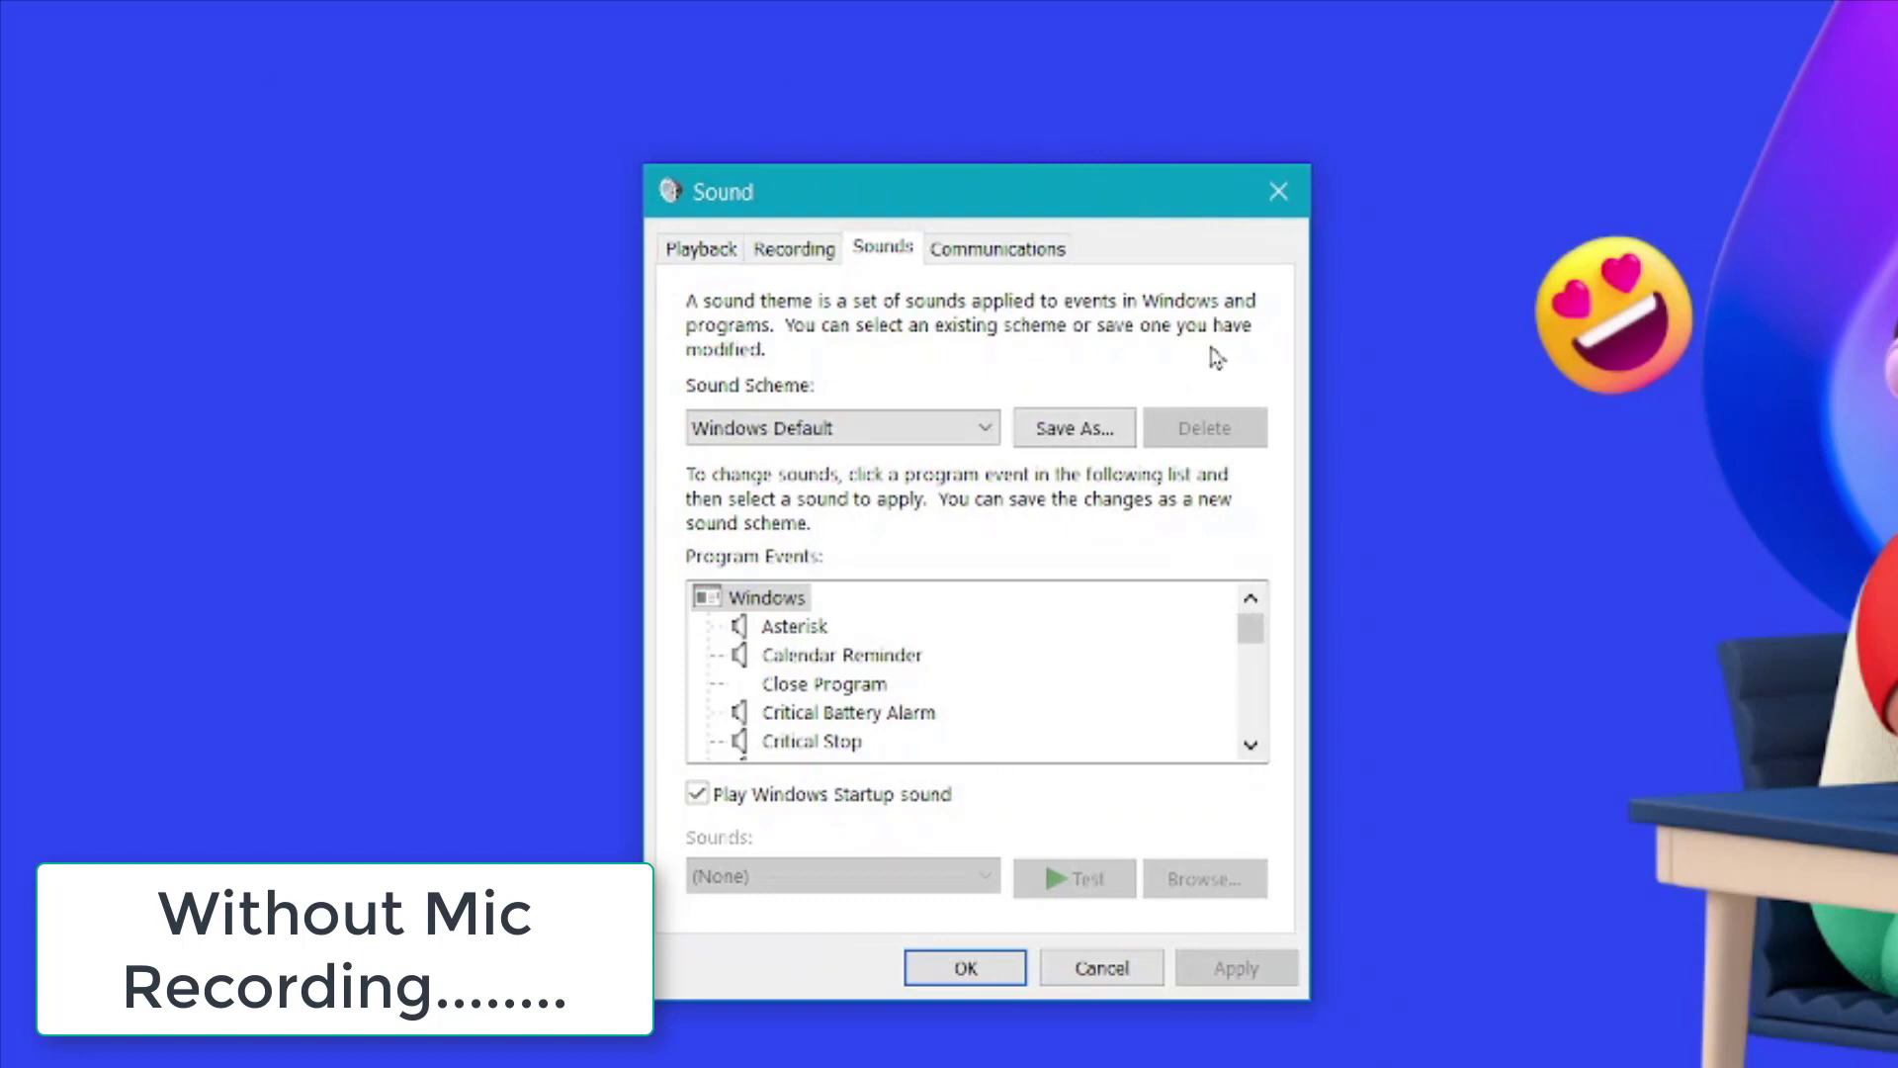
left_click(804, 253)
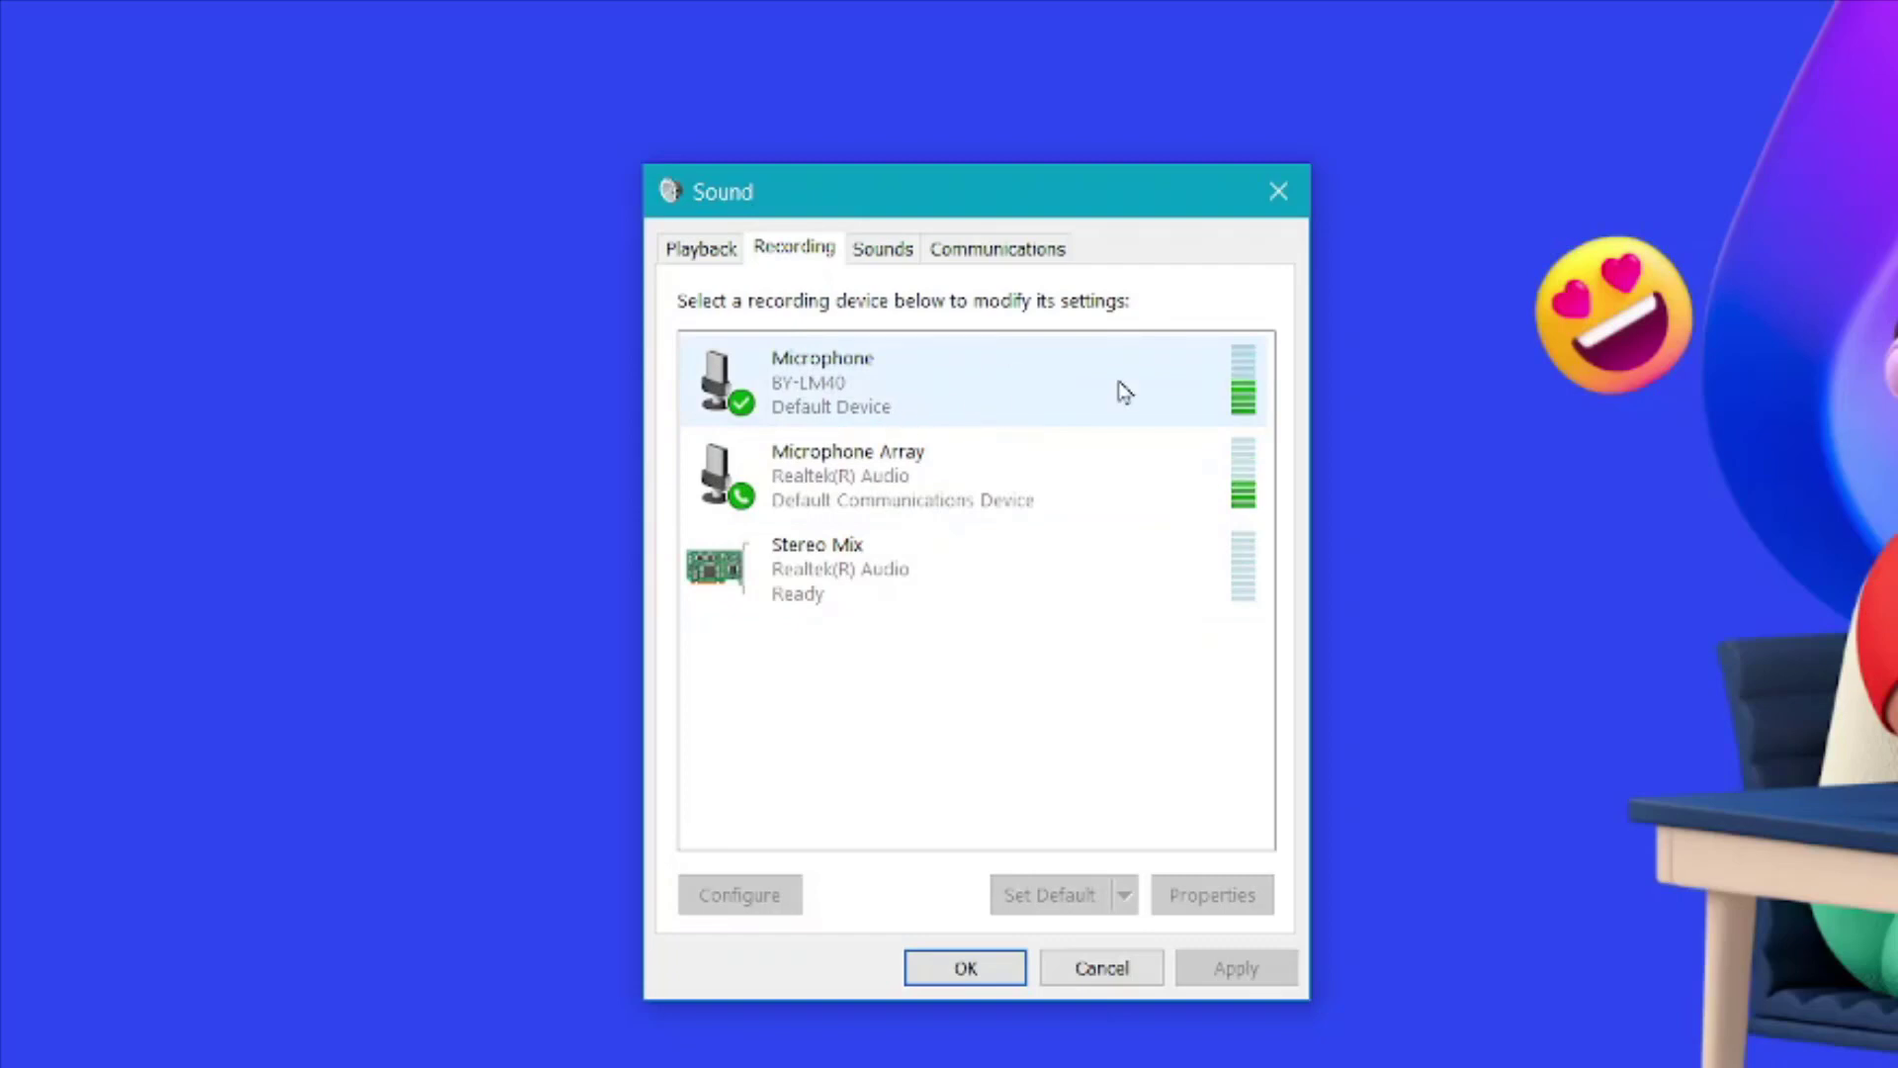
Set the BY-LM40 microphone as the default recording device and accept the Sound dialog
left_click(1019, 400)
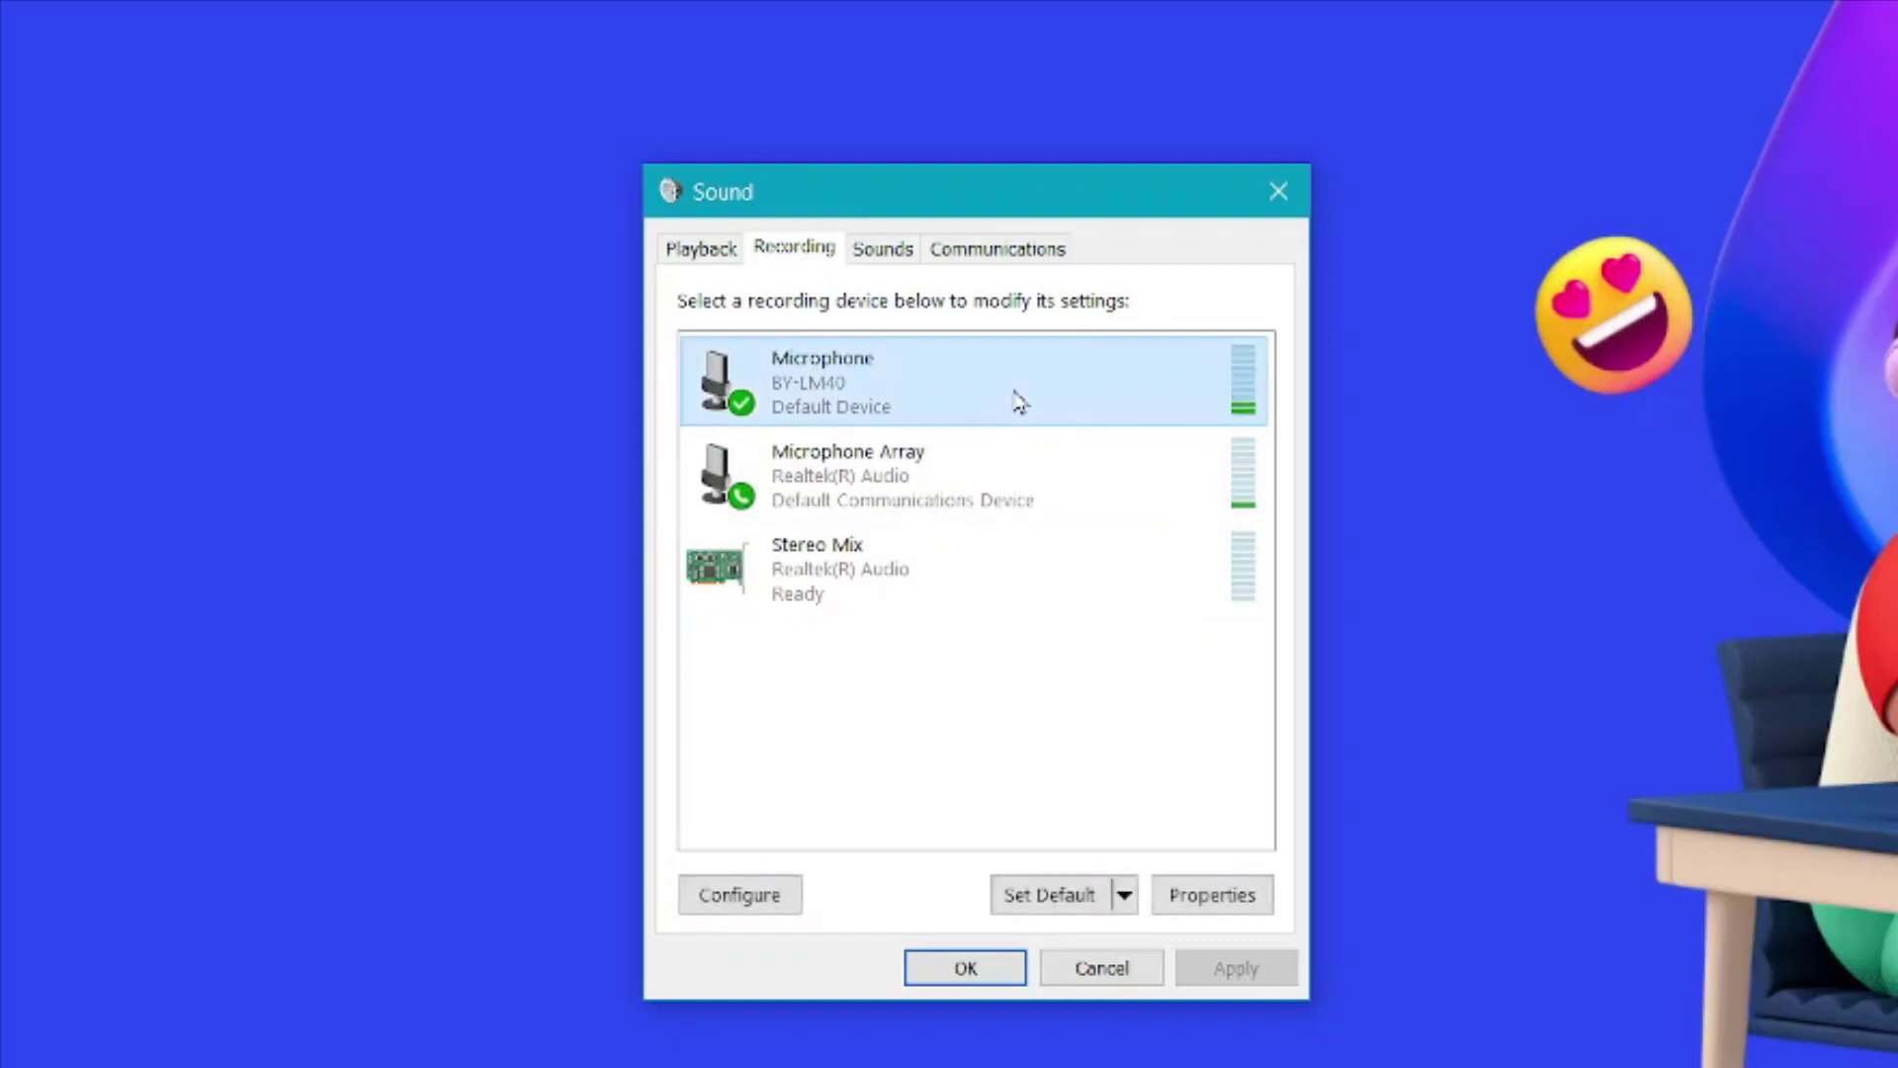
left_click(1040, 907)
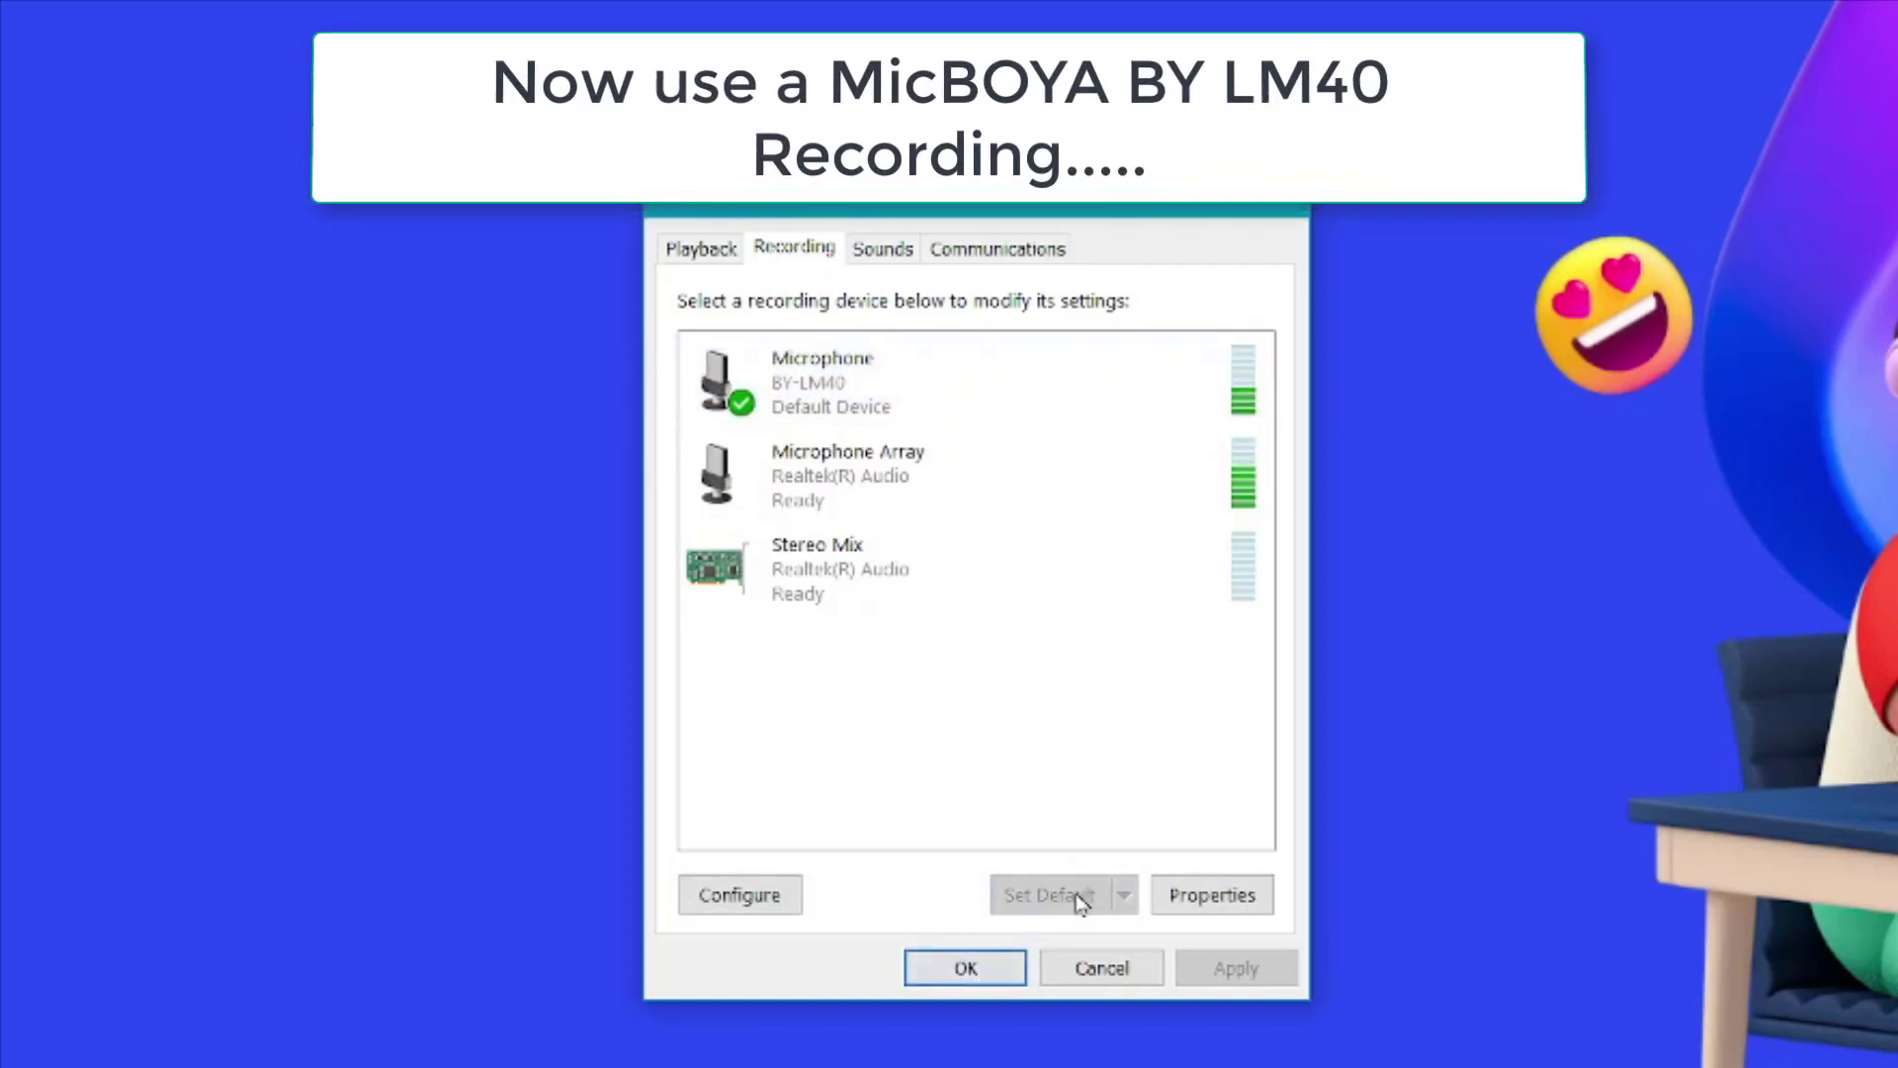
left_click(937, 383)
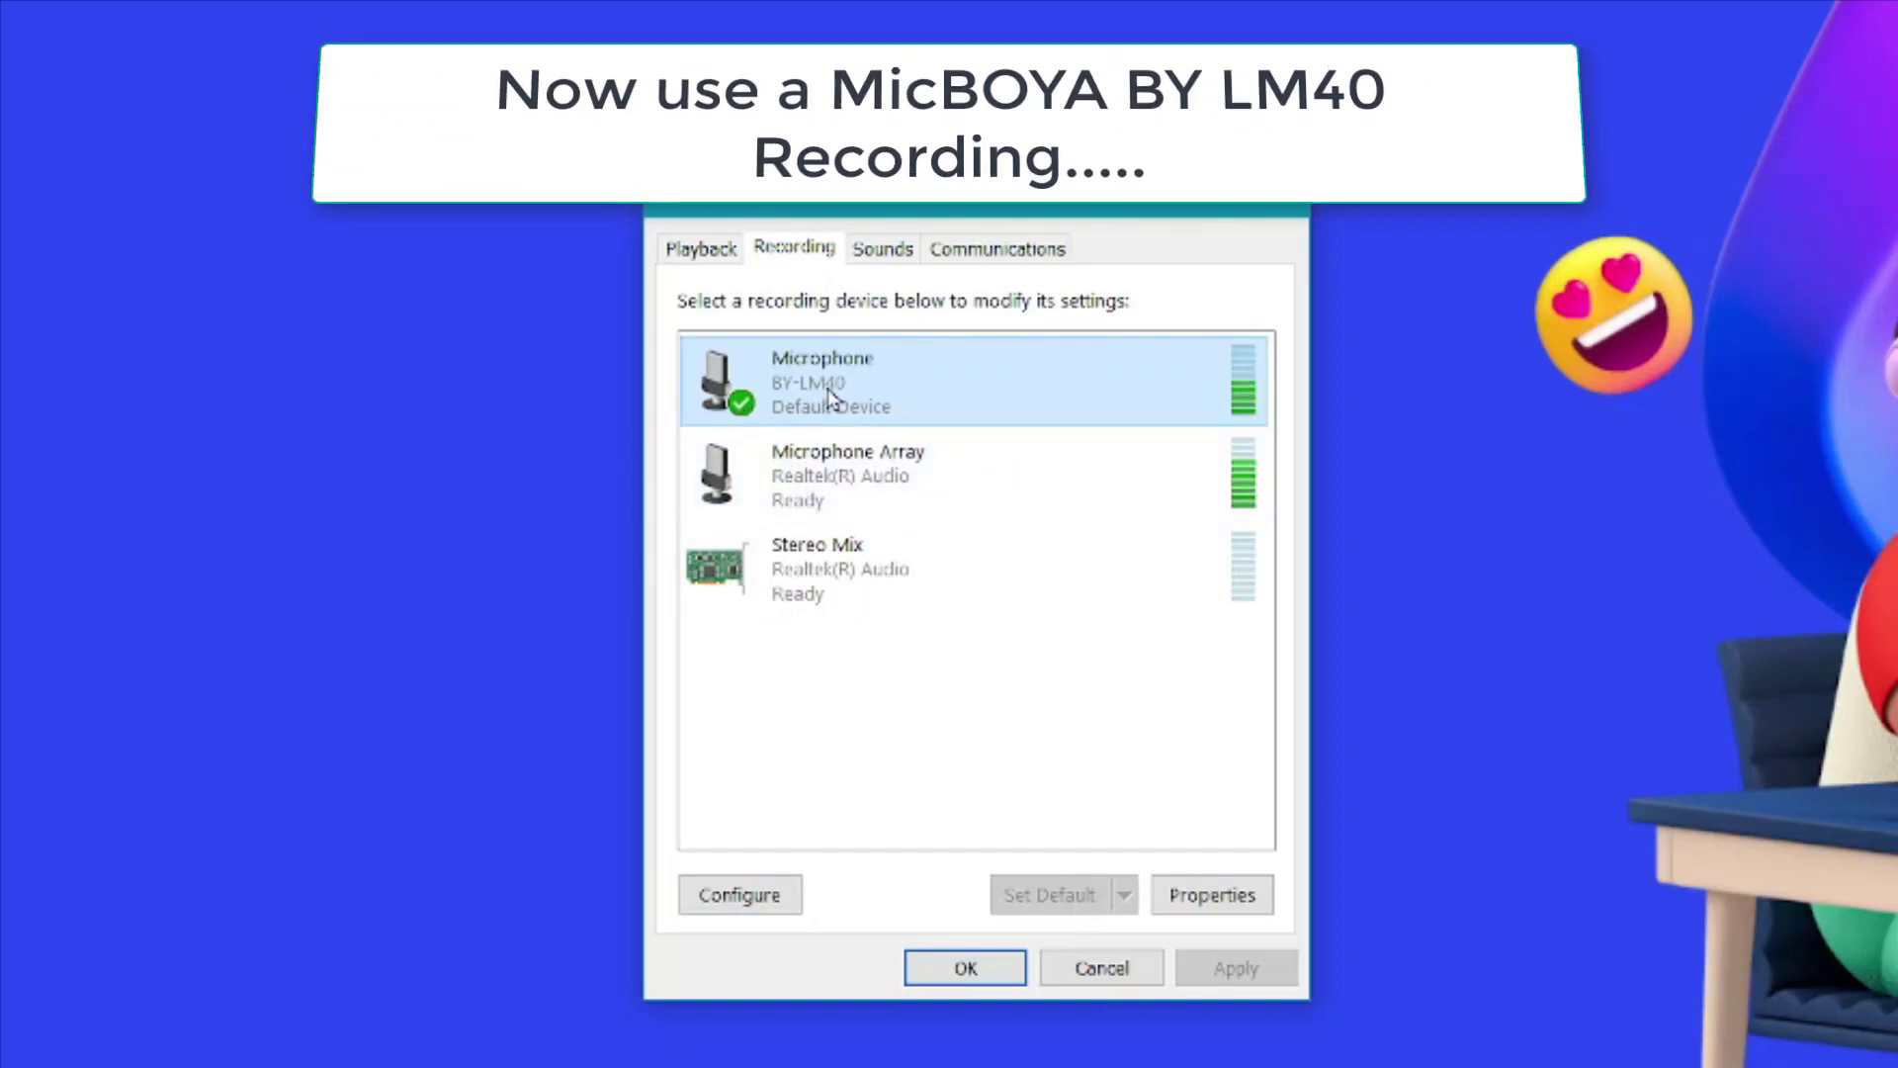
left_click(967, 970)
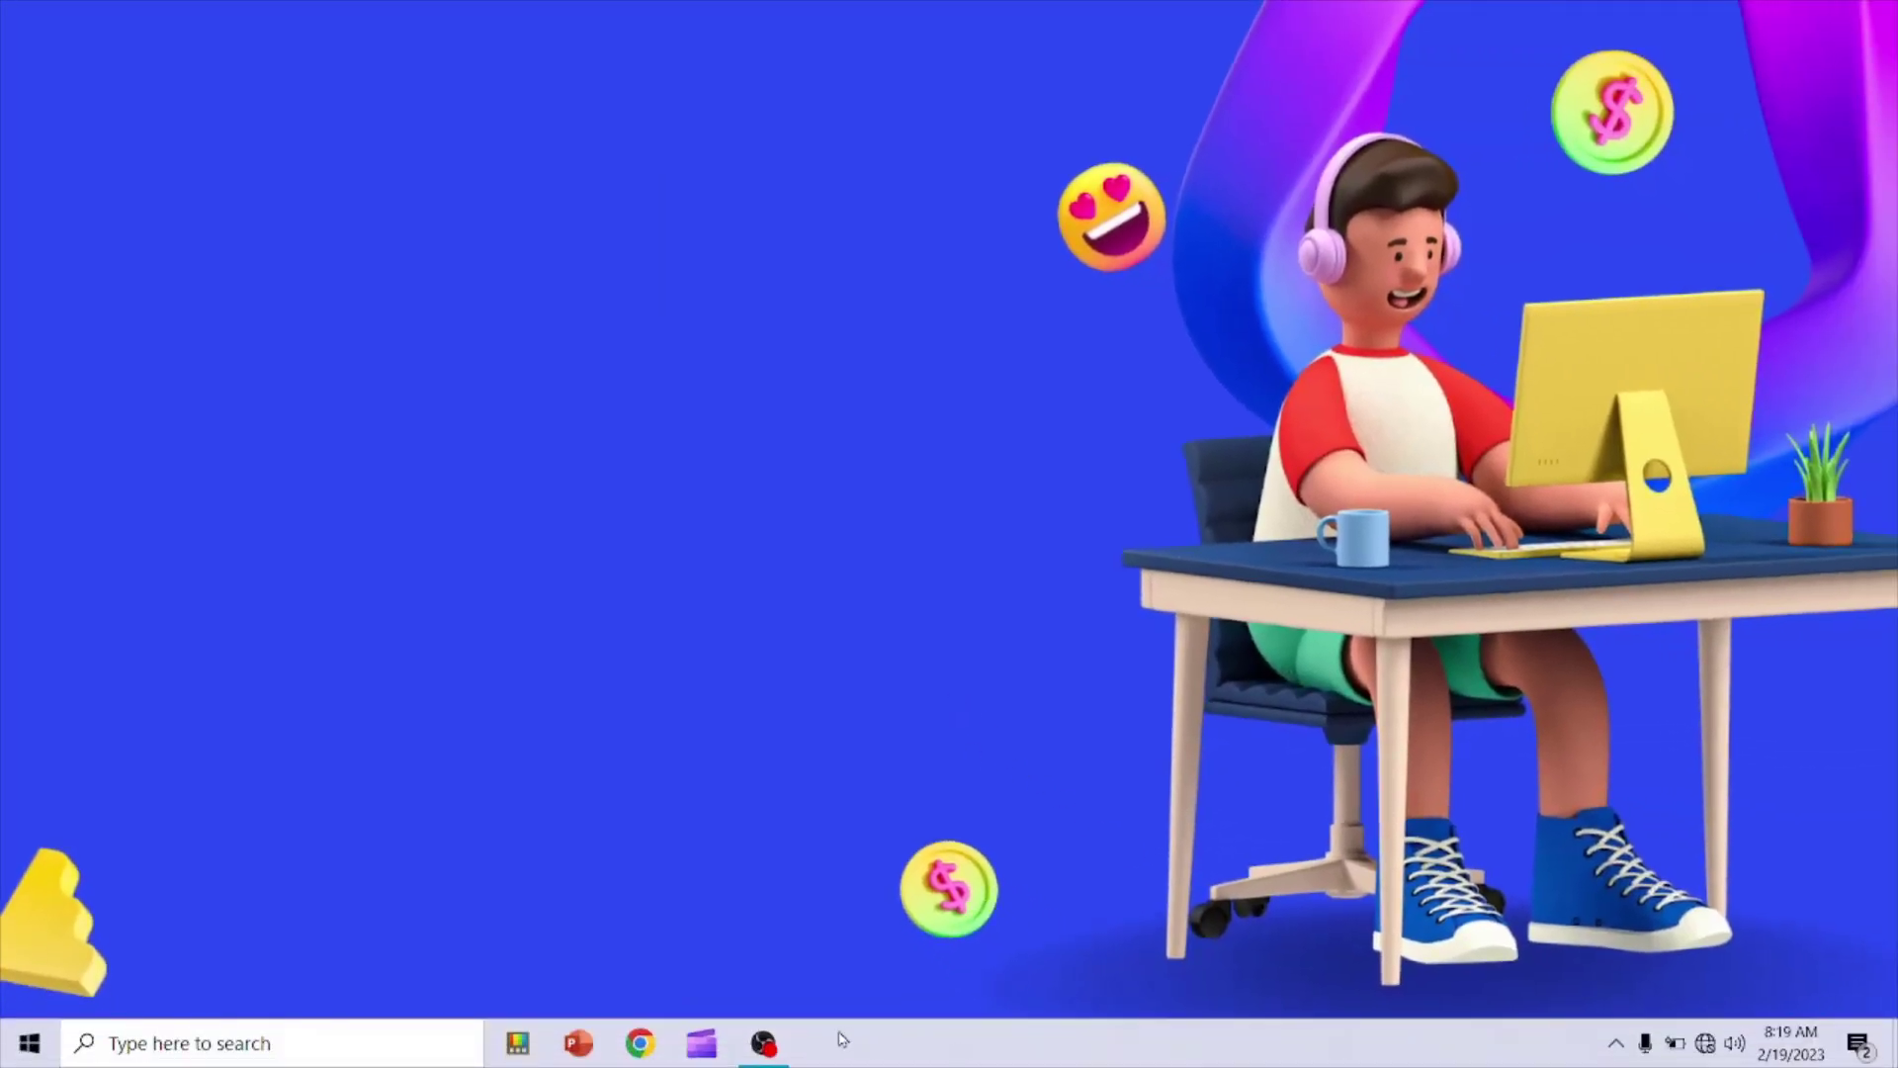
Switch to OBS and open the properties of the Mic/Aux audio source
left_click(764, 1043)
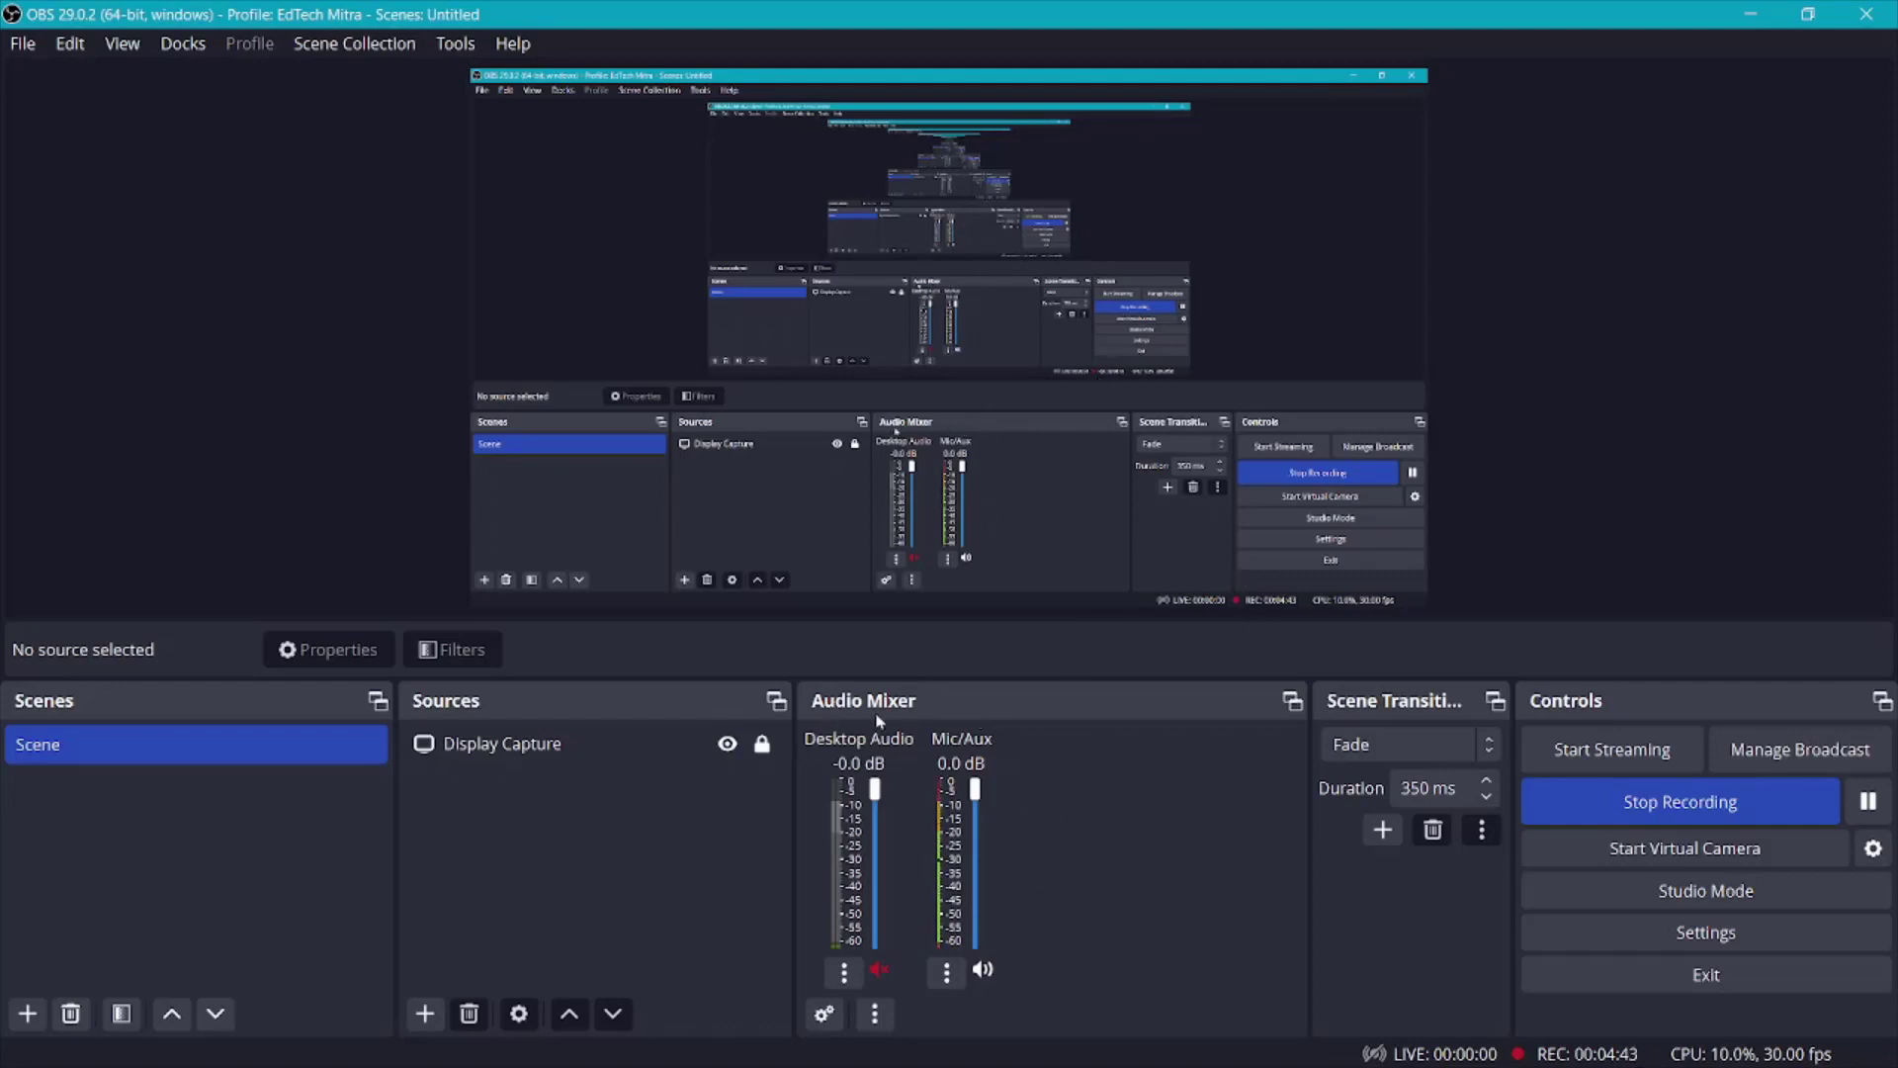
left_click(948, 979)
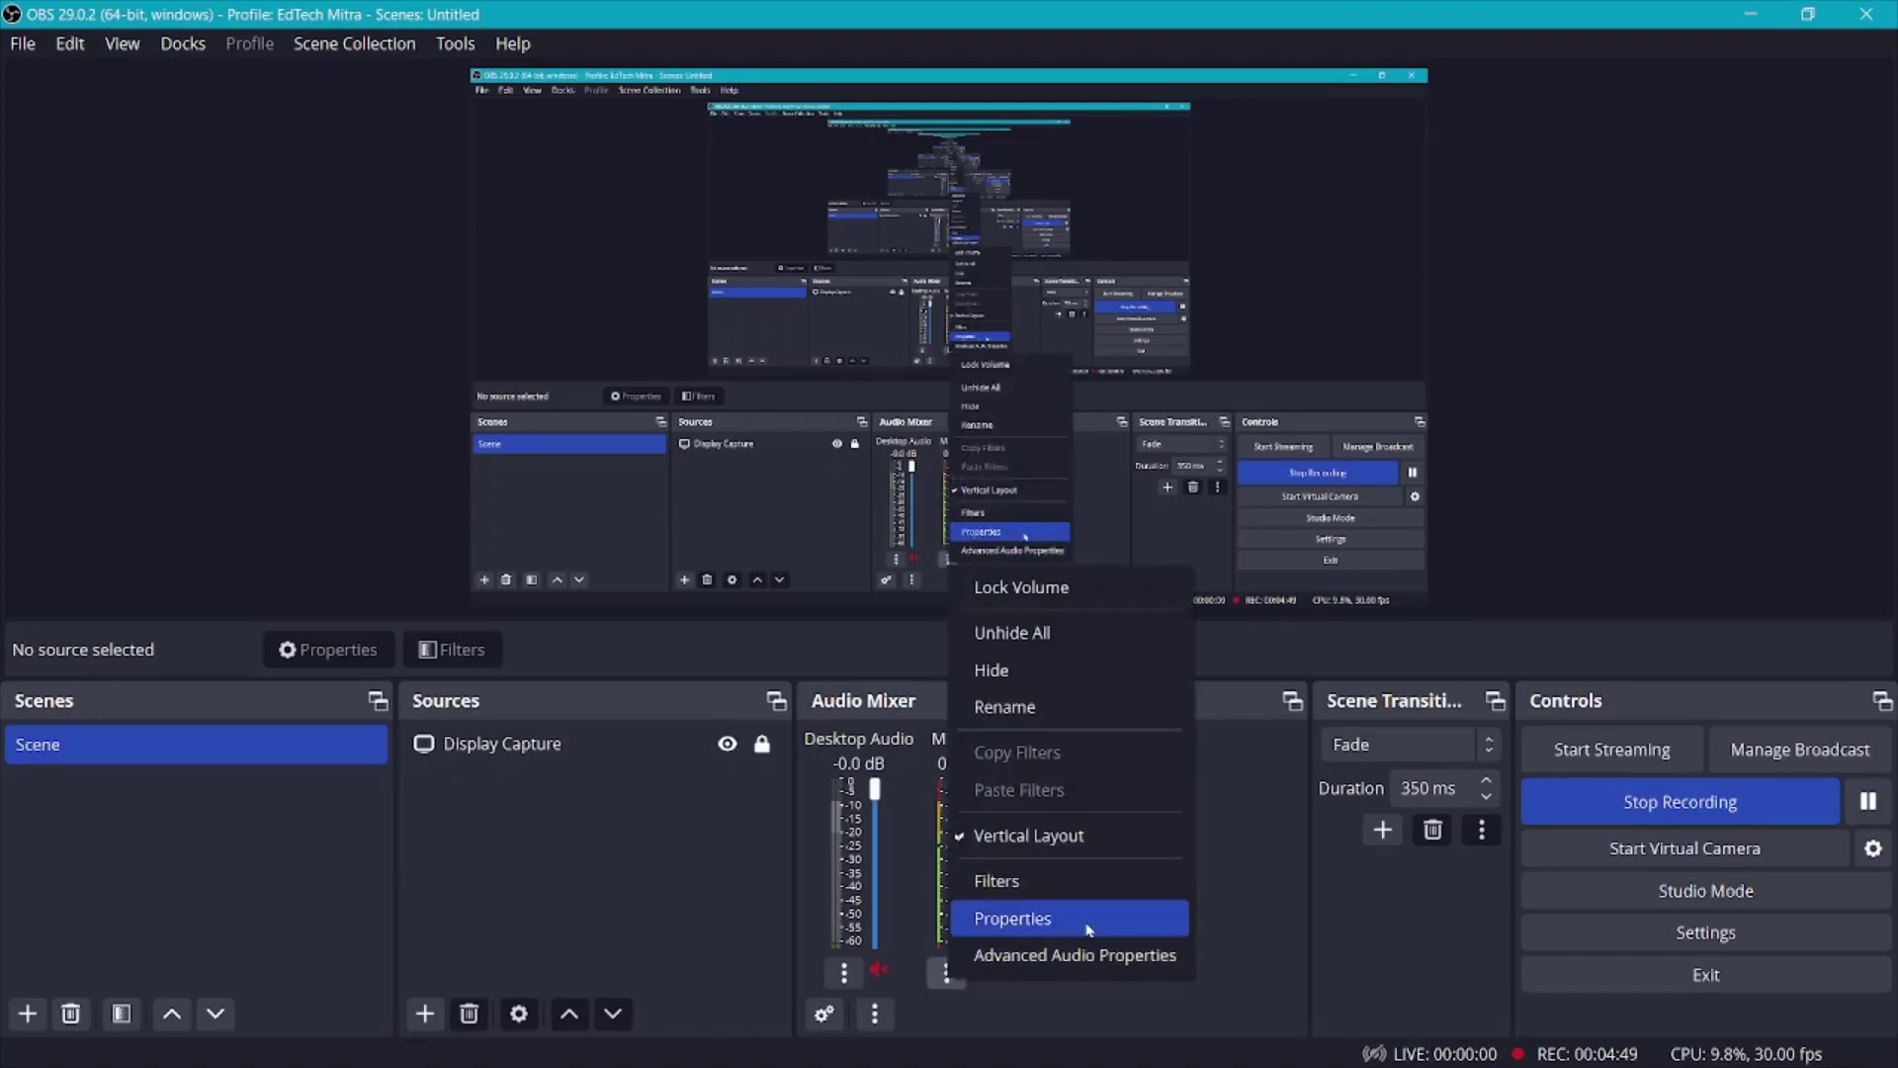
left_click(1051, 926)
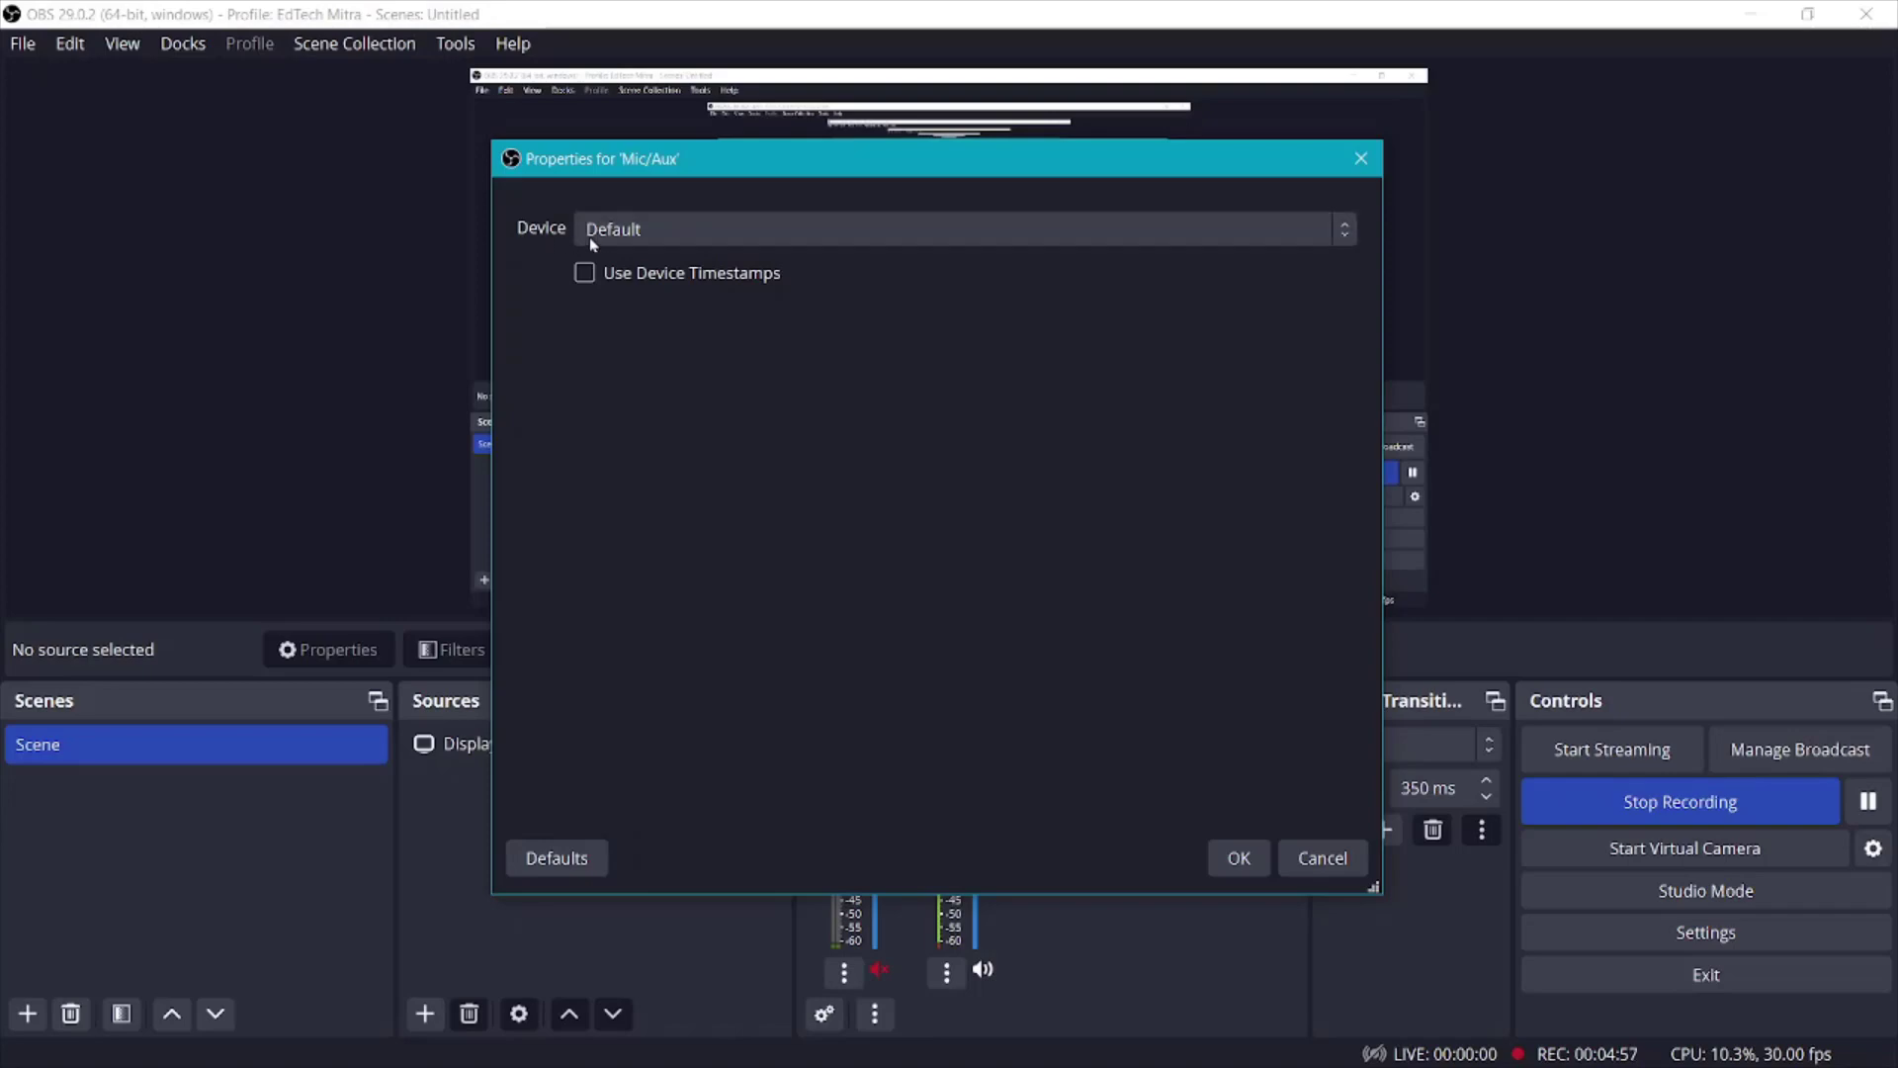
Set the Mic/Aux device to Microphone (BY-LM40) and accept the properties
left_click(685, 246)
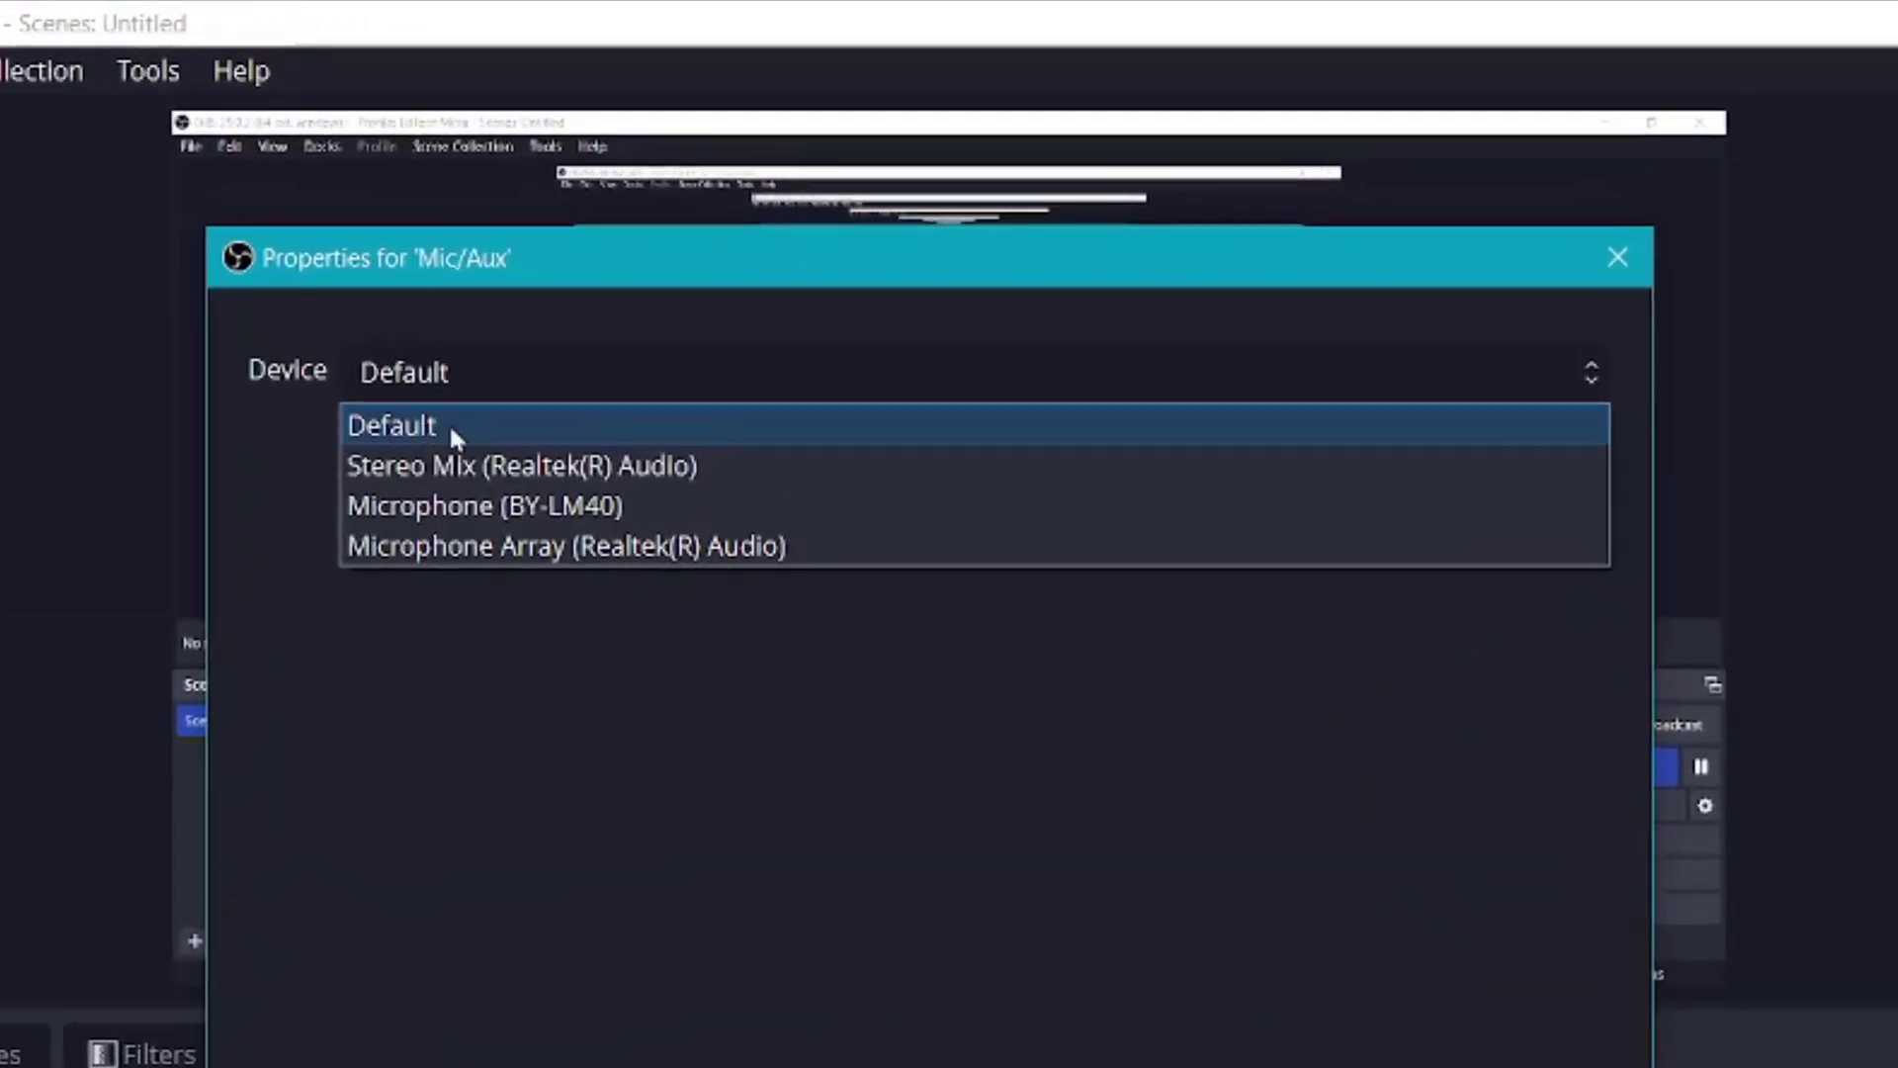
left_click(480, 435)
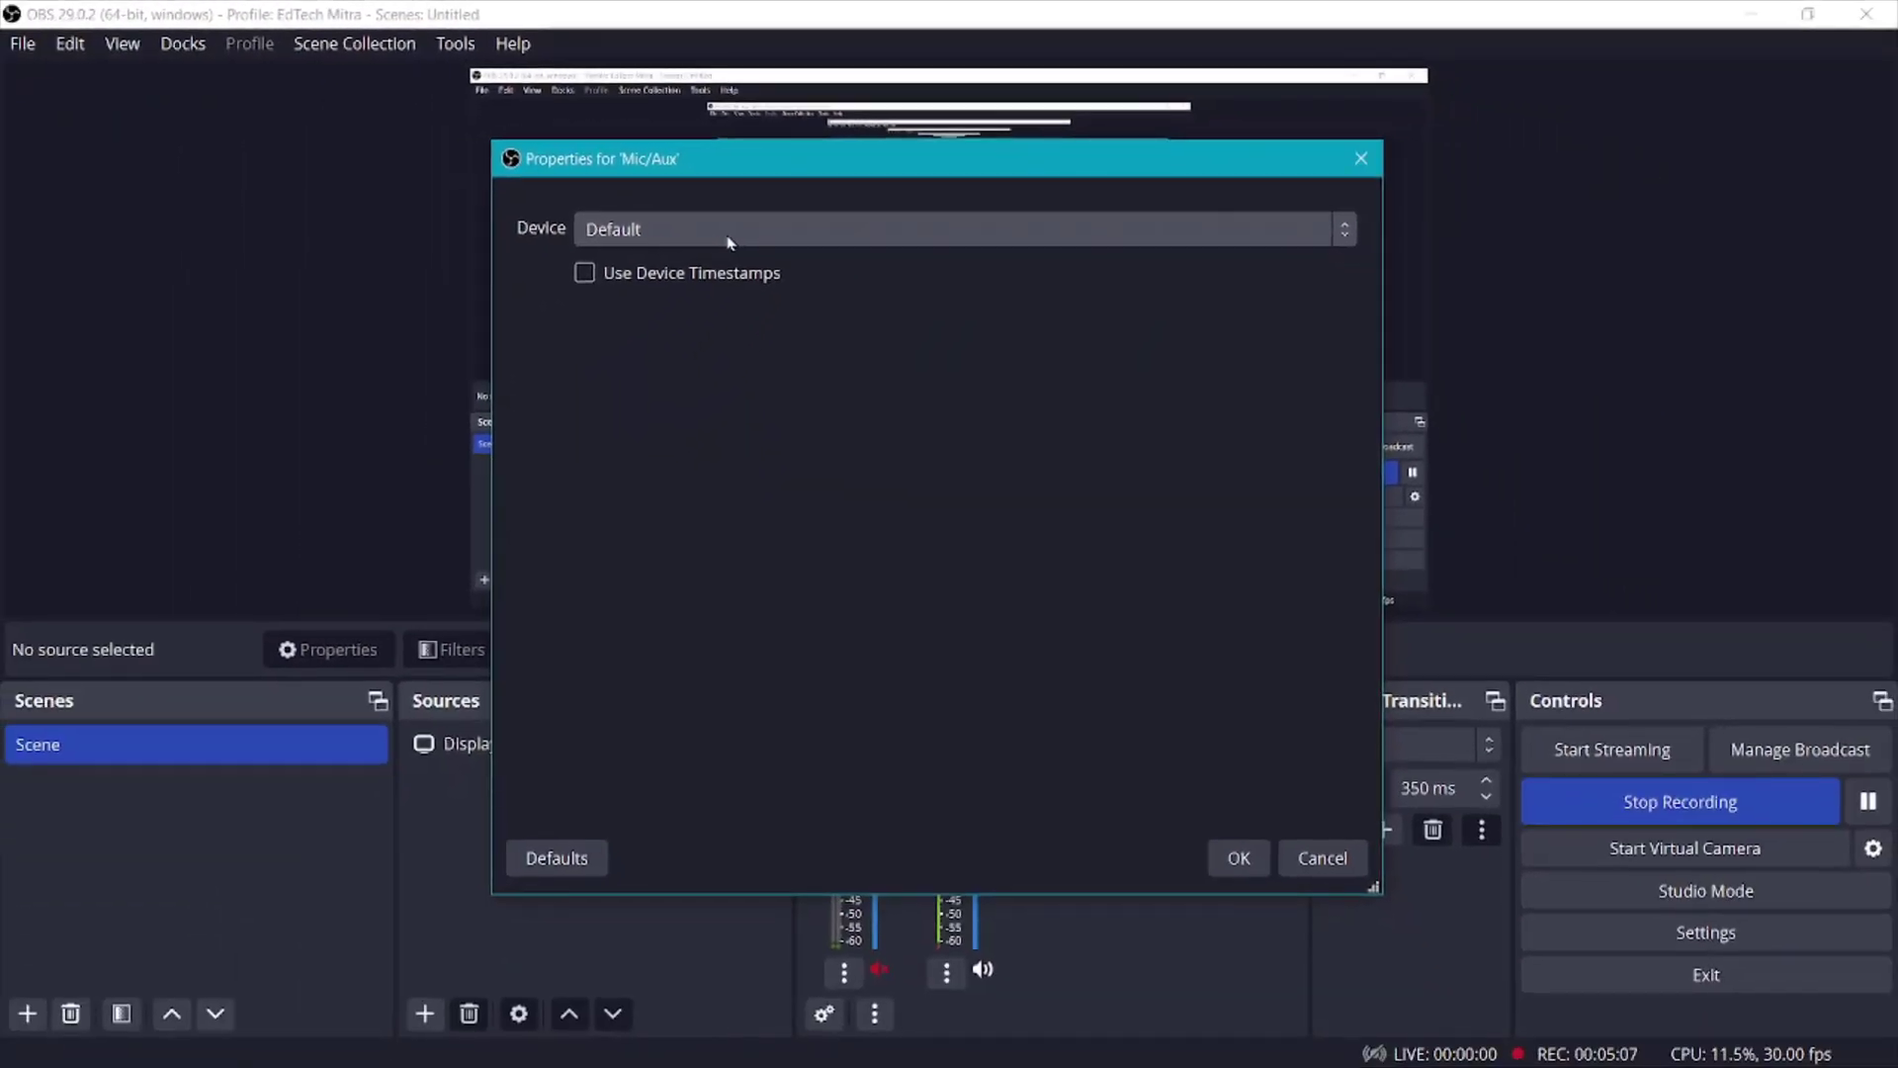
left_click(729, 243)
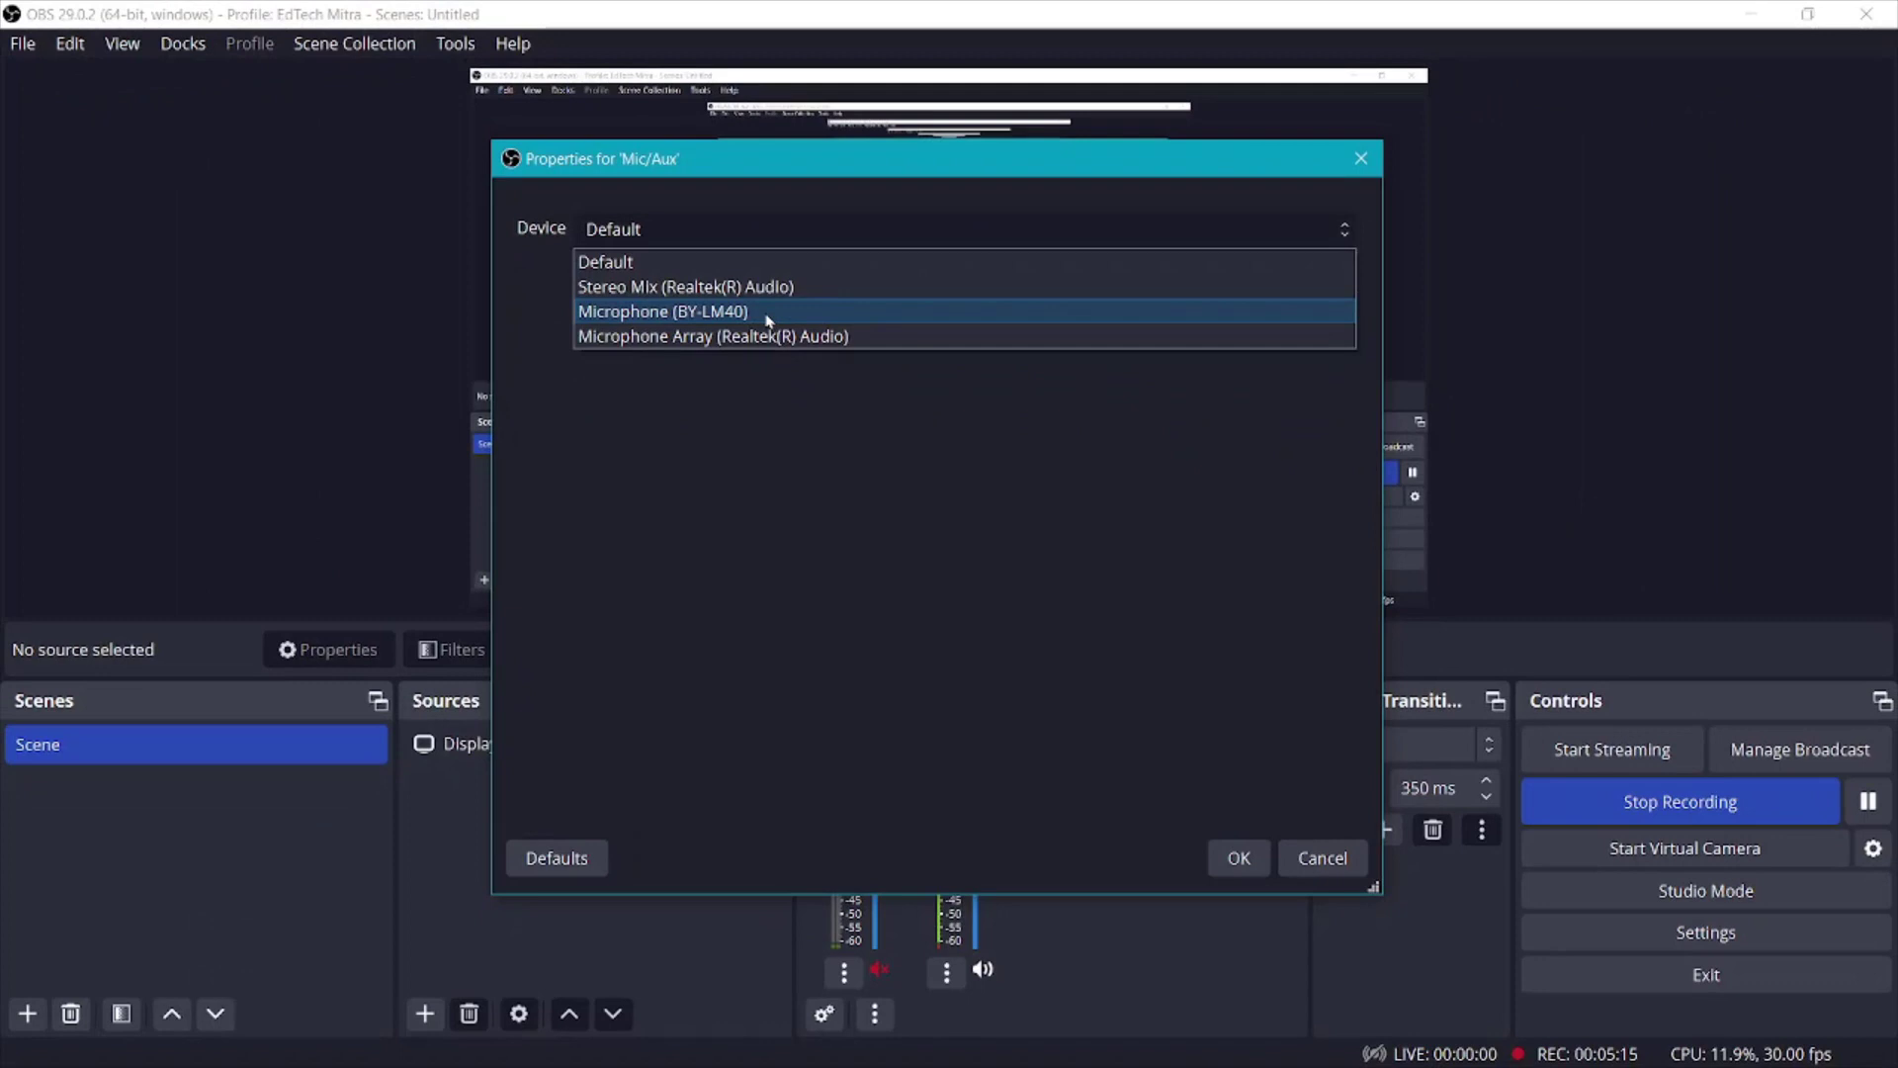
left_click(811, 318)
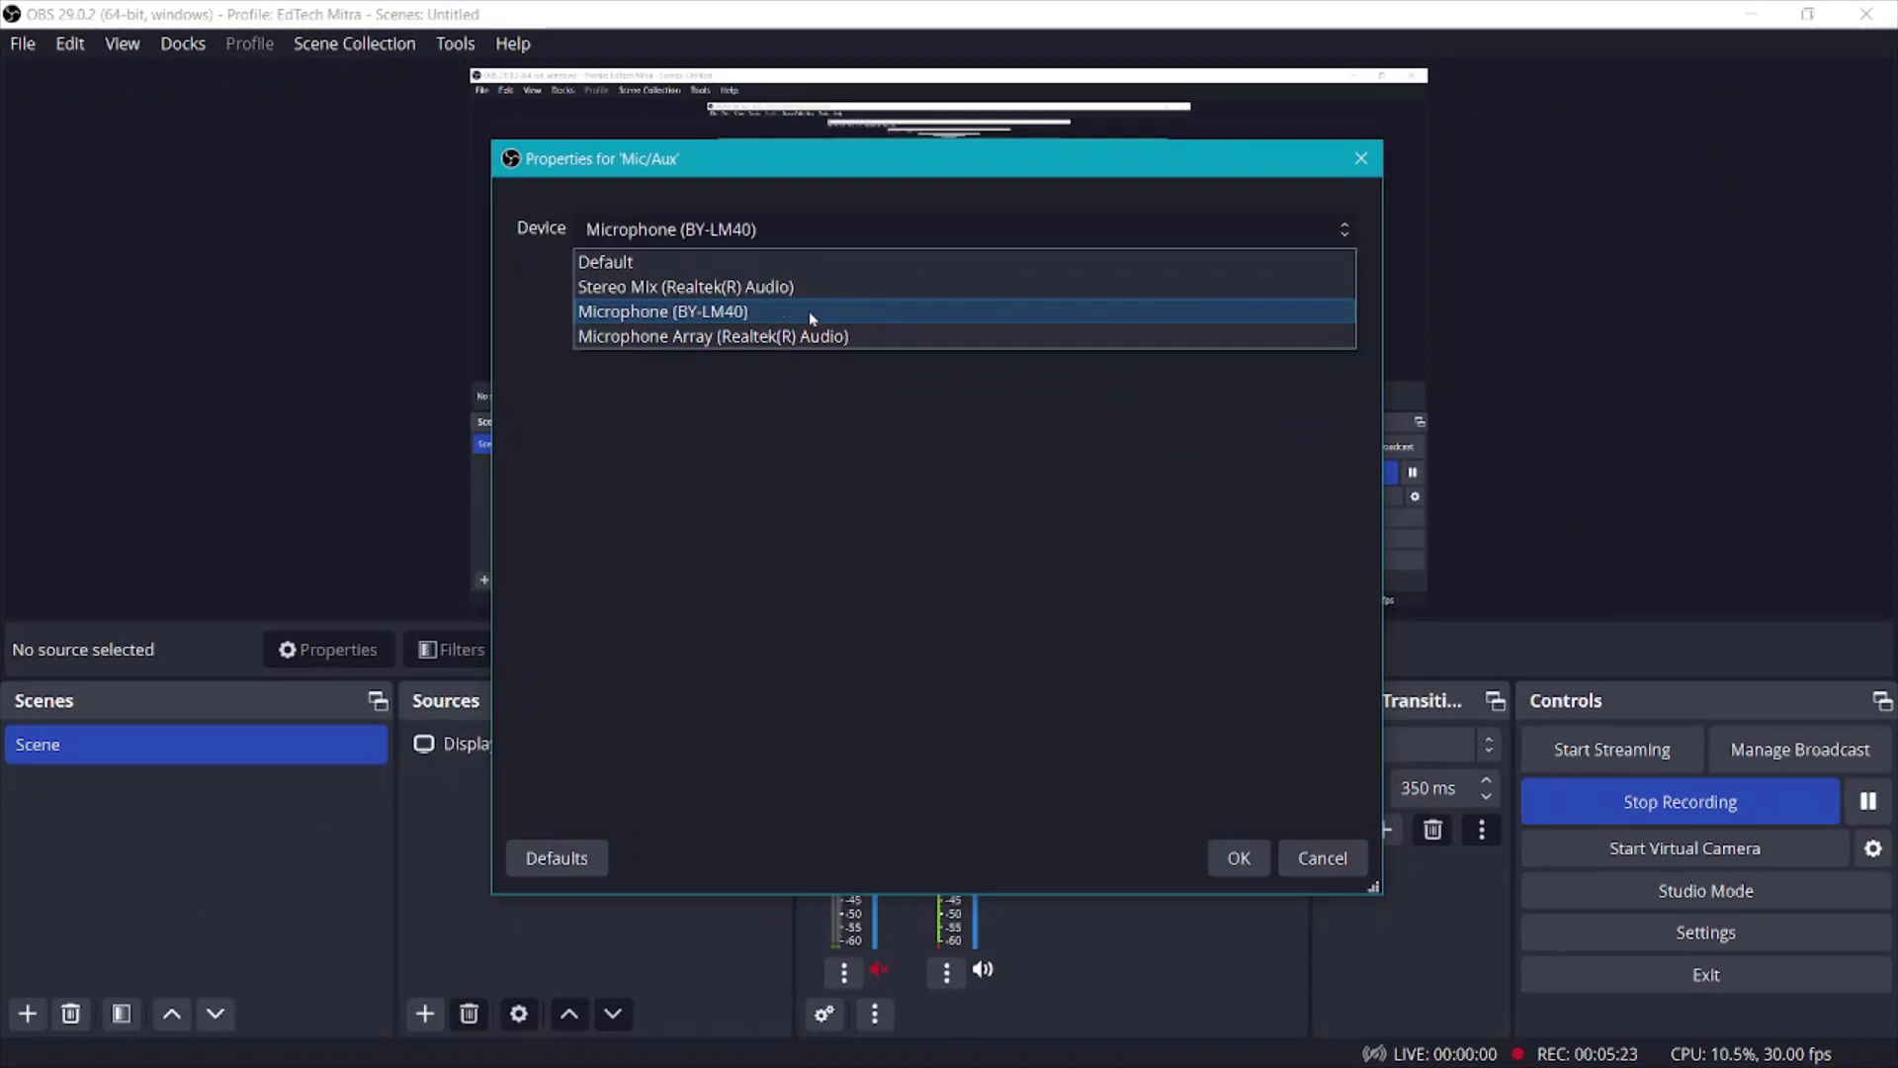
left_click(802, 319)
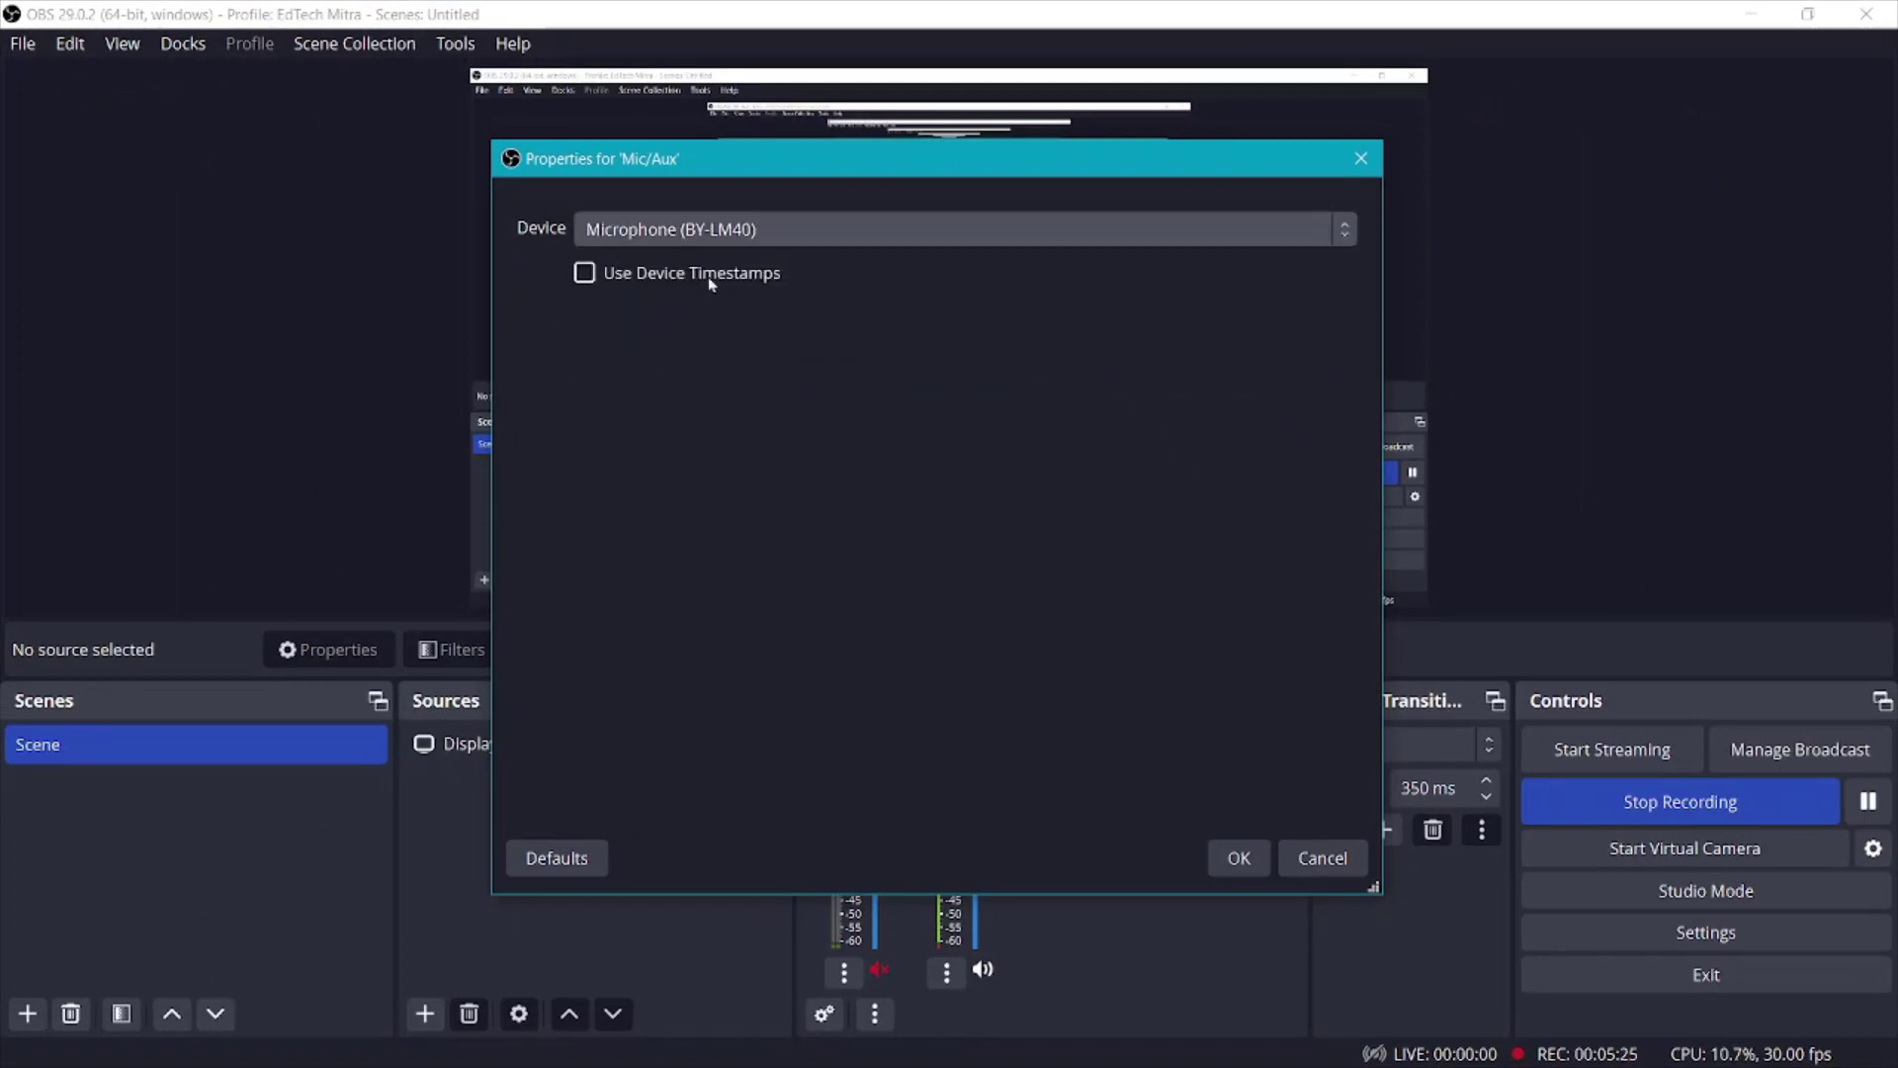
left_click(1243, 858)
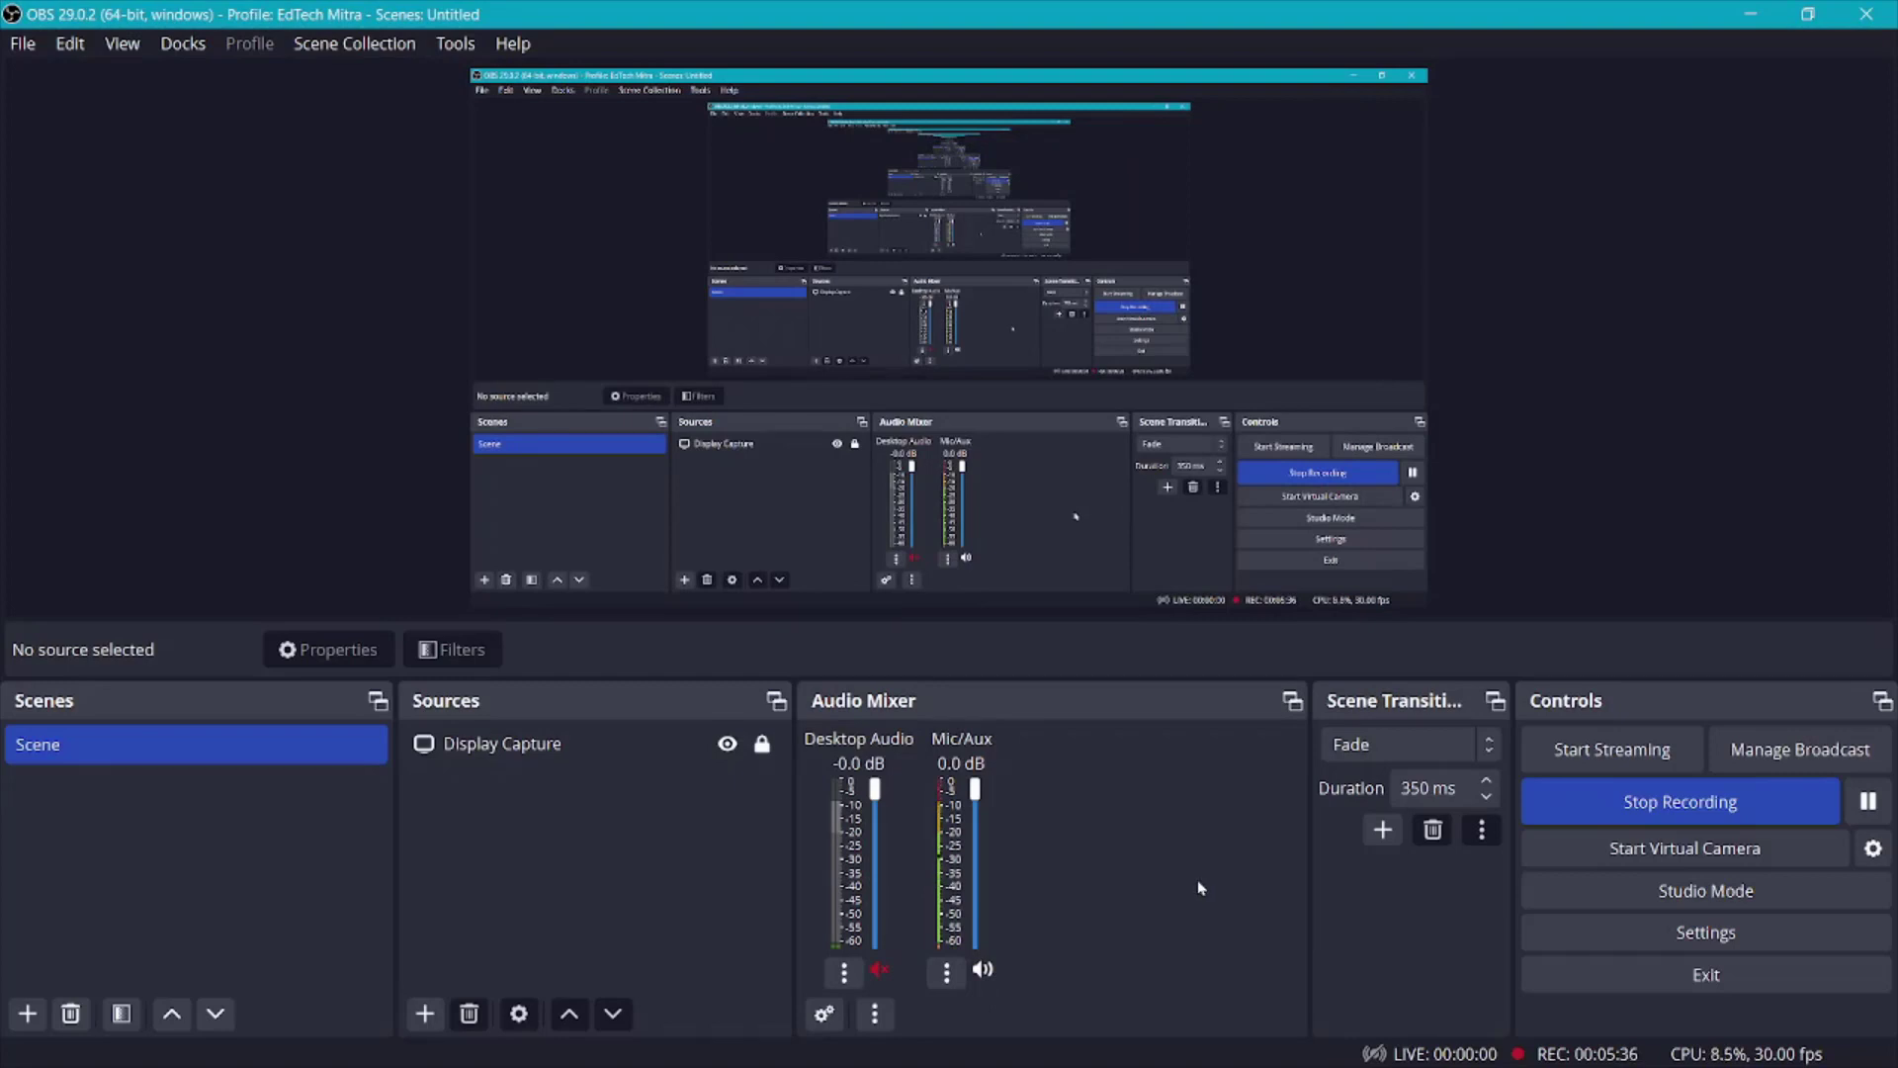
Minimize OBS, view the Windows Sound dialog from the desktop and close it again
left_click(1751, 14)
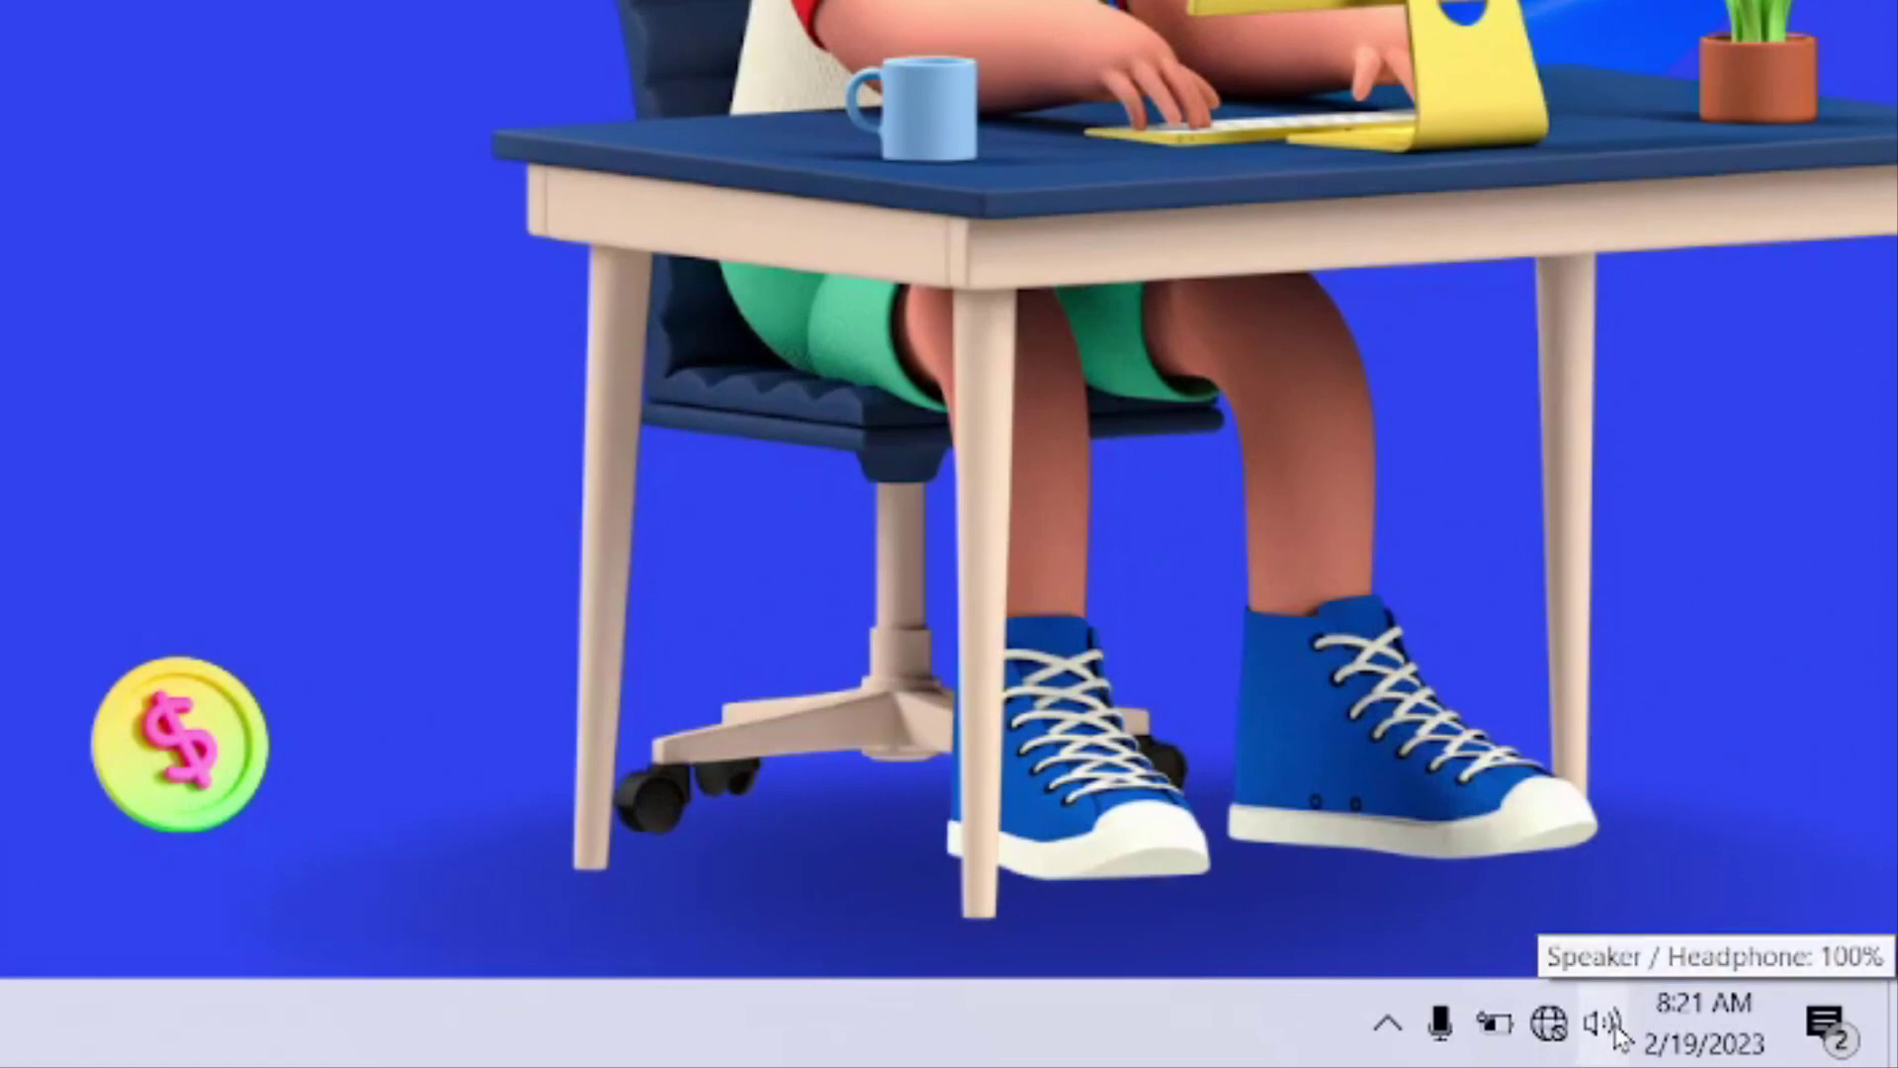
right_click(1609, 1026)
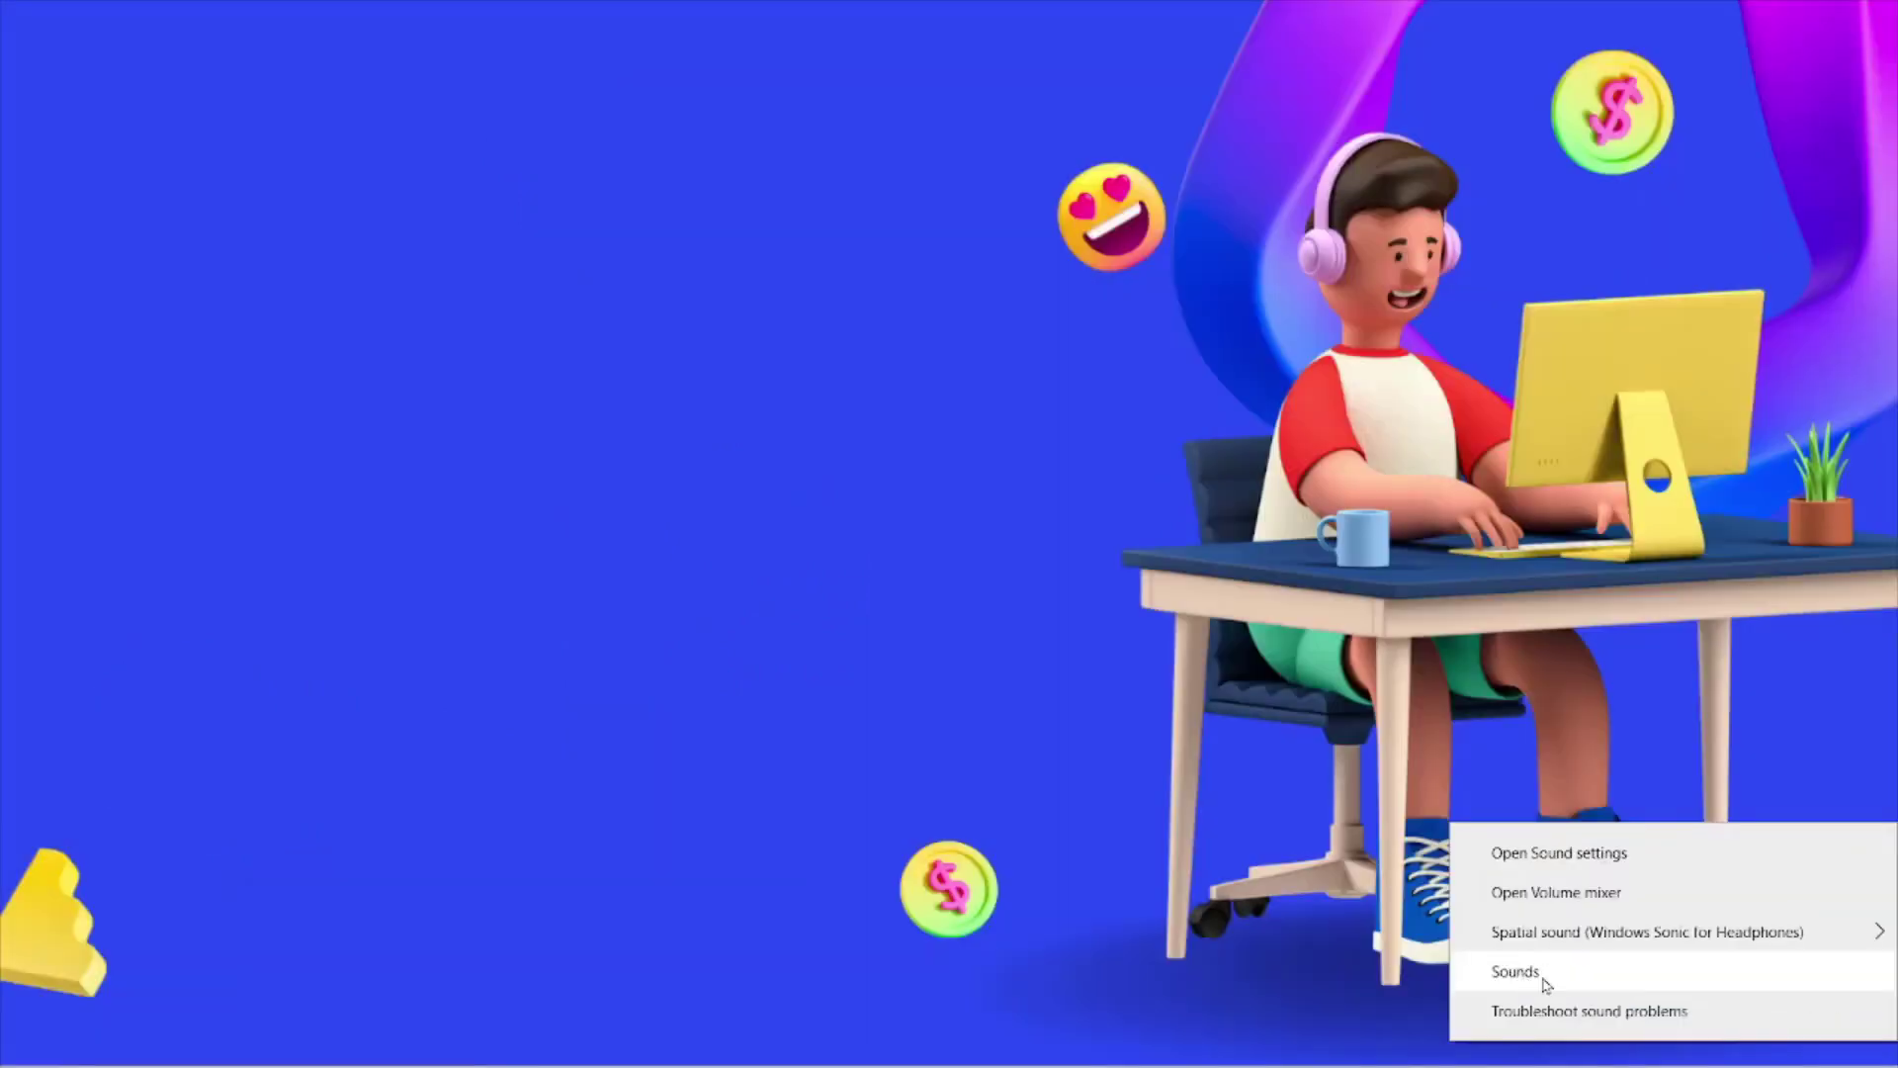
left_click(1546, 982)
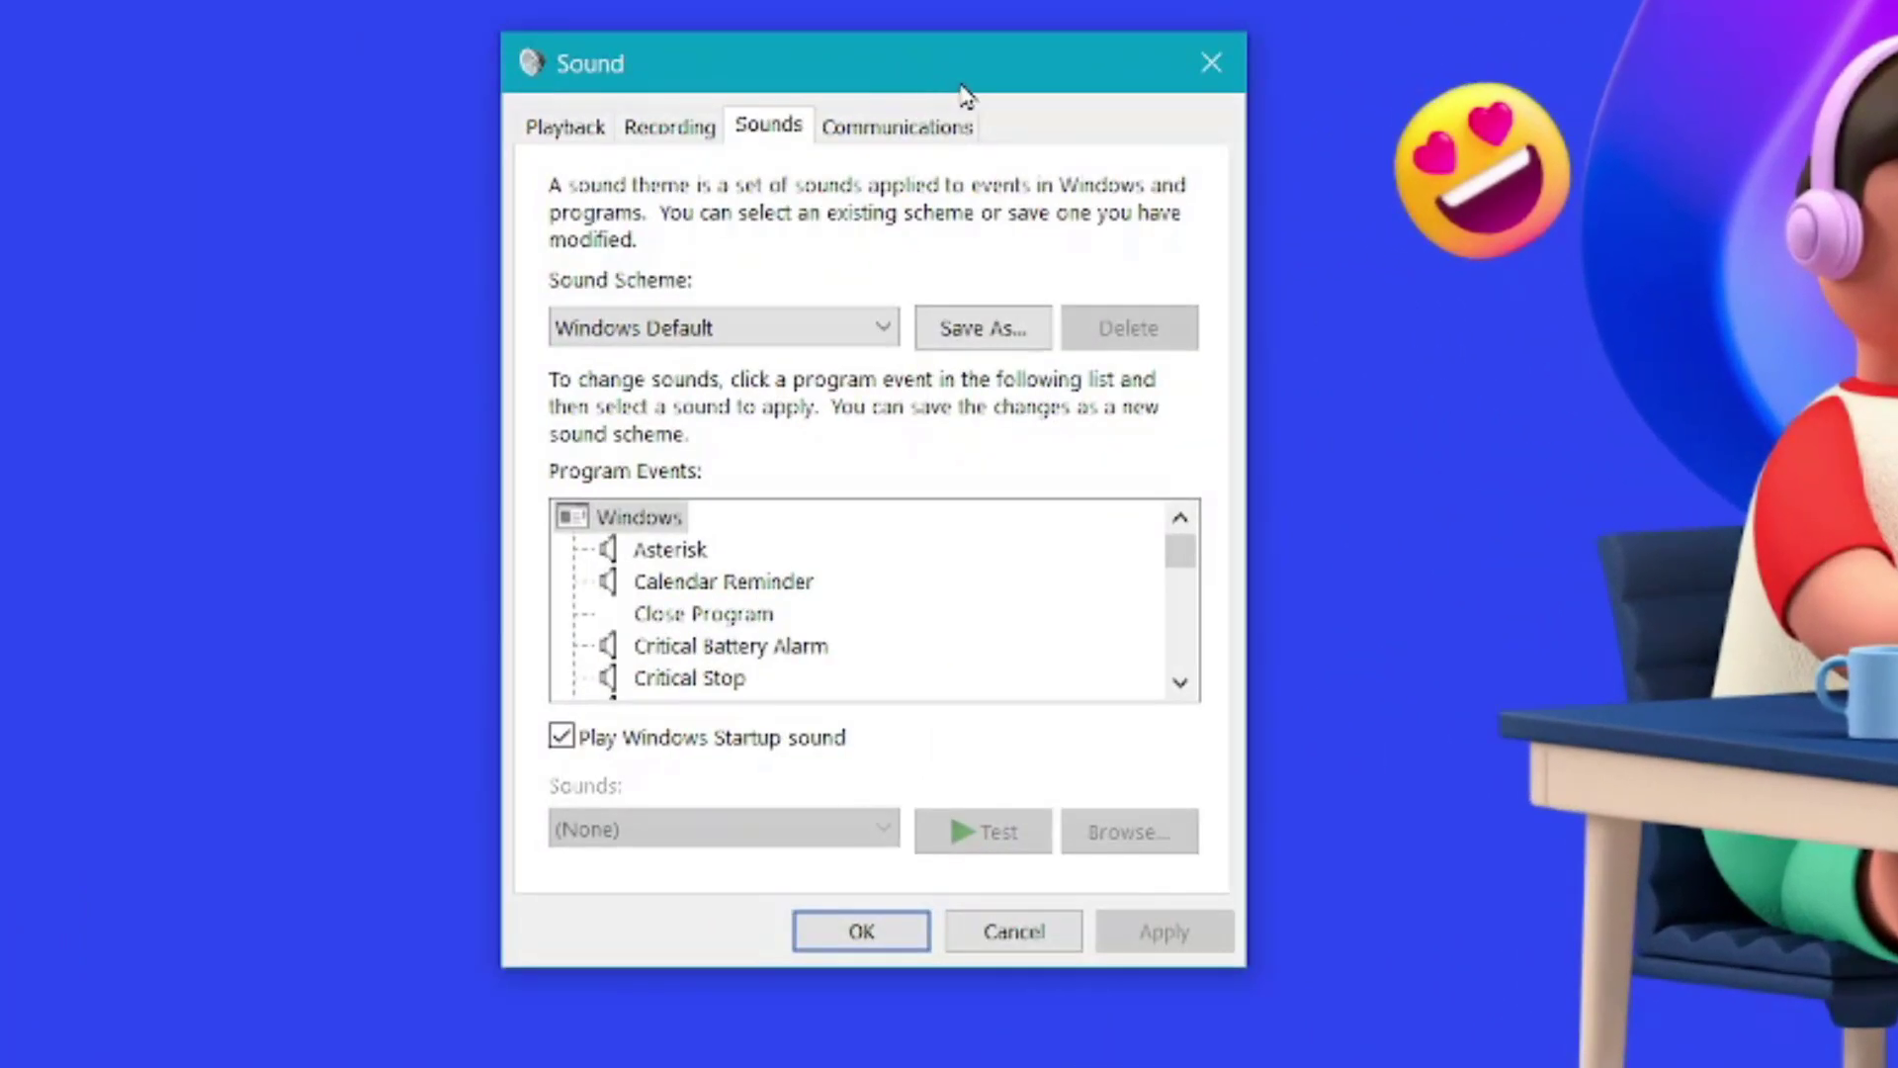
left_click(1211, 63)
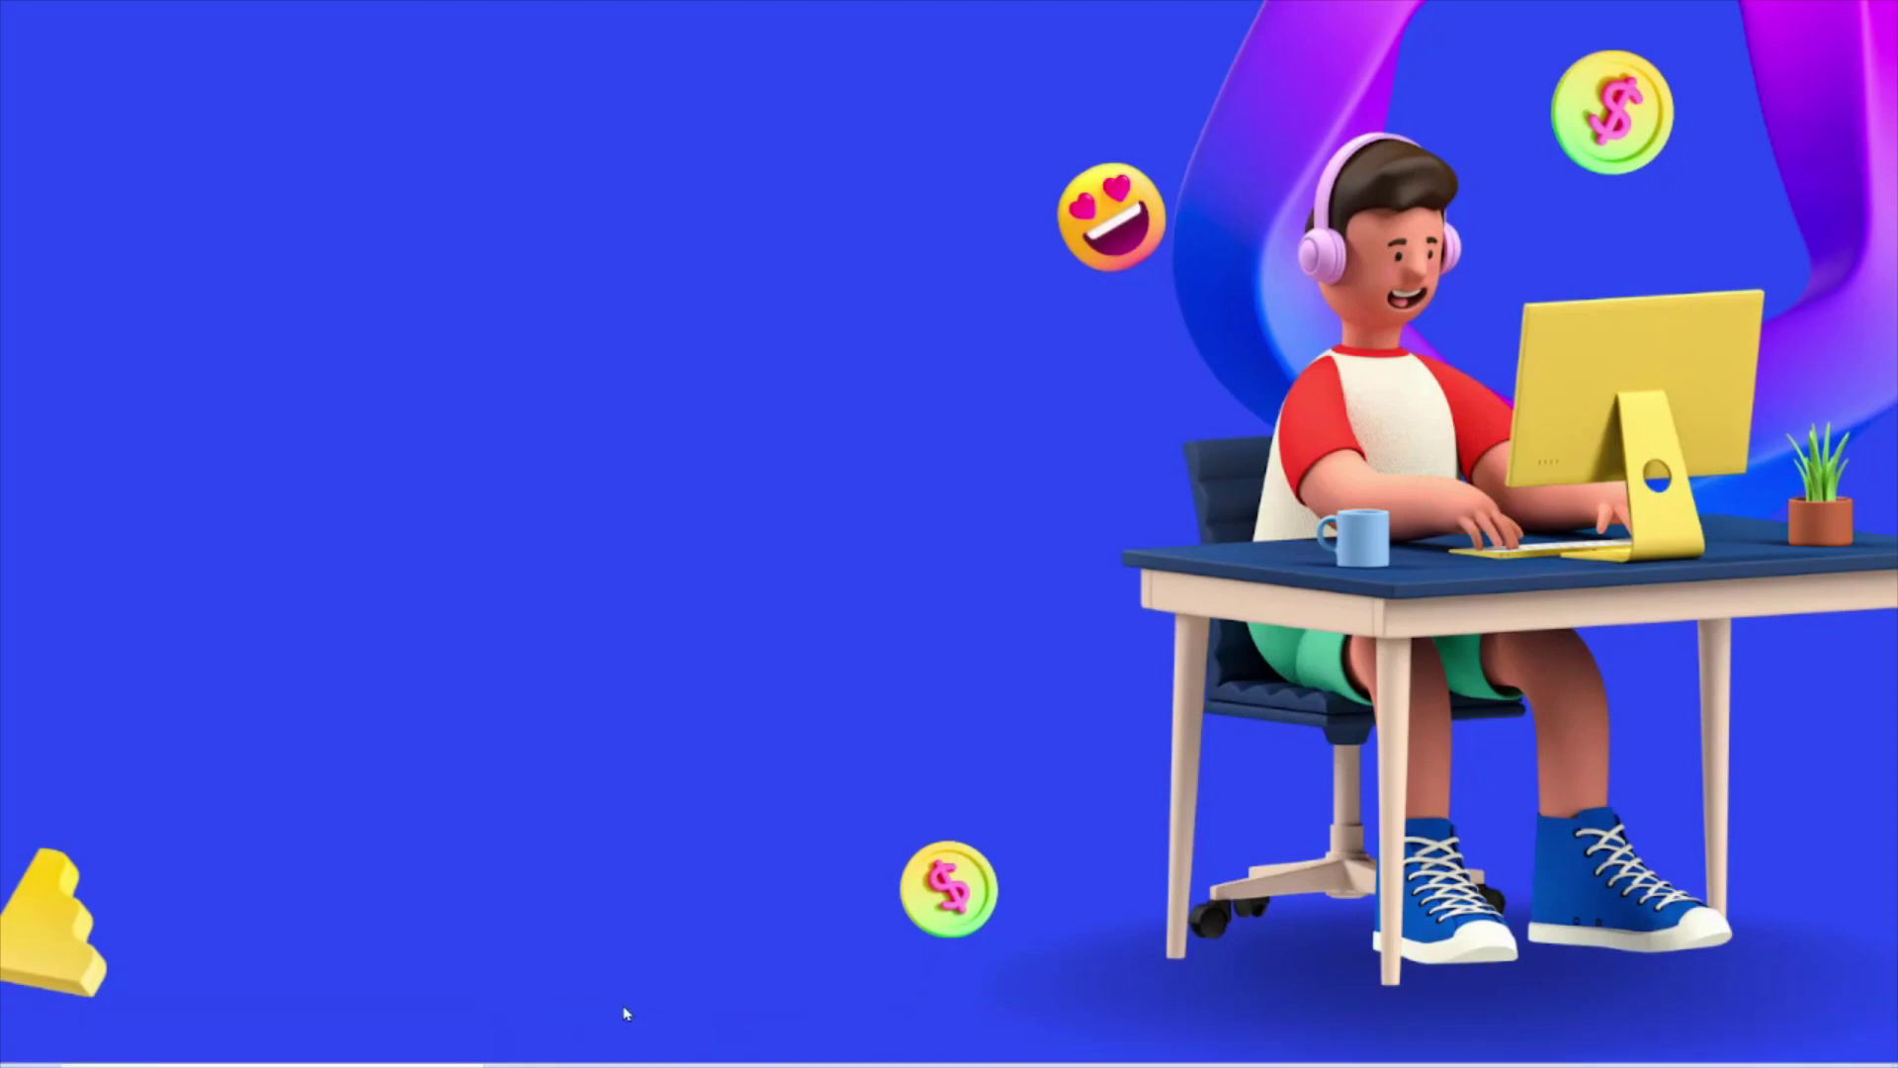
Search Windows for sound, open the Sound settings and show the recording devices in the Sound Control Panel
left_click(379, 1054)
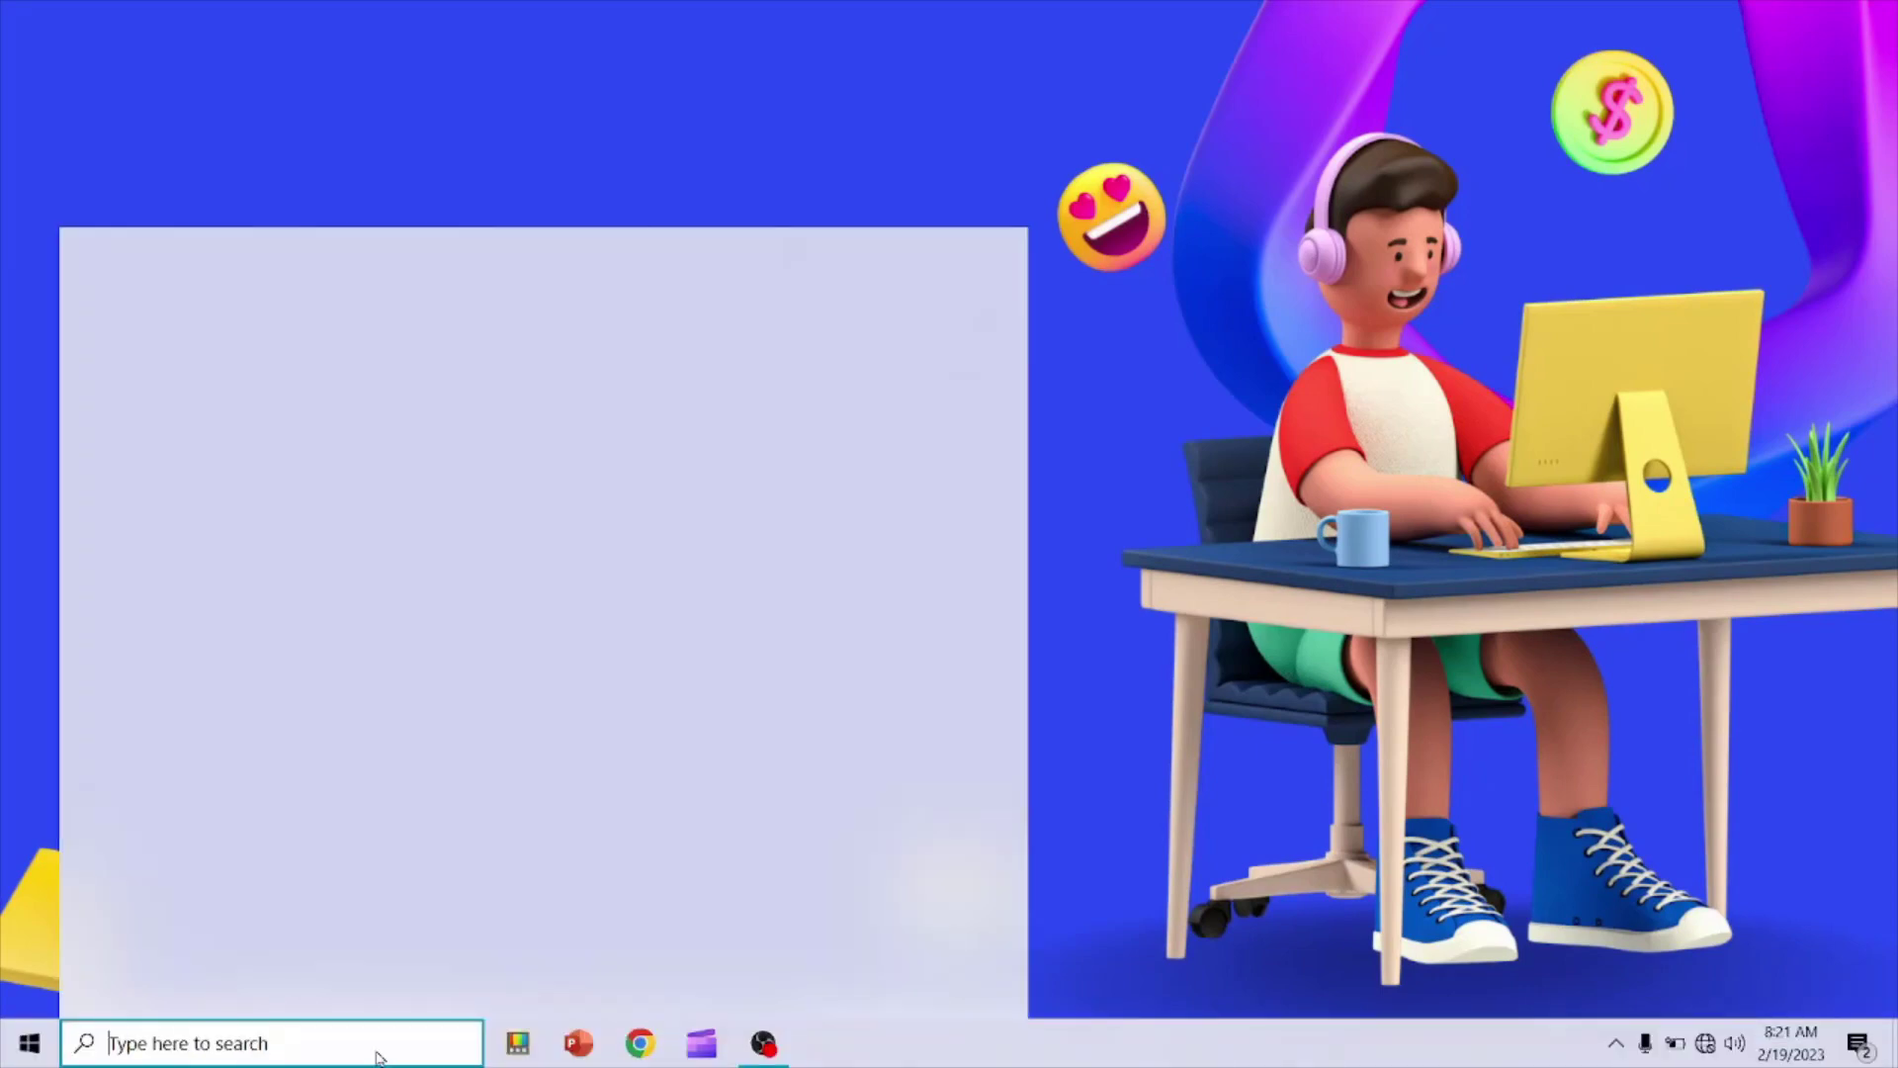
type("sound")
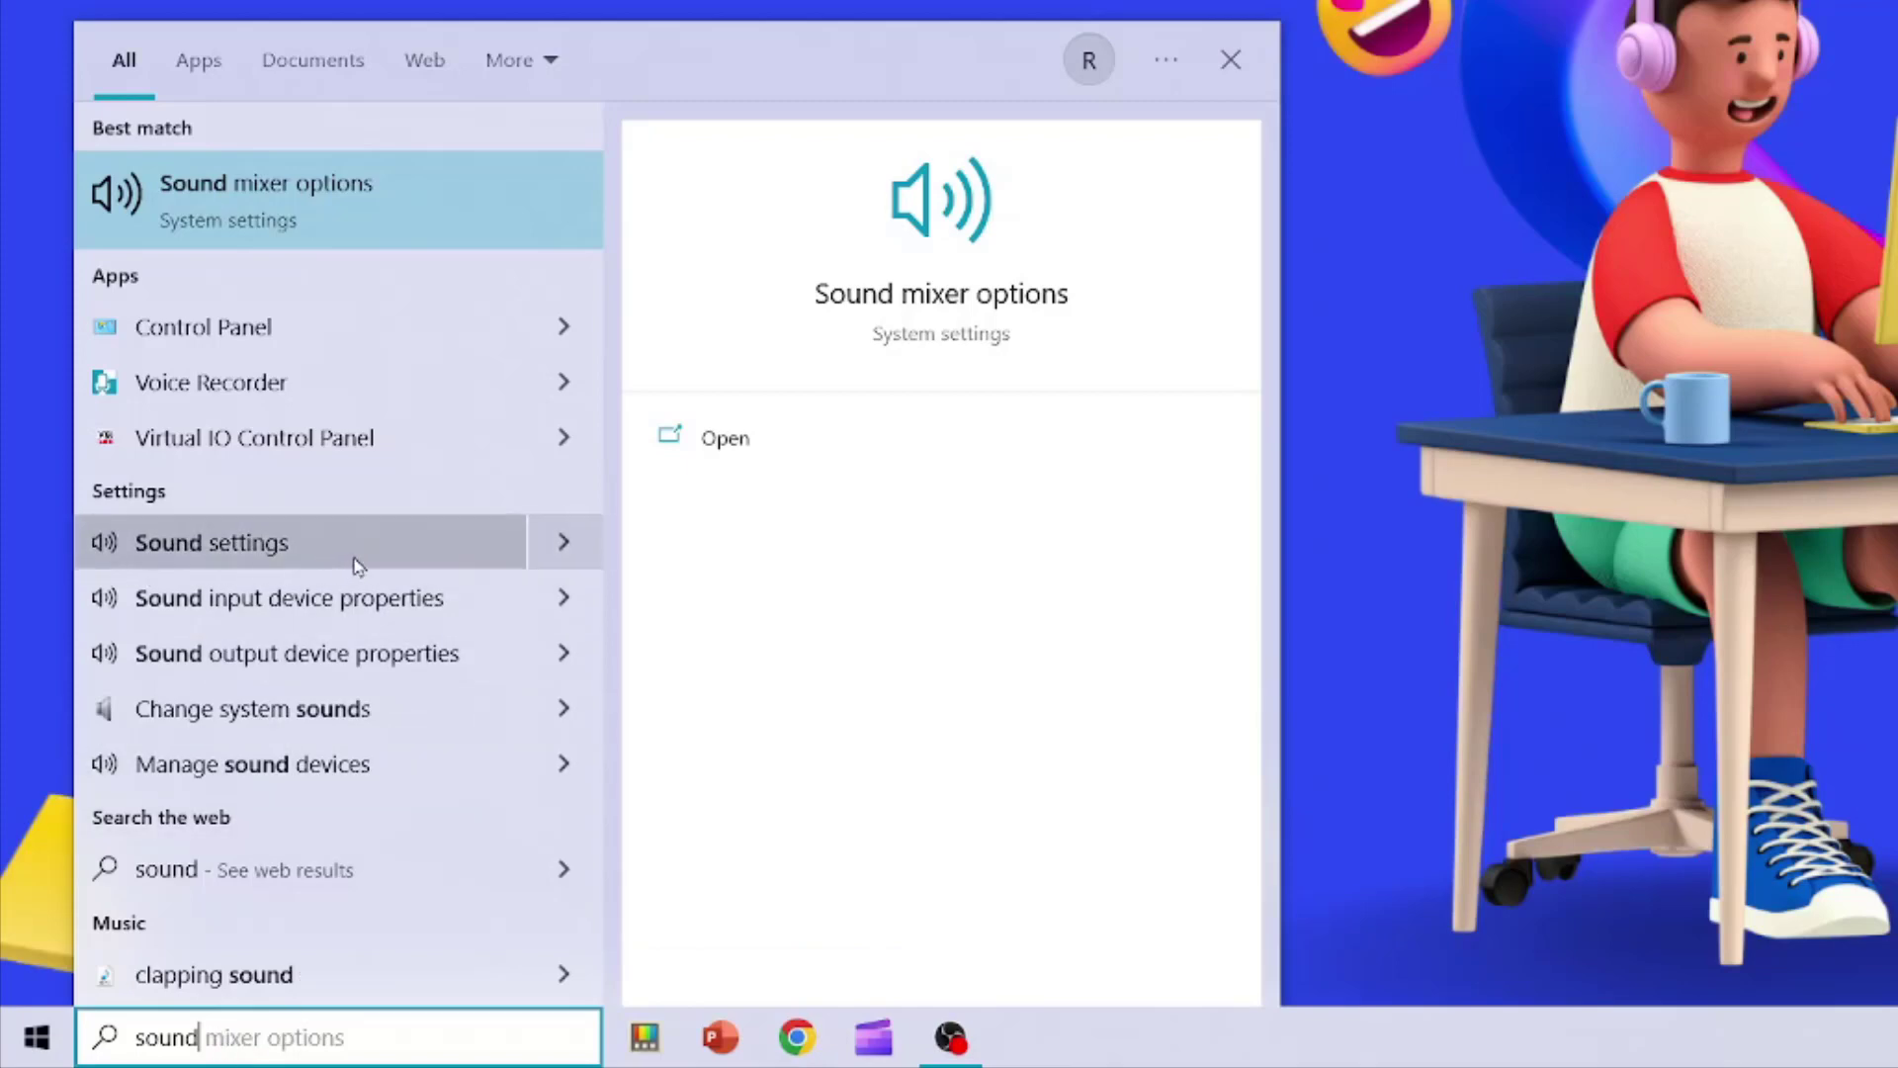
left_click(327, 544)
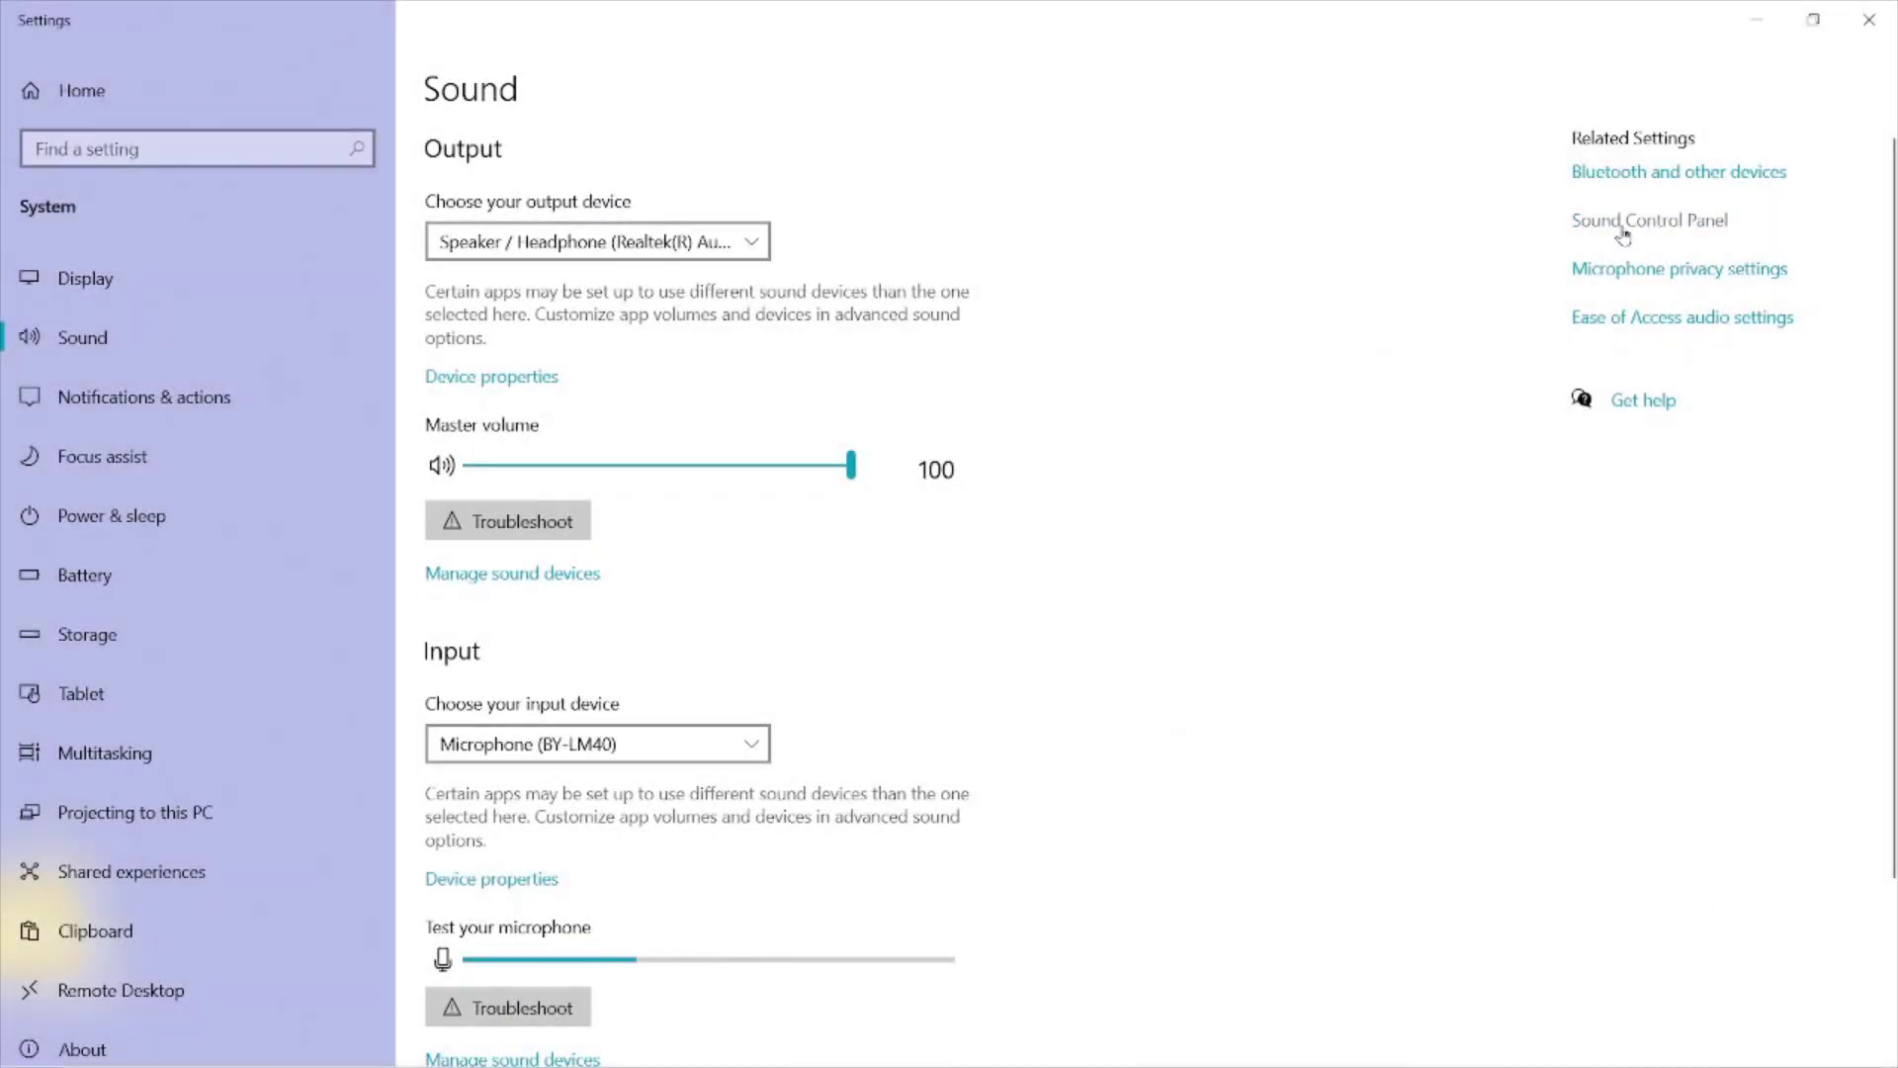
left_click(1621, 223)
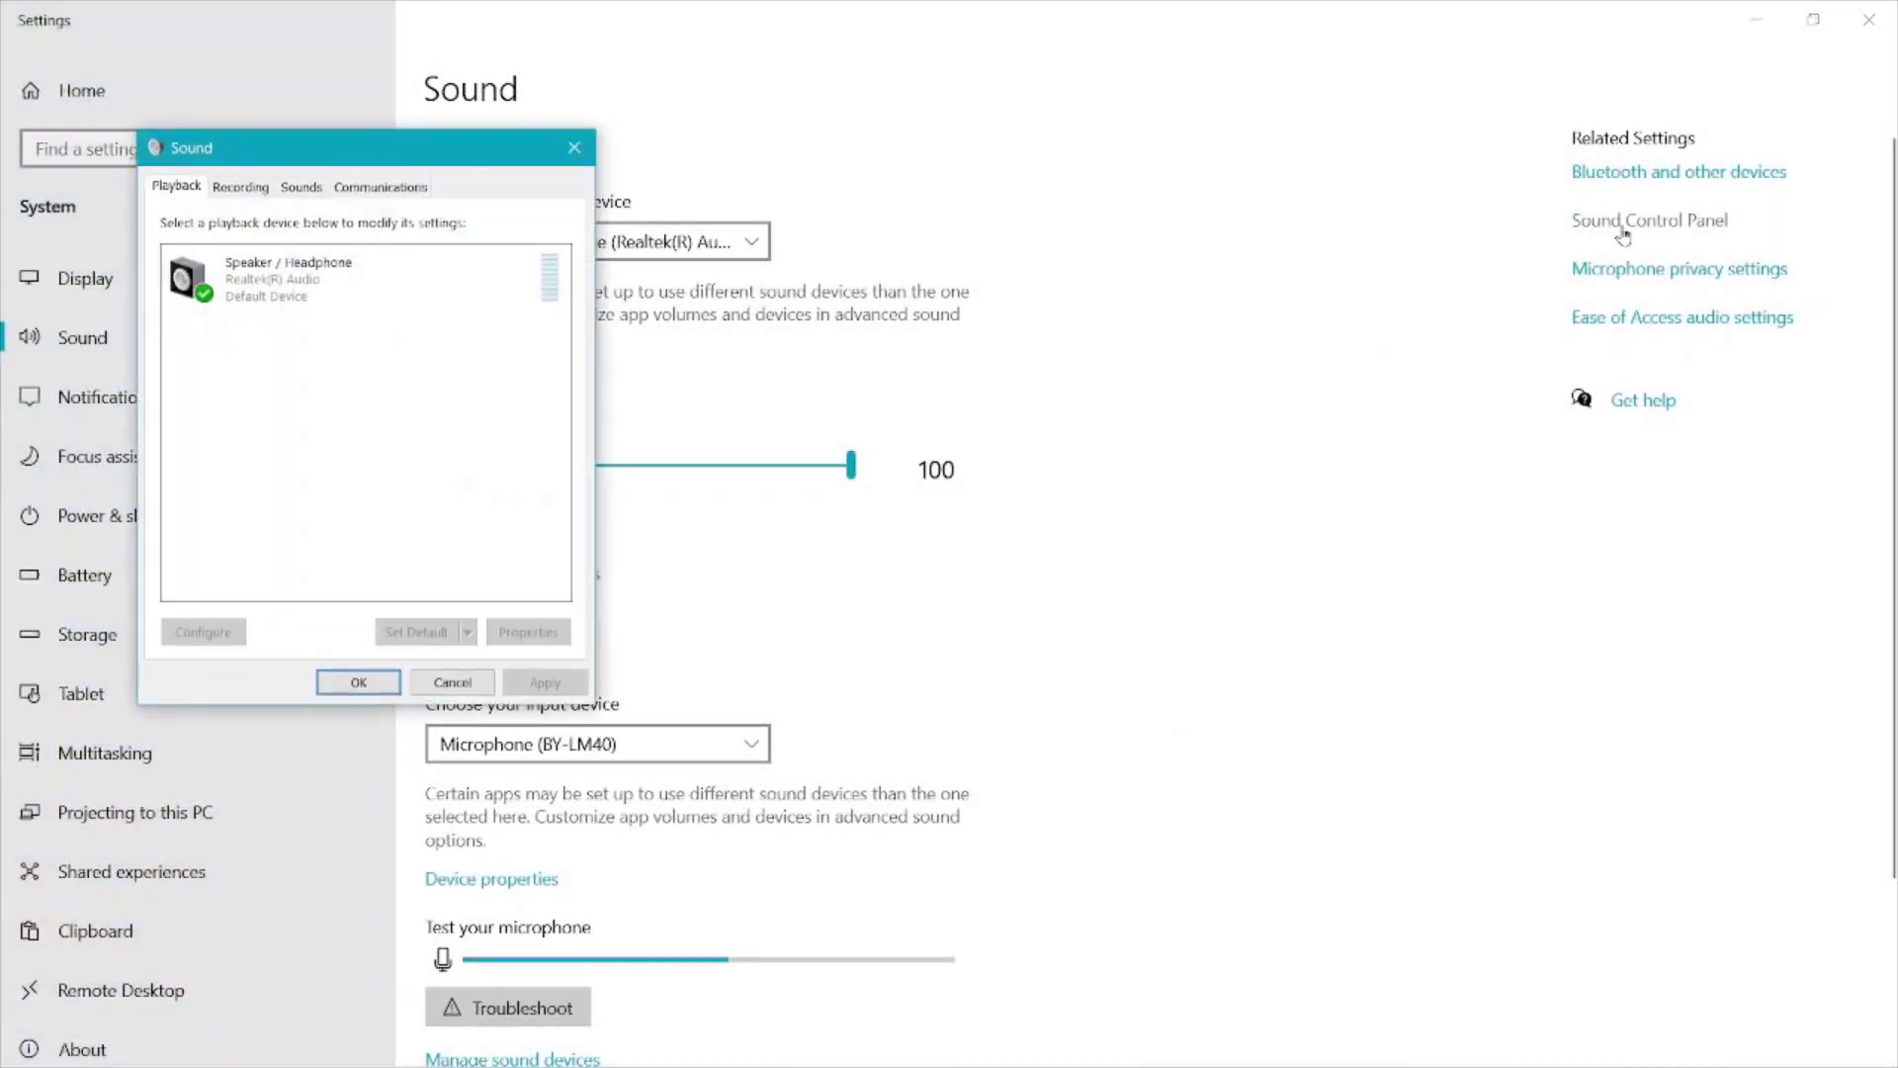
left_click_drag(420, 165, 1295, 166)
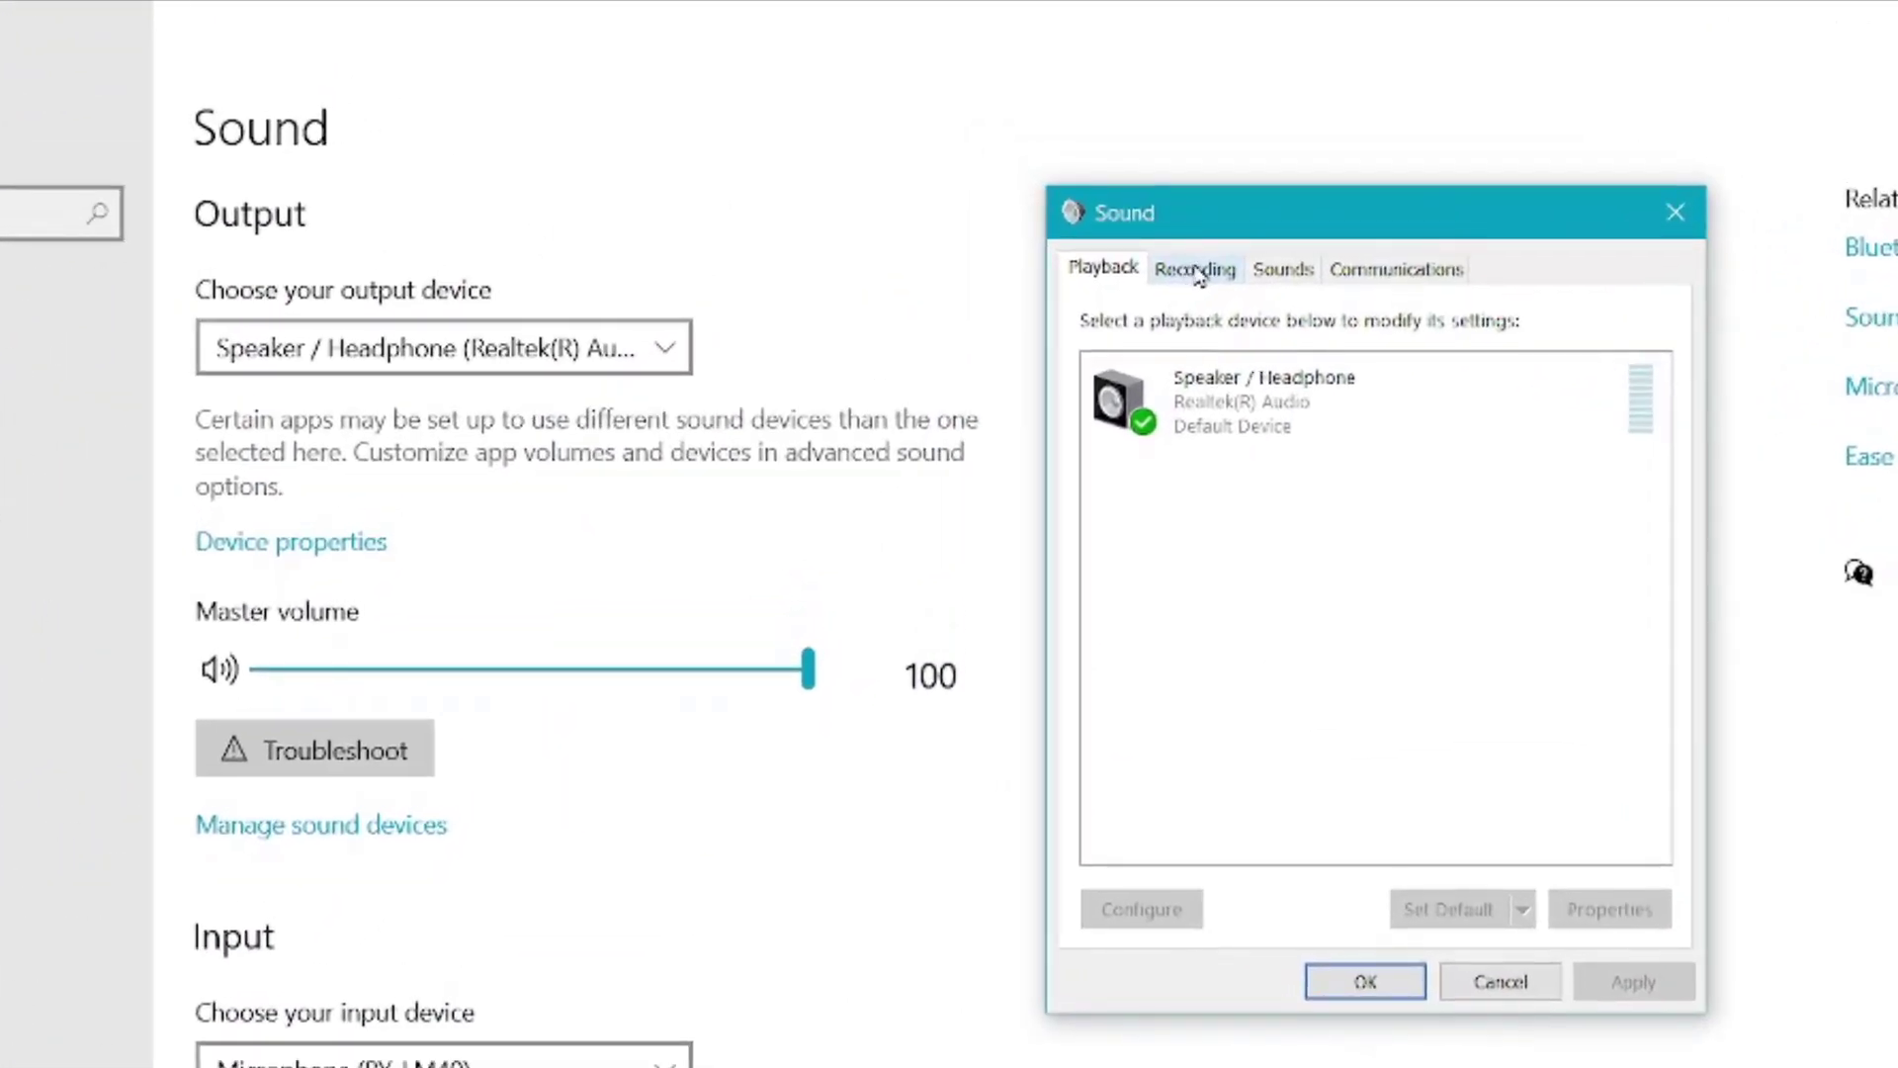
left_click(1196, 271)
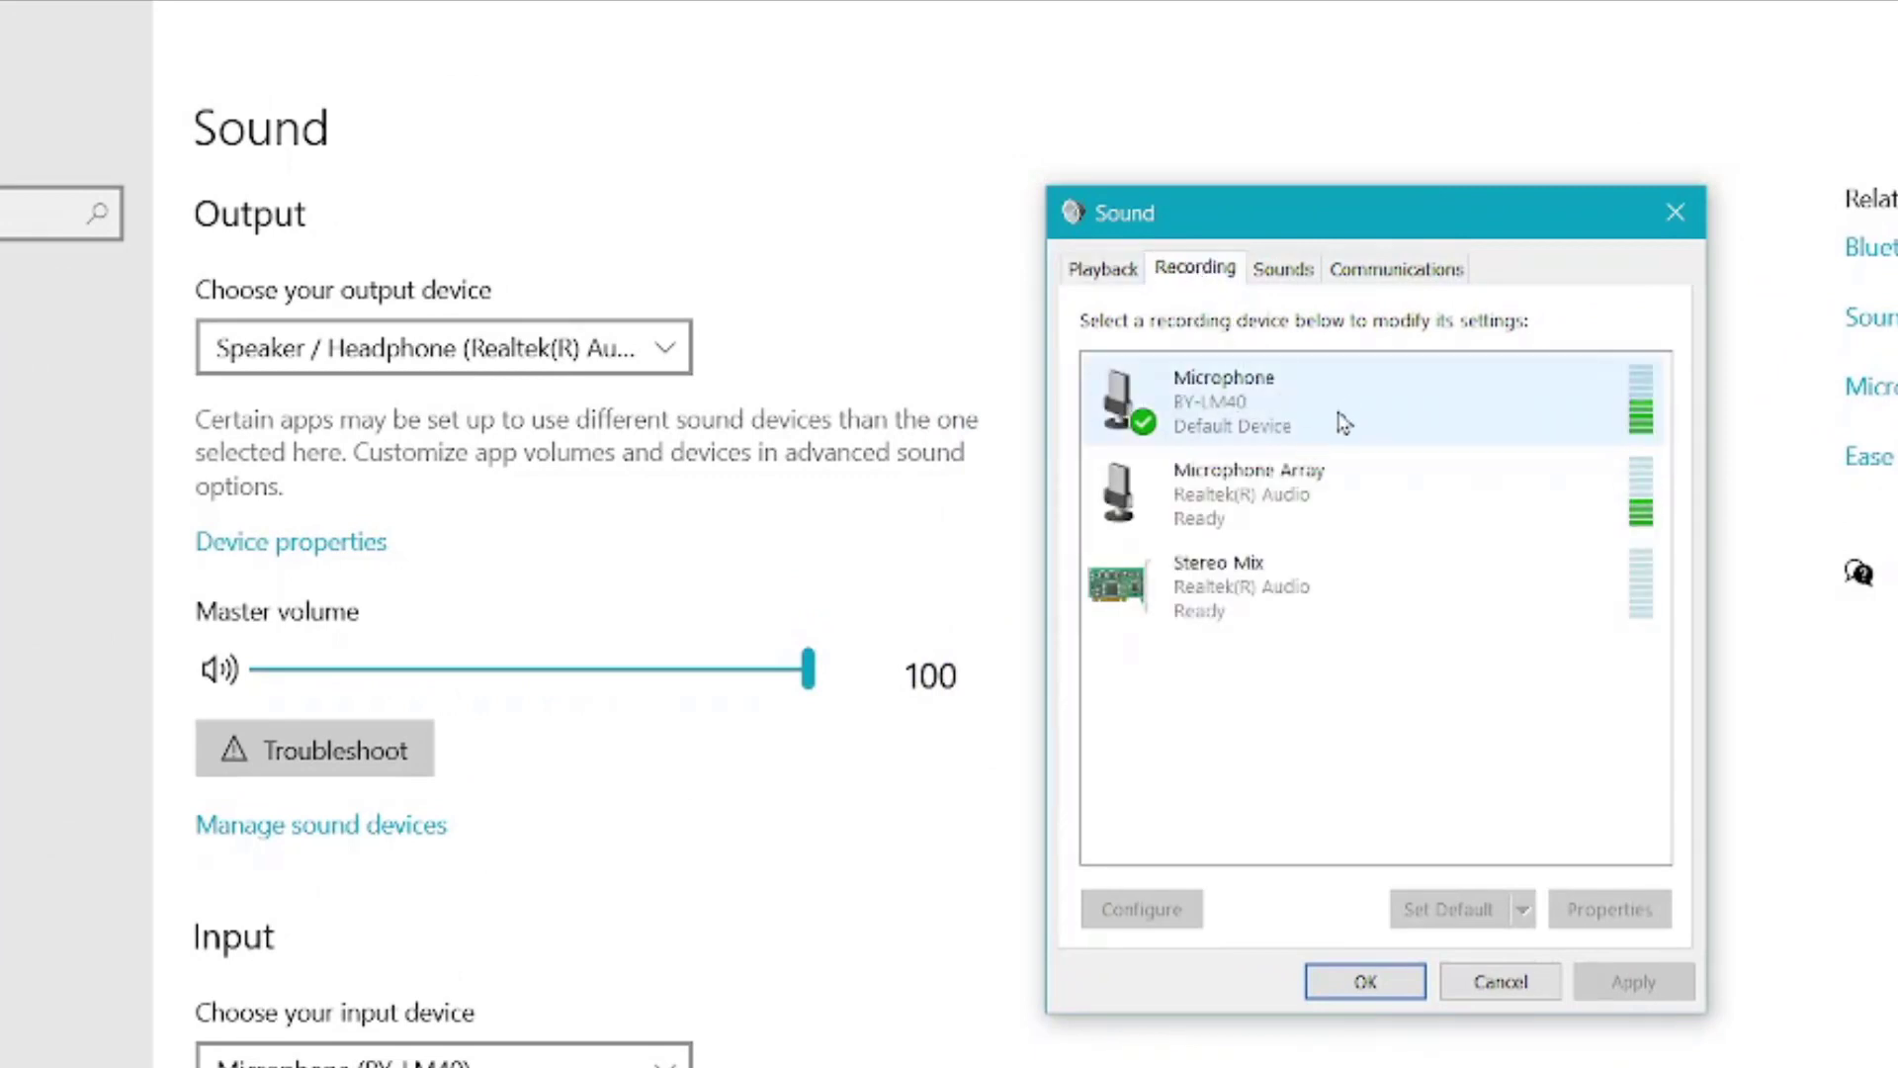
In the BY-LM40 microphone's properties, rename the device to BOYA and change its icon to the headphones
right_click(1343, 423)
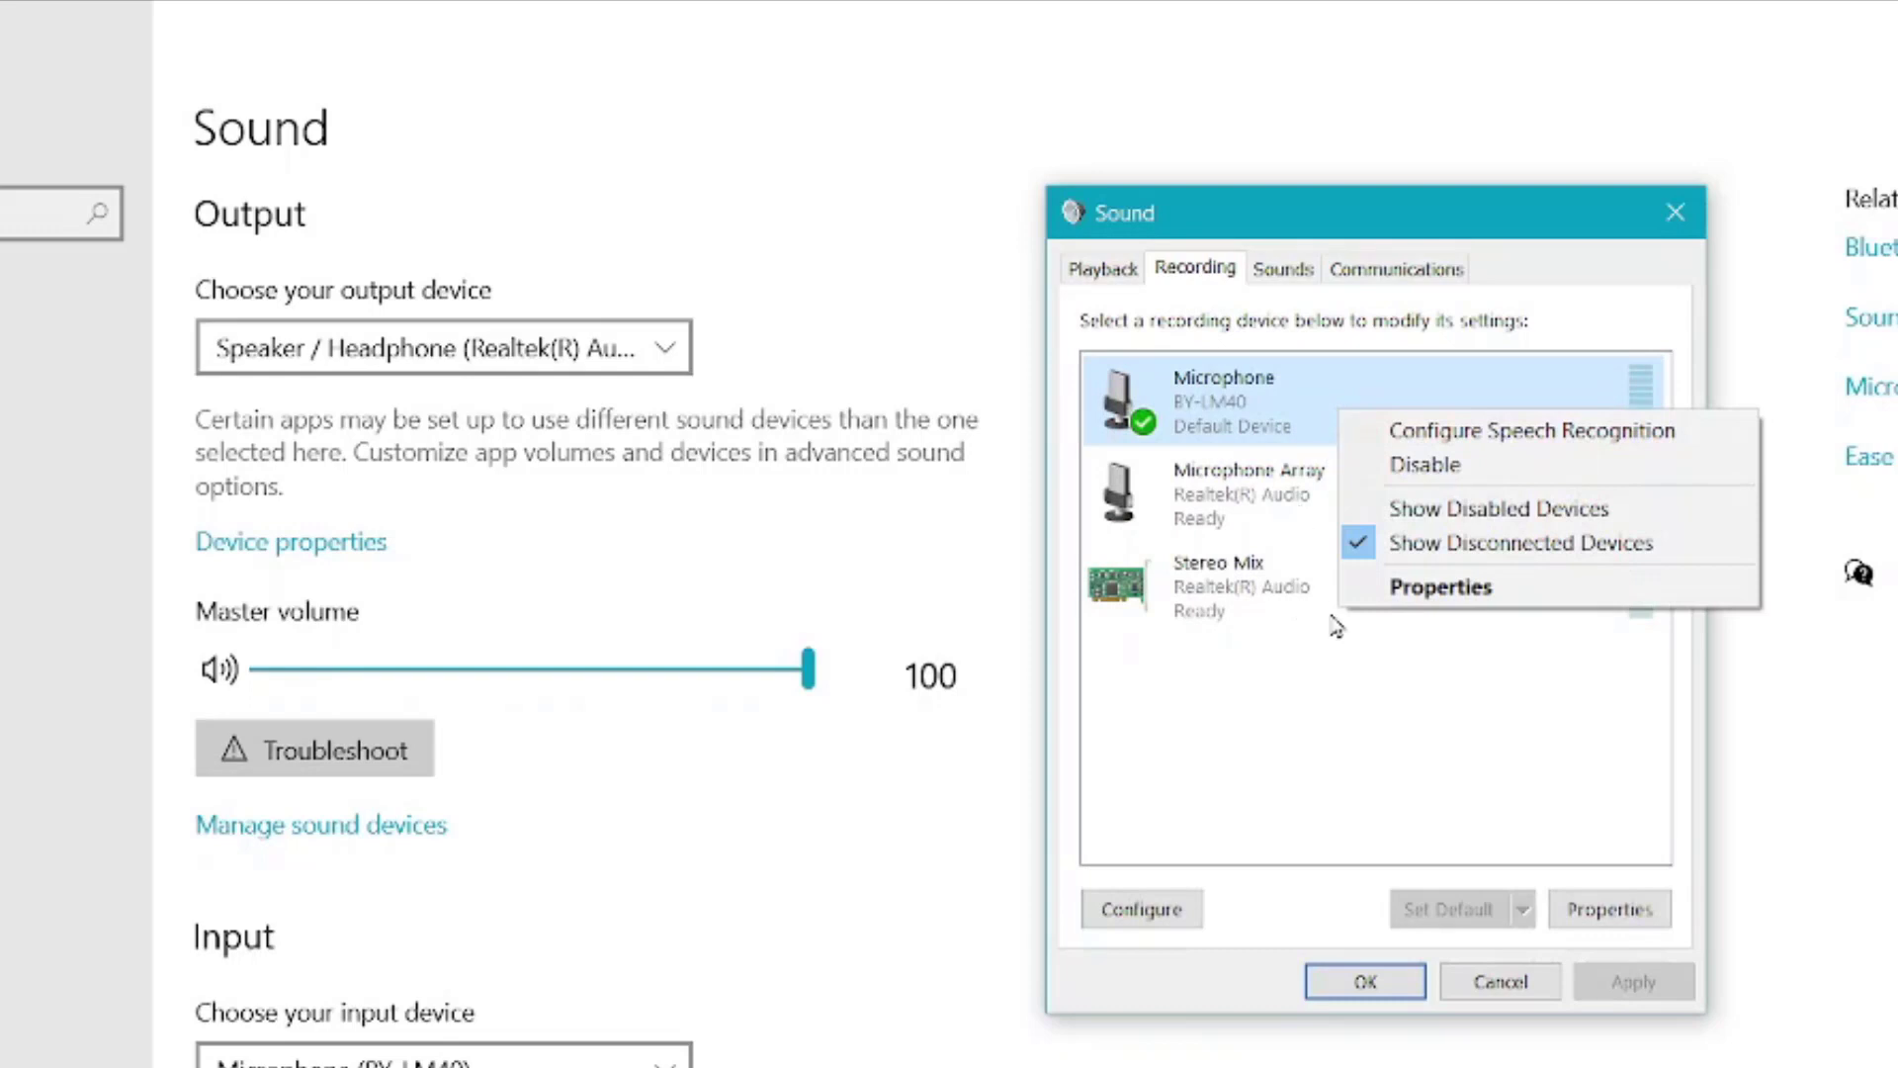
left_click(1459, 588)
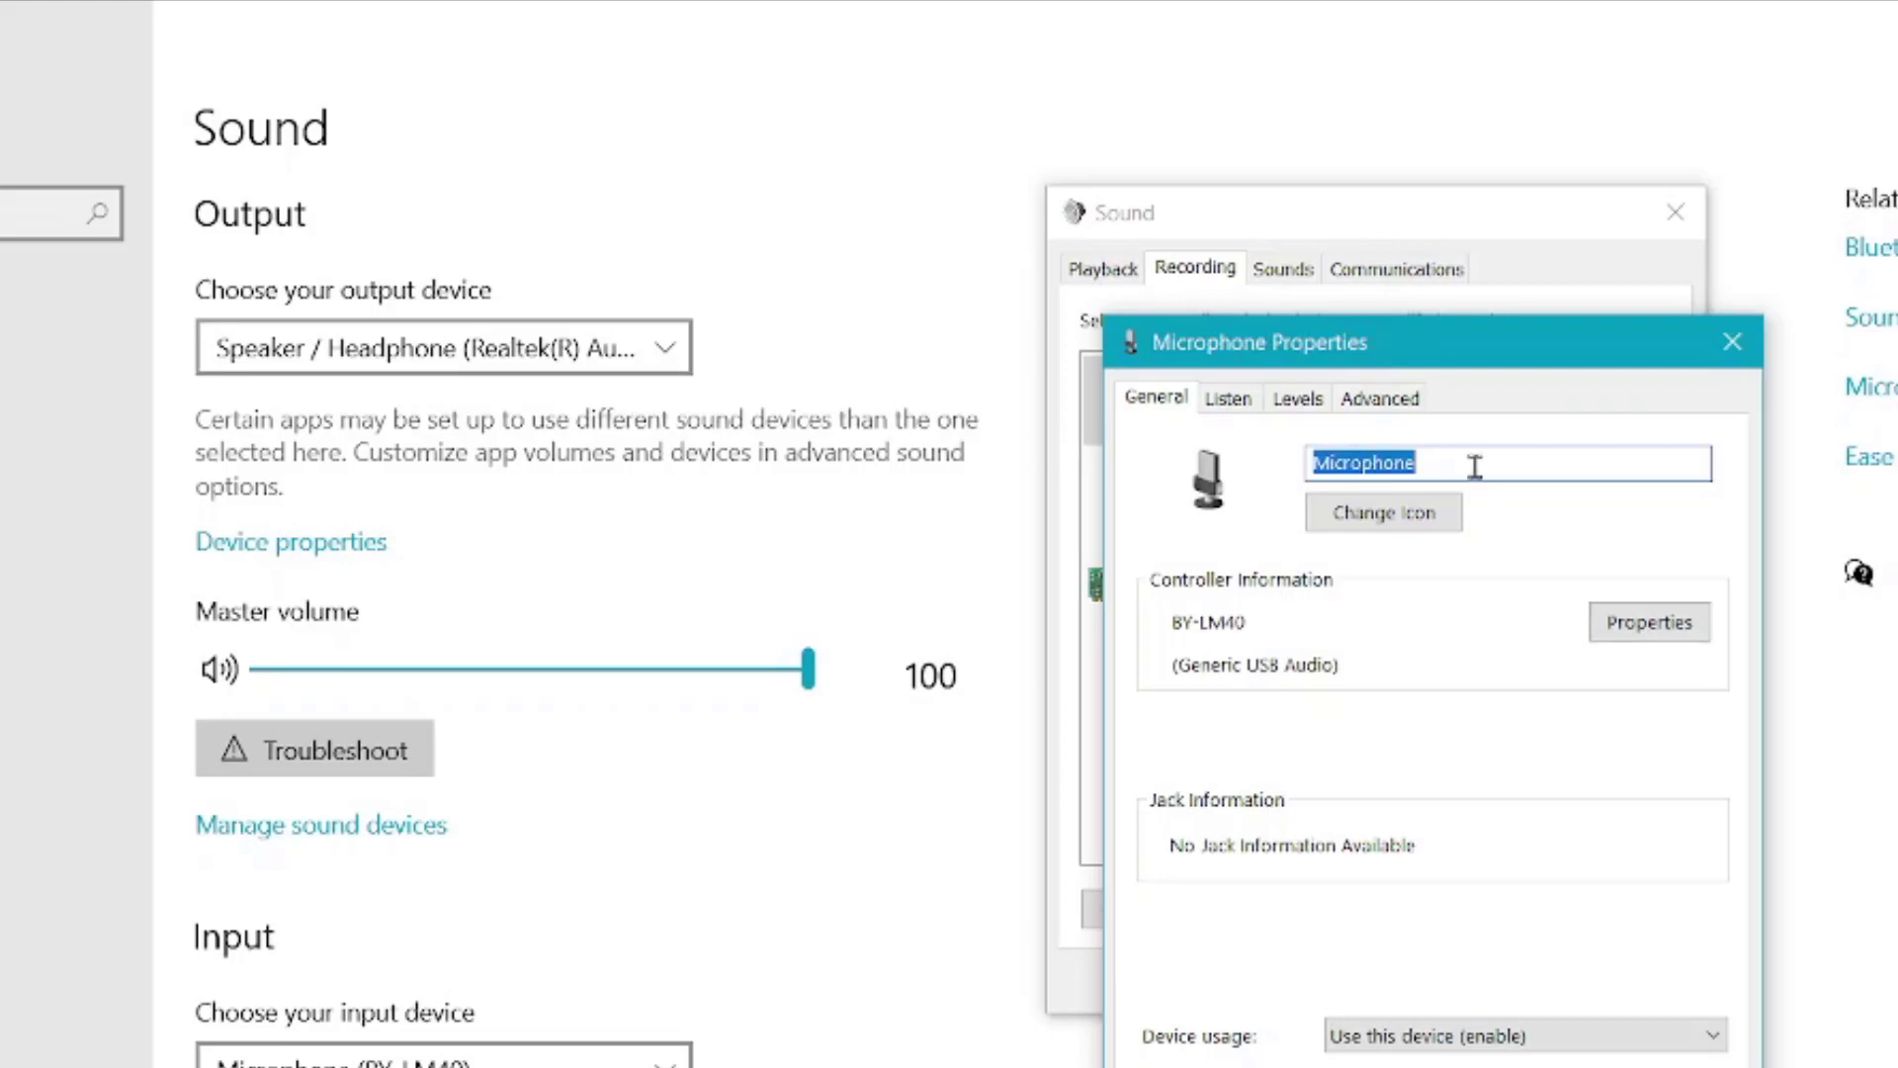
type("BOYA")
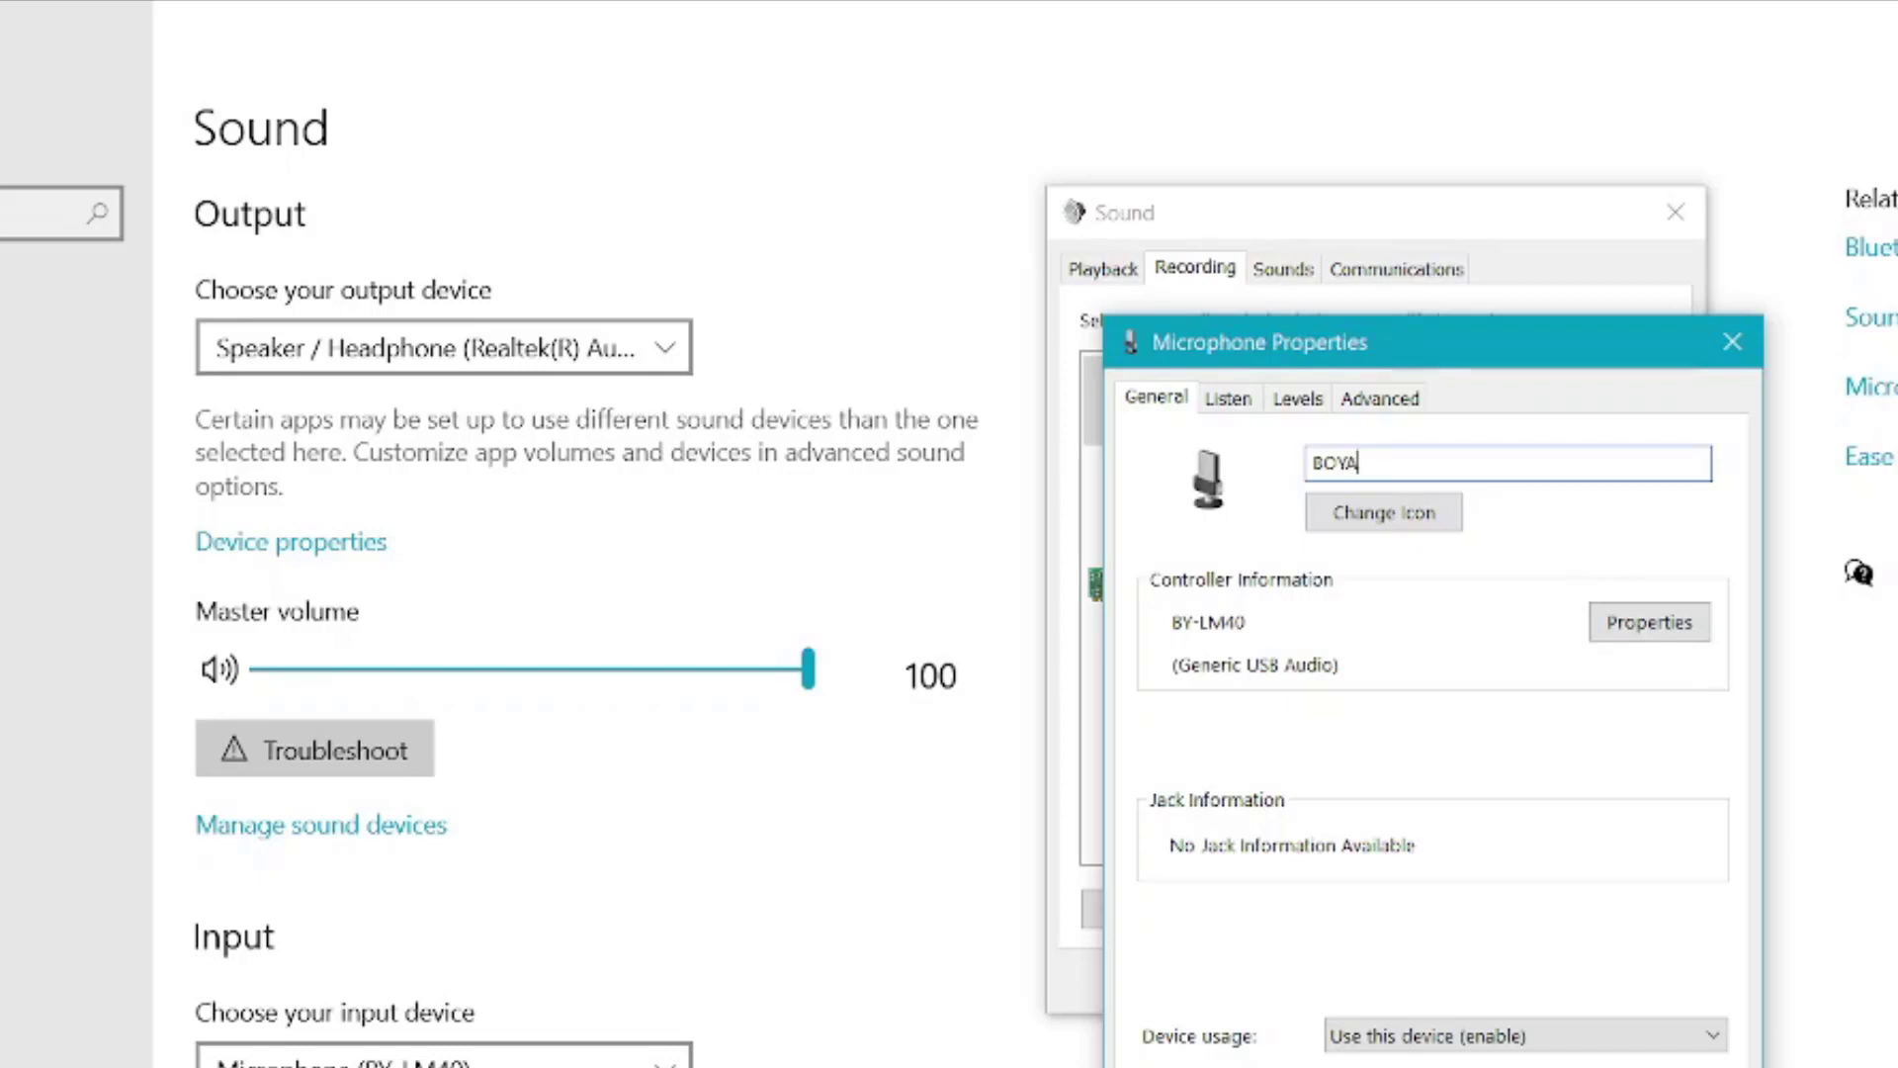
left_click(1384, 515)
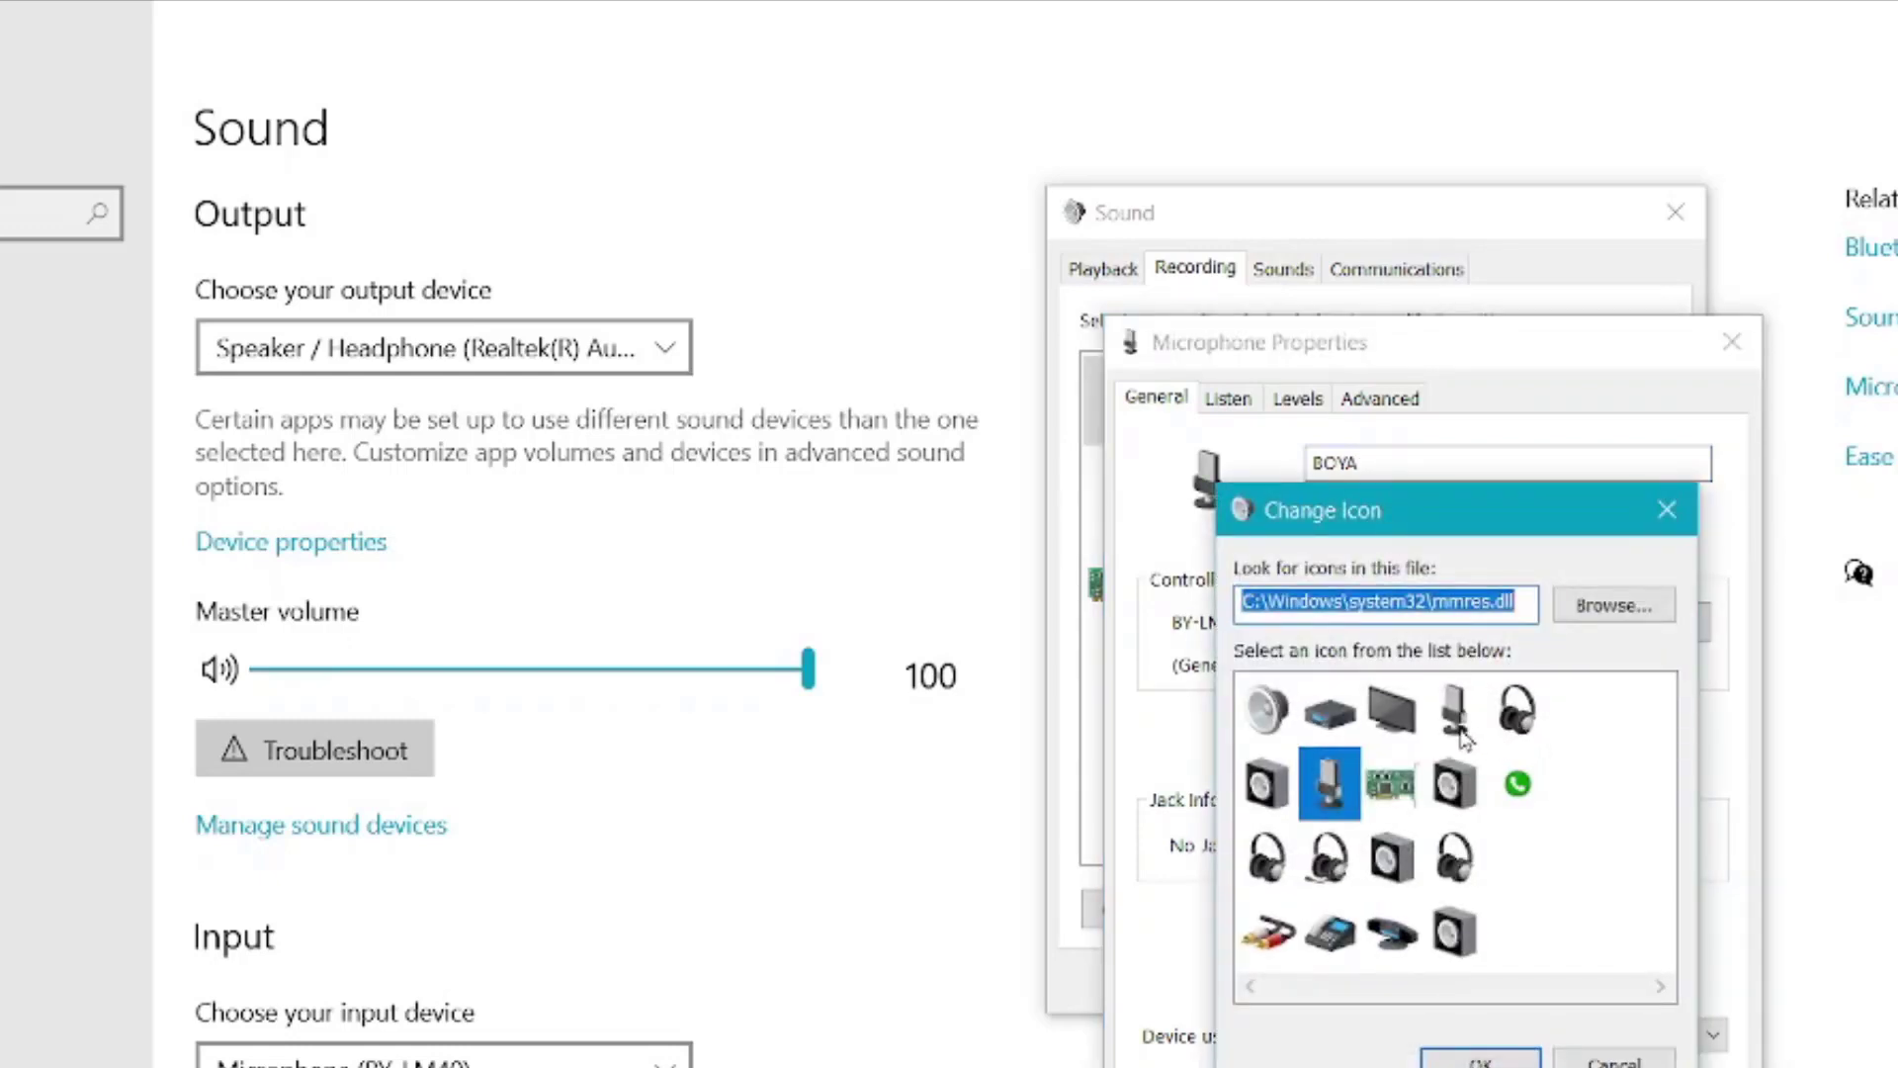
left_click(1516, 710)
left_click(1480, 1056)
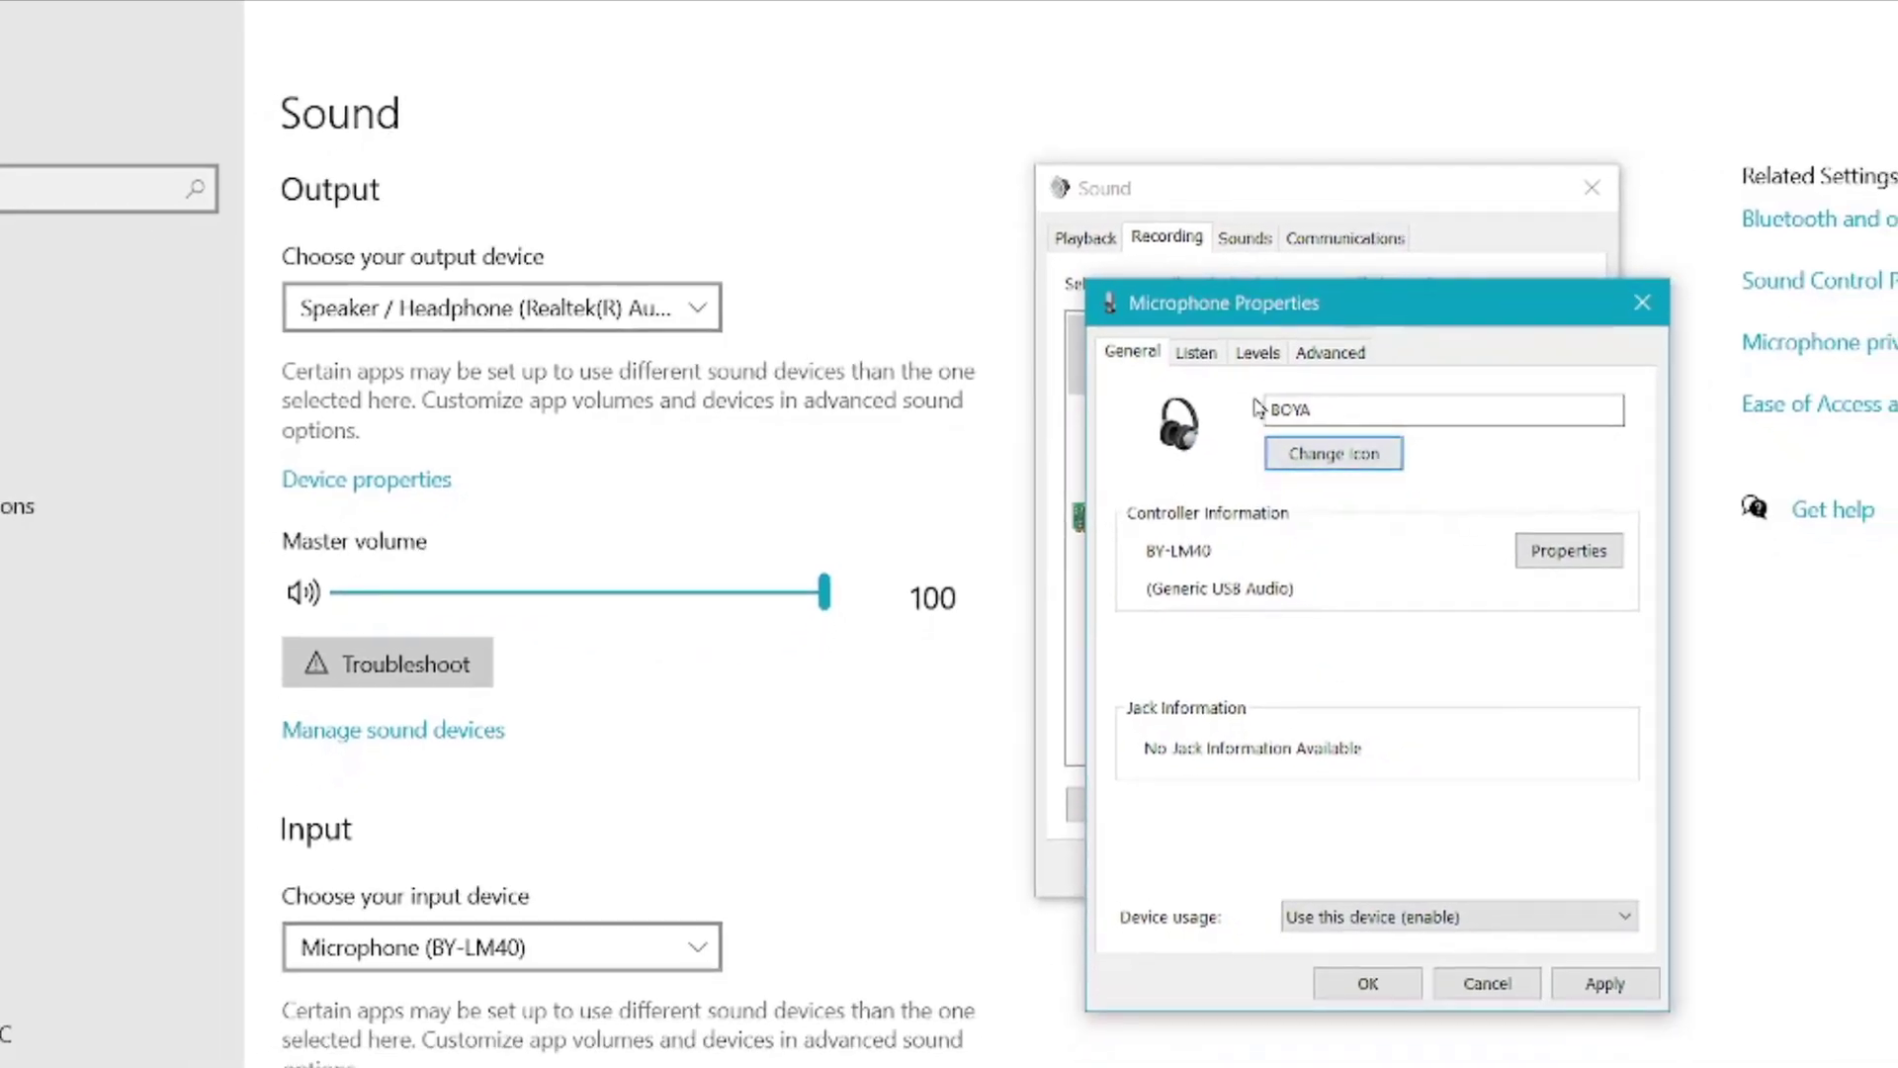
Raise the BOYA microphone's level to 93, apply the change and accept the properties
left_click(1258, 364)
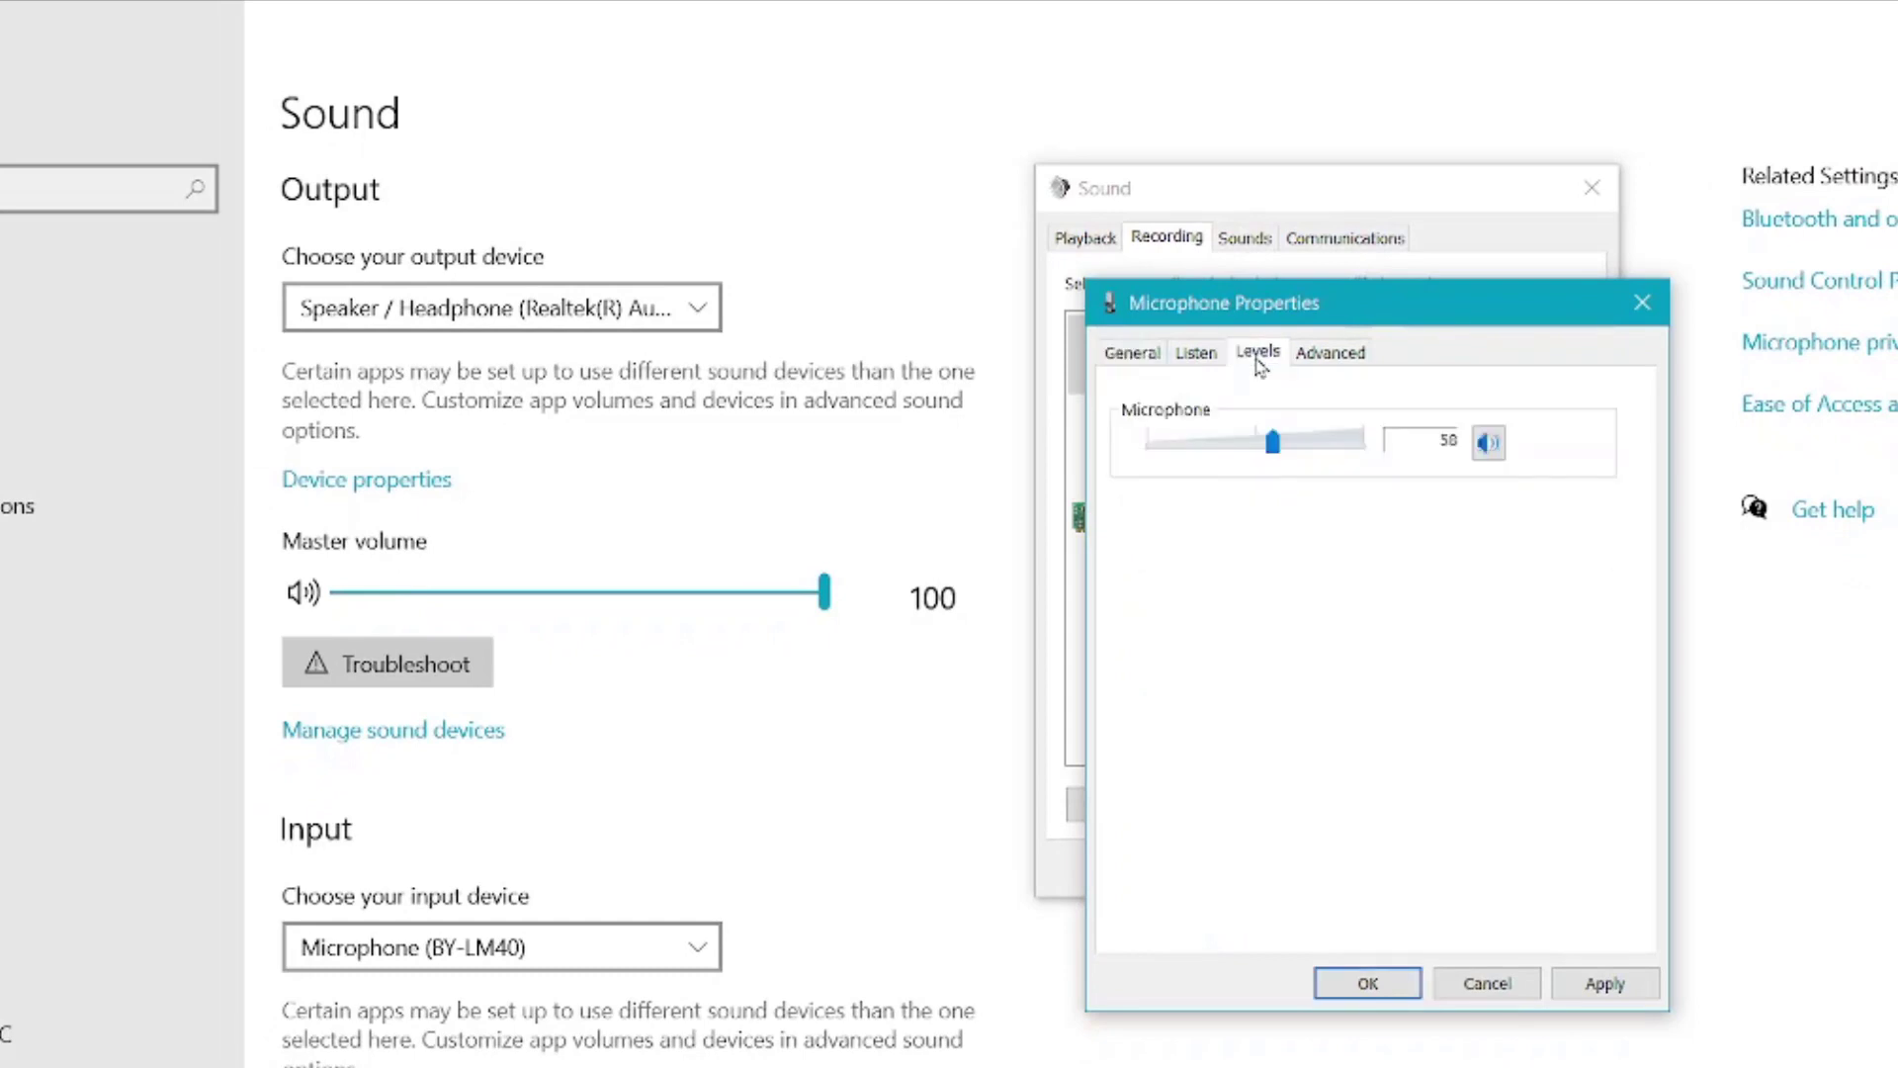
left_click_drag(1275, 450, 1332, 453)
left_click_drag(1325, 460, 1350, 455)
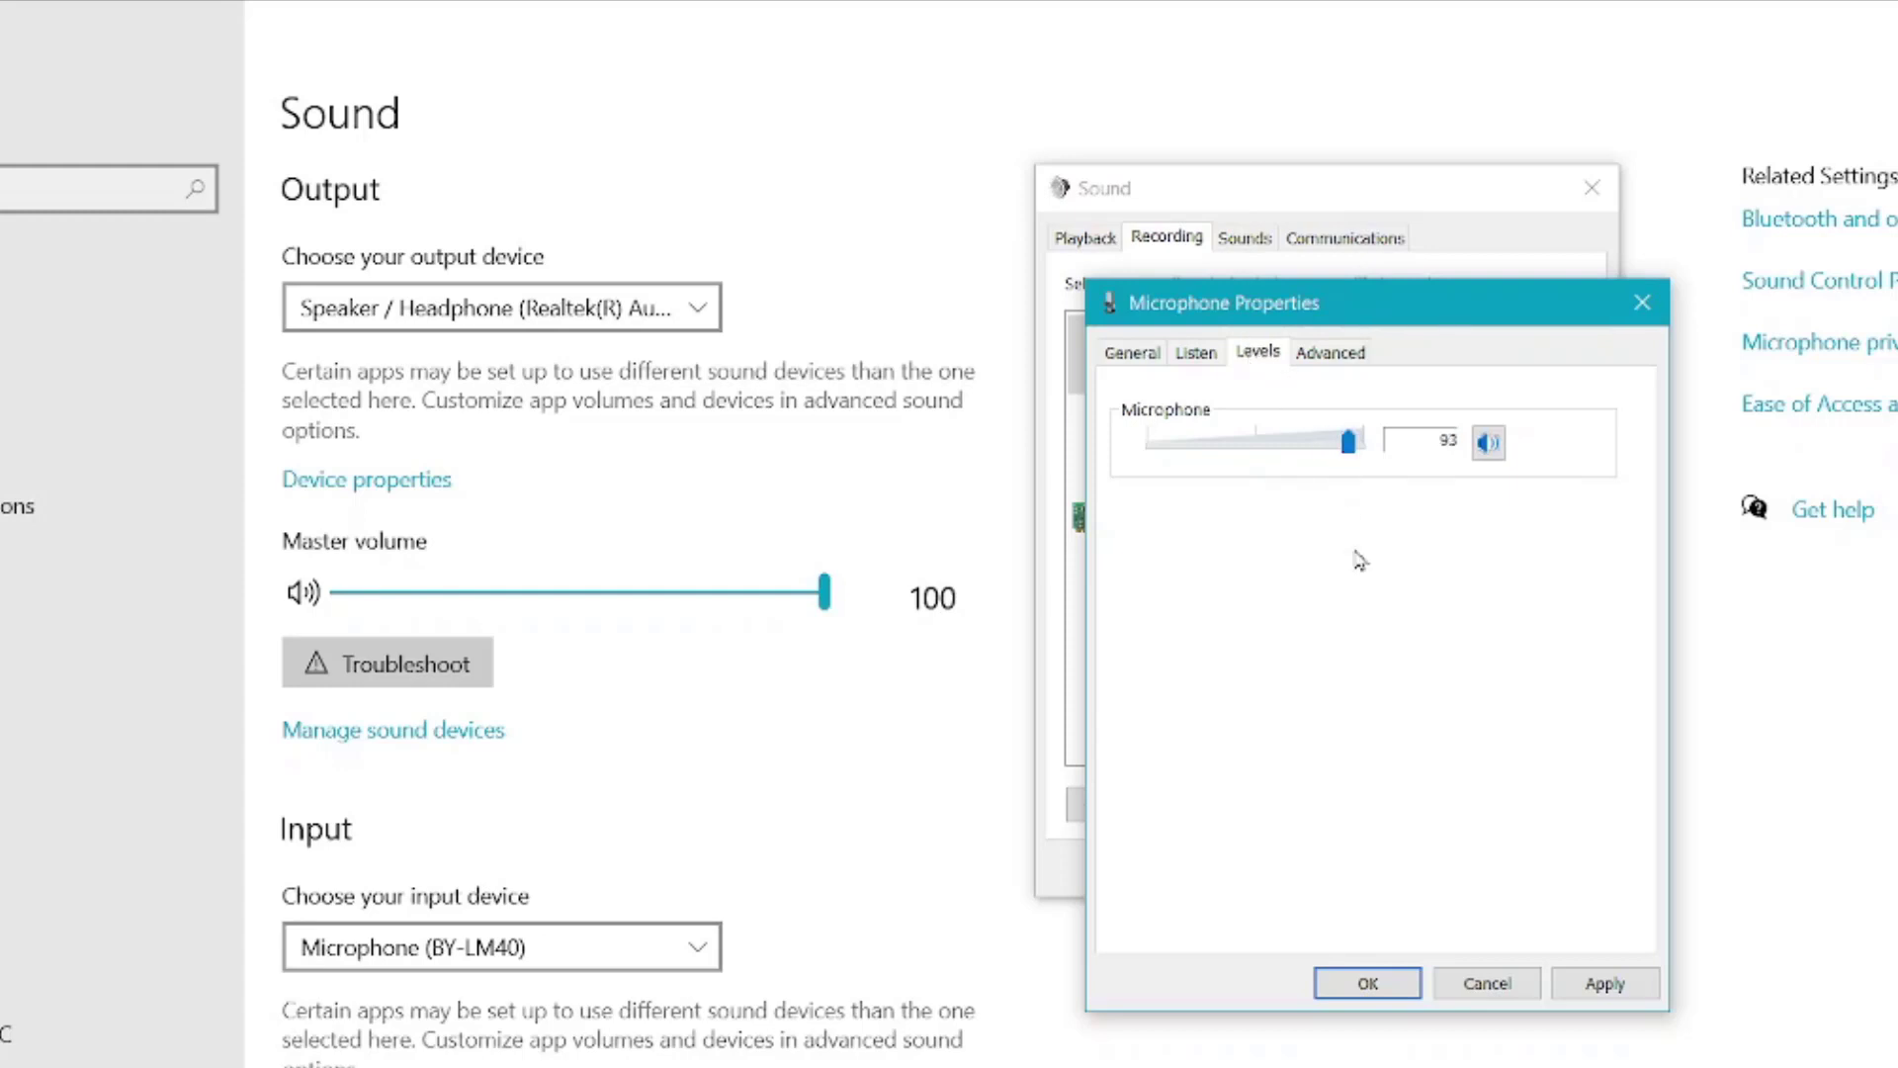
left_click(1607, 985)
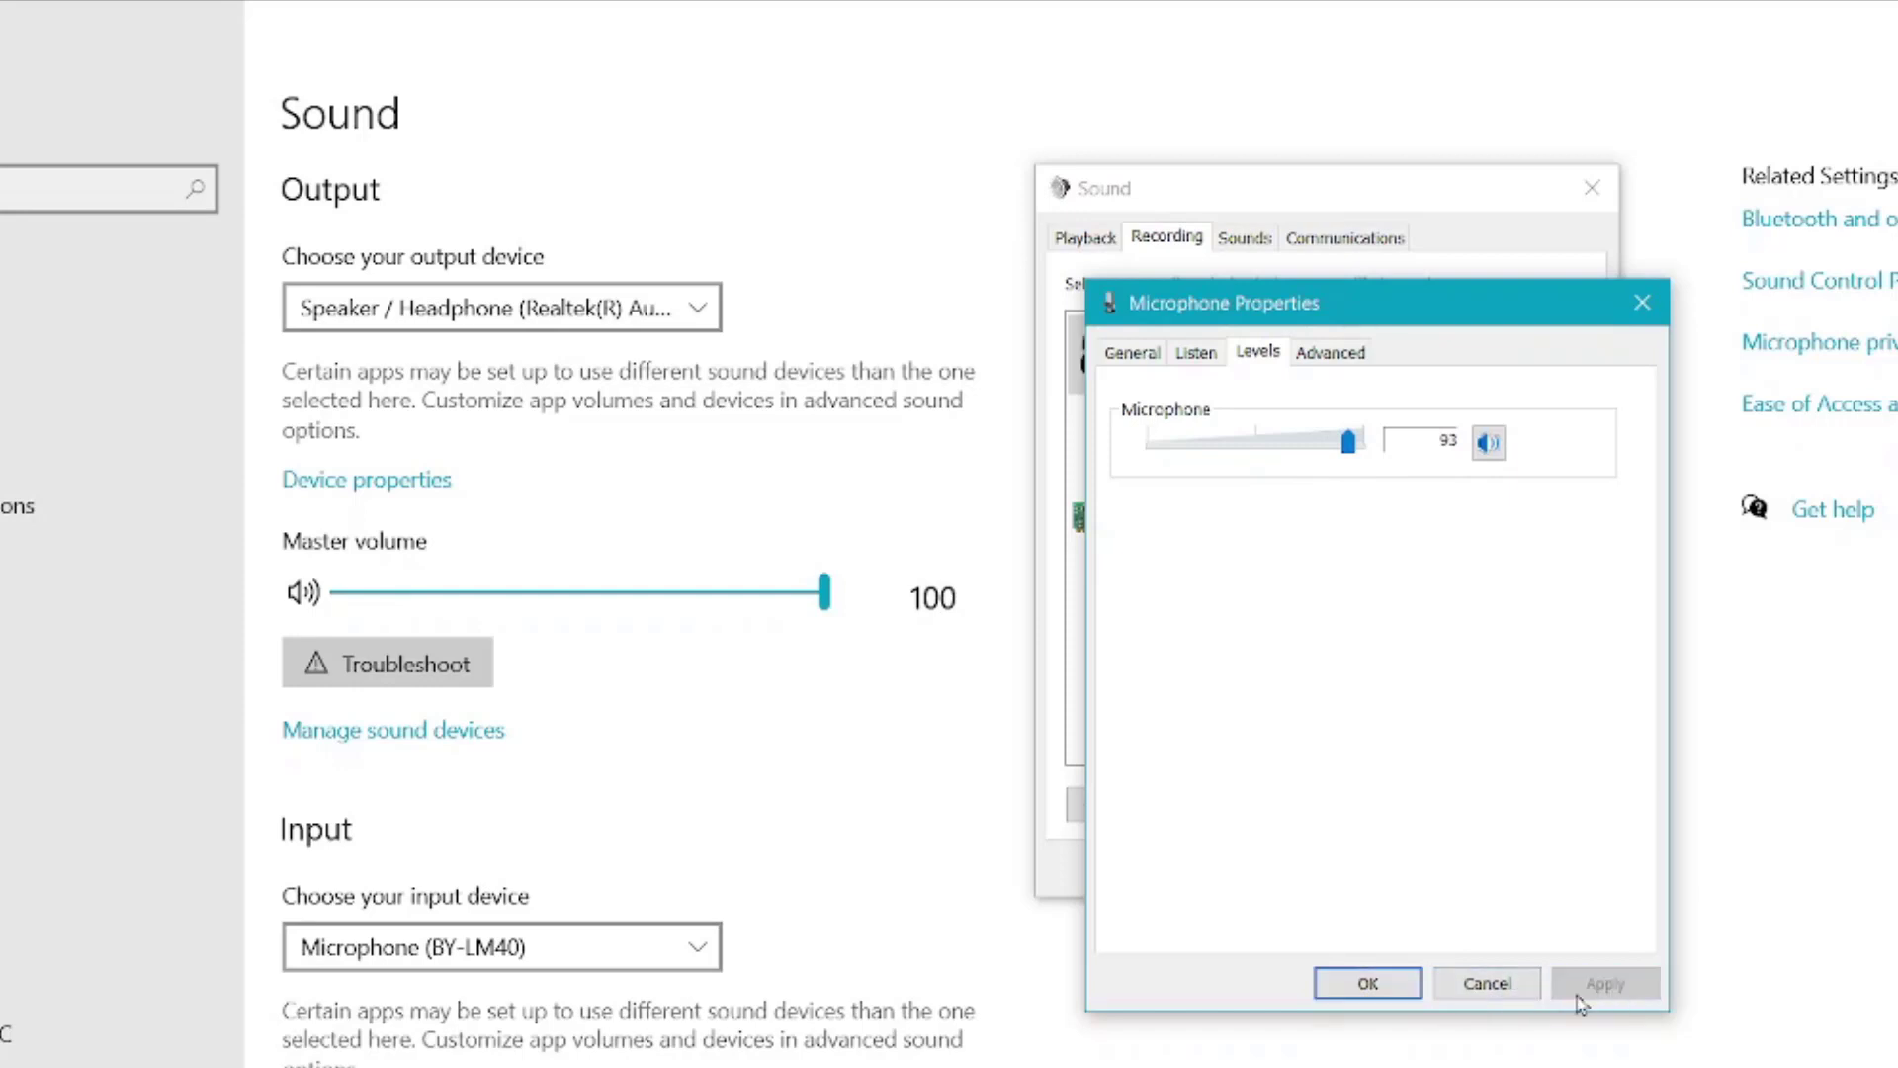
left_click(1389, 992)
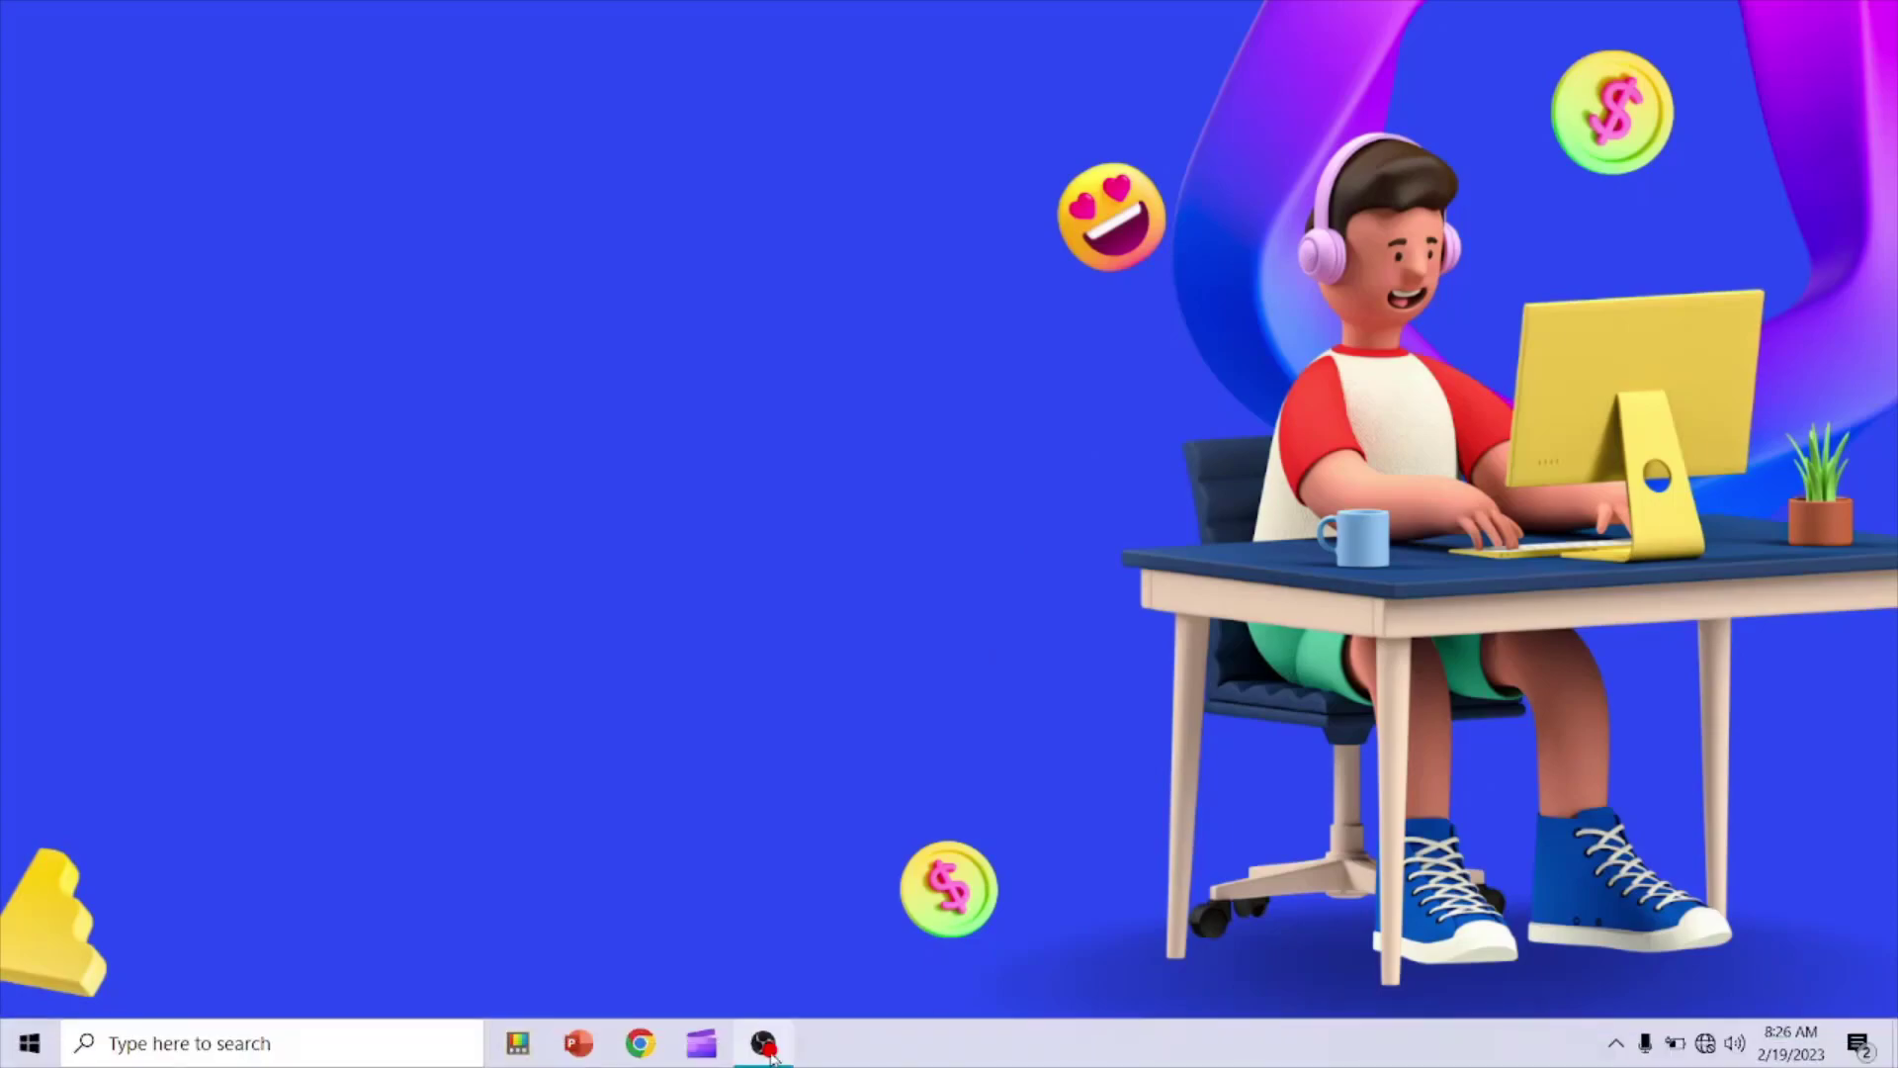
Switch to OBS, select BOYA (BY-LM40) as the Mic/Aux device and accept the properties
left_click(764, 1044)
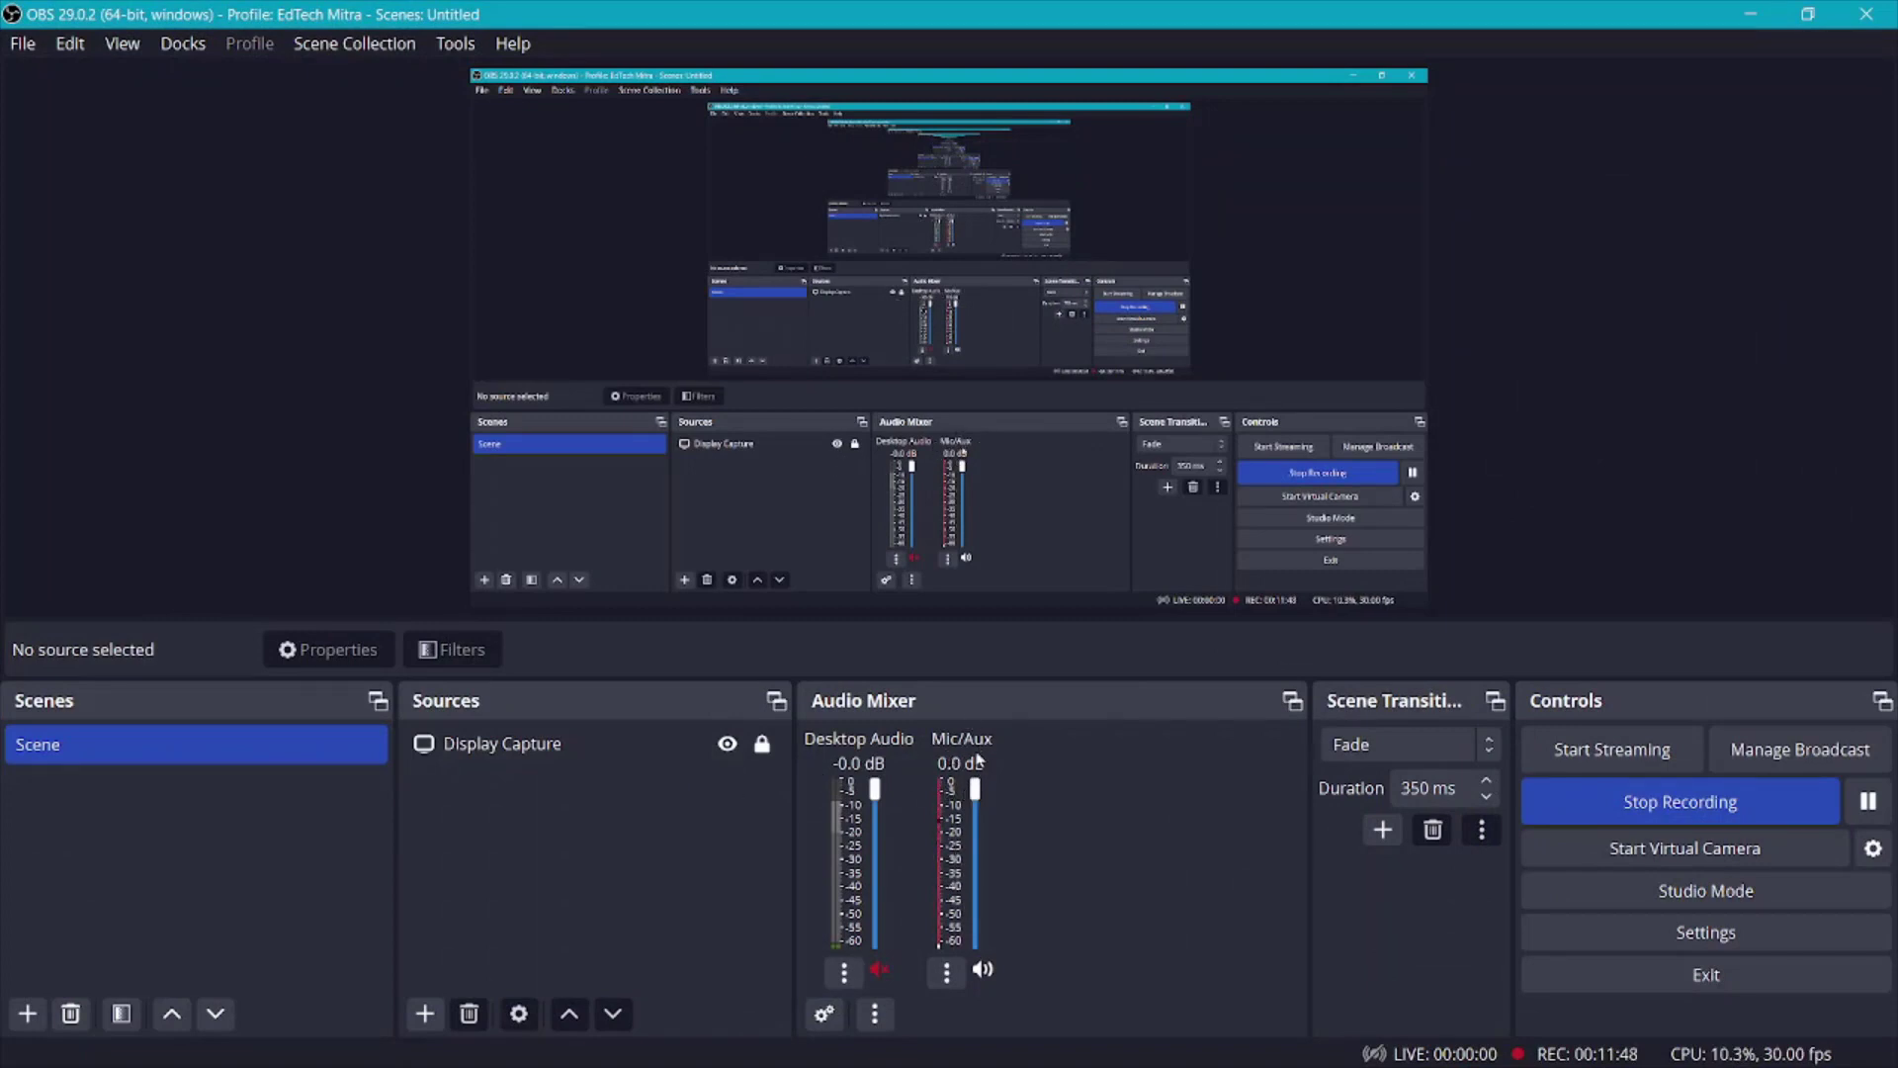
left_click(945, 979)
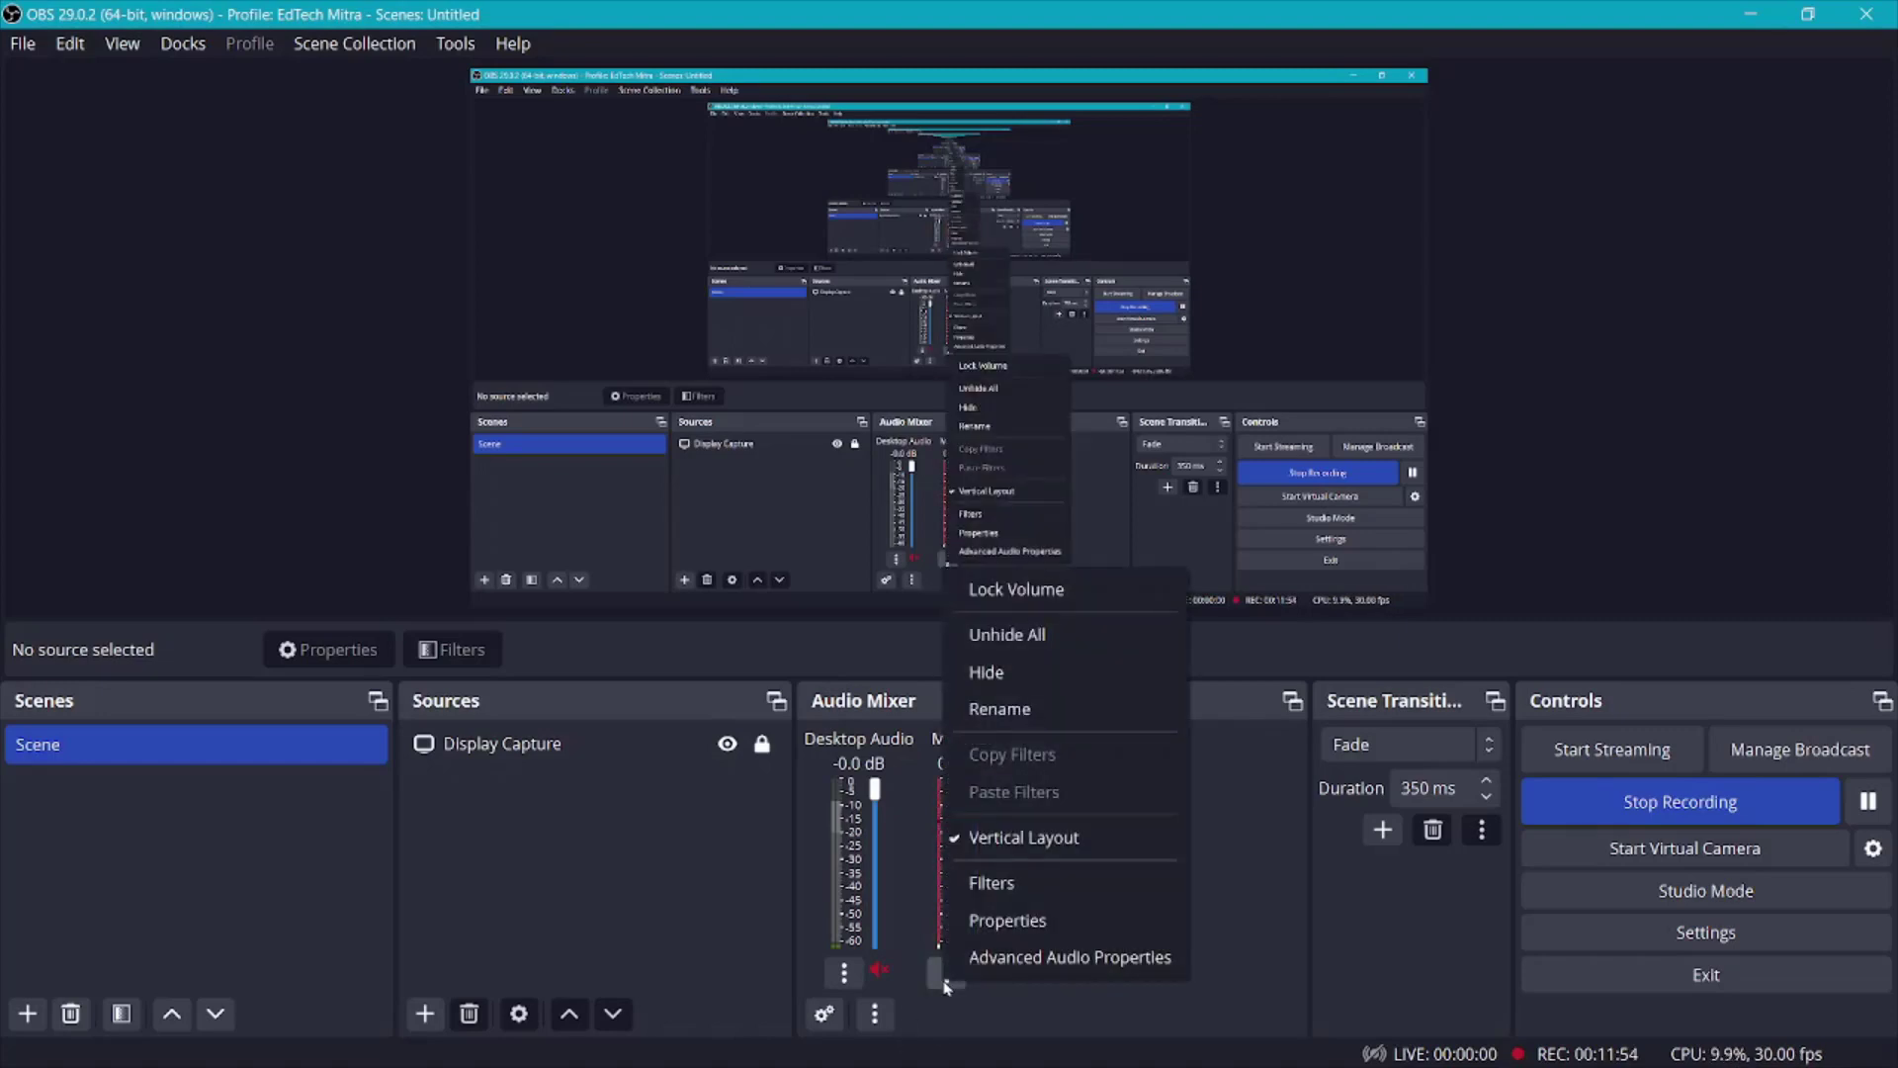
left_click(1035, 927)
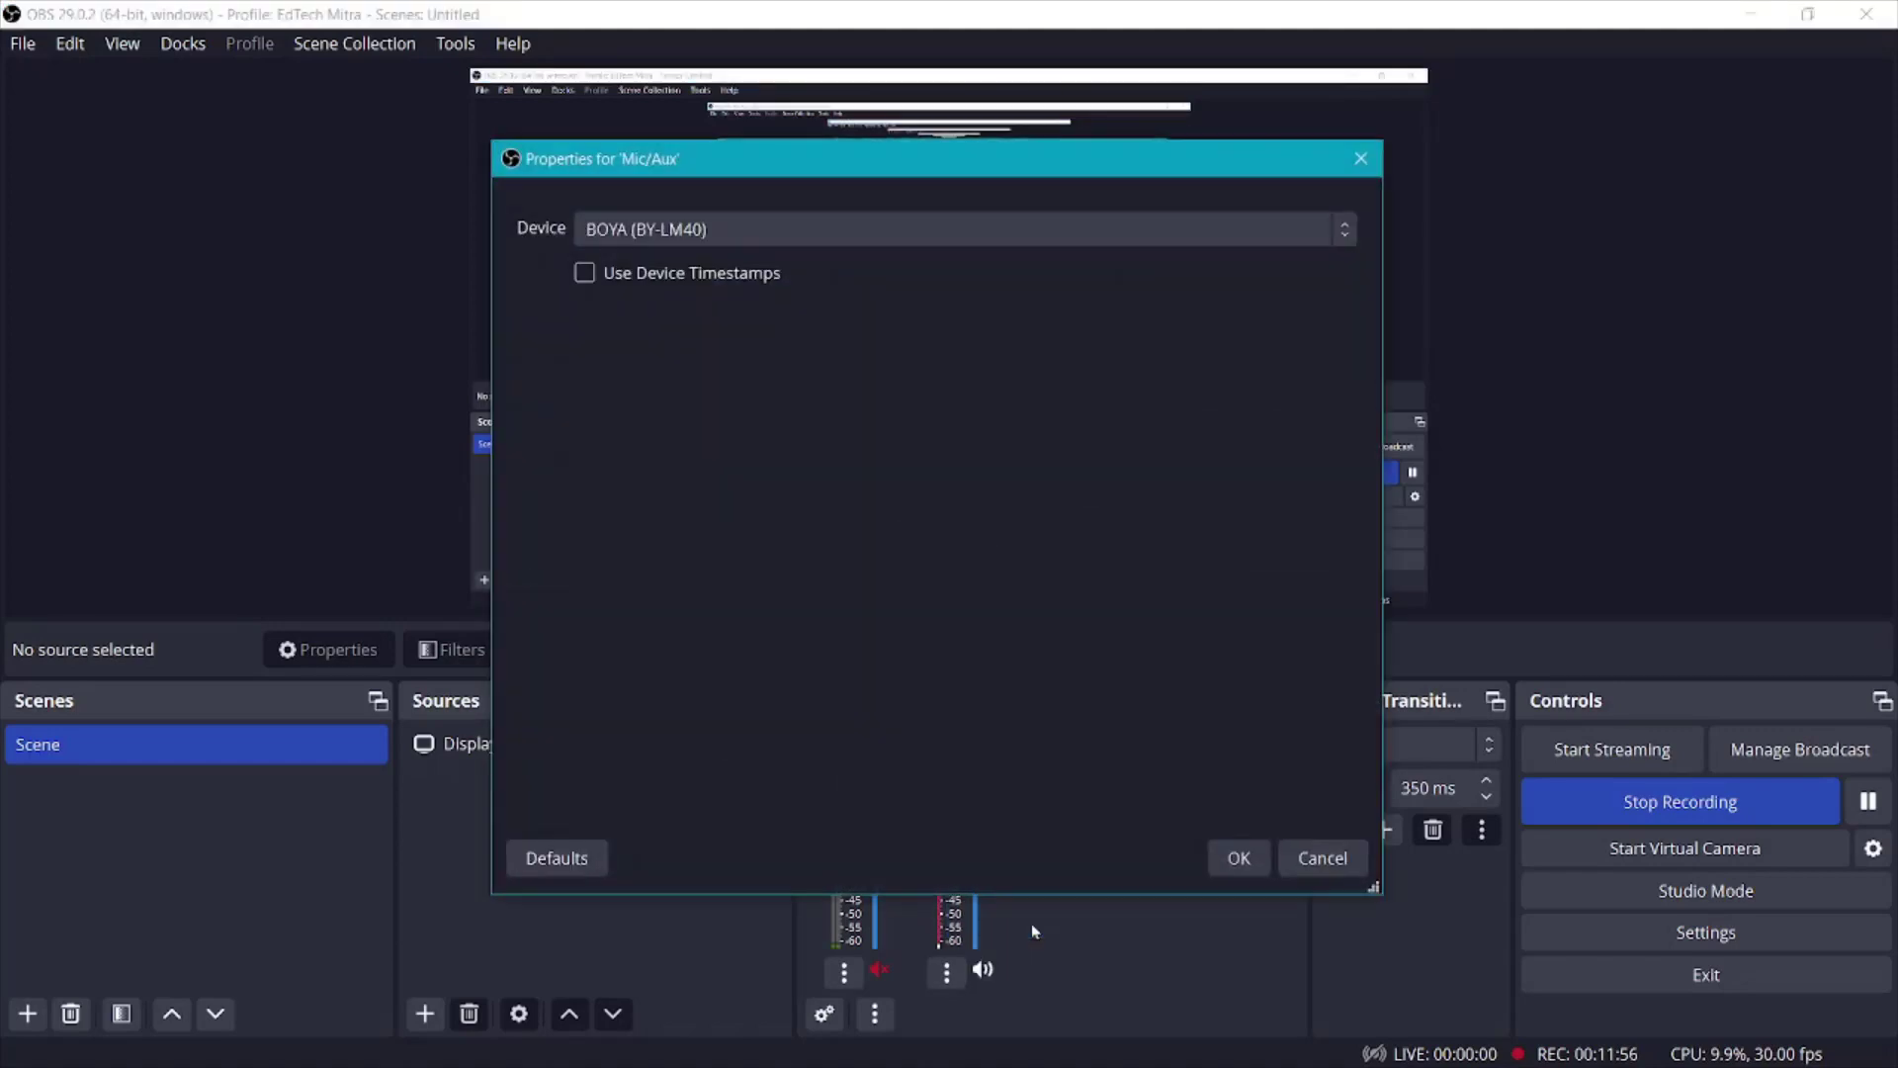
left_click(778, 241)
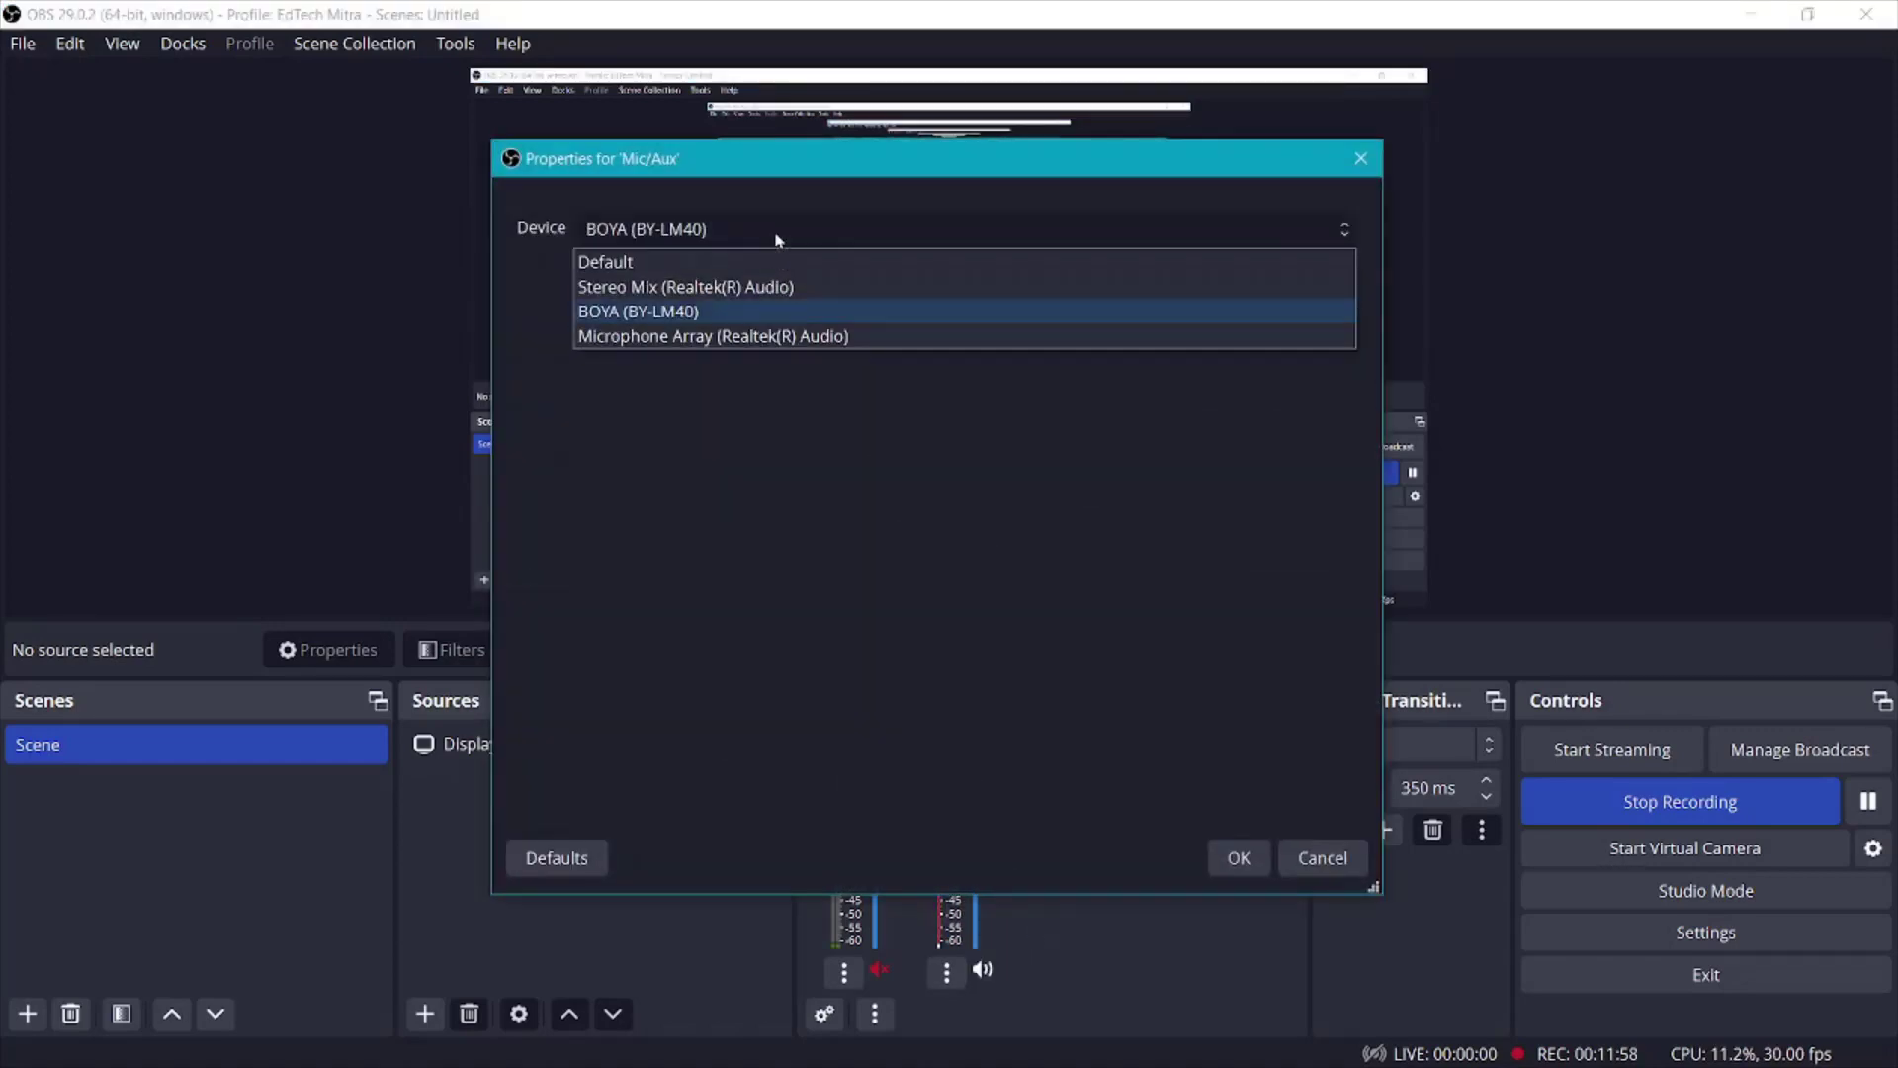
left_click(731, 319)
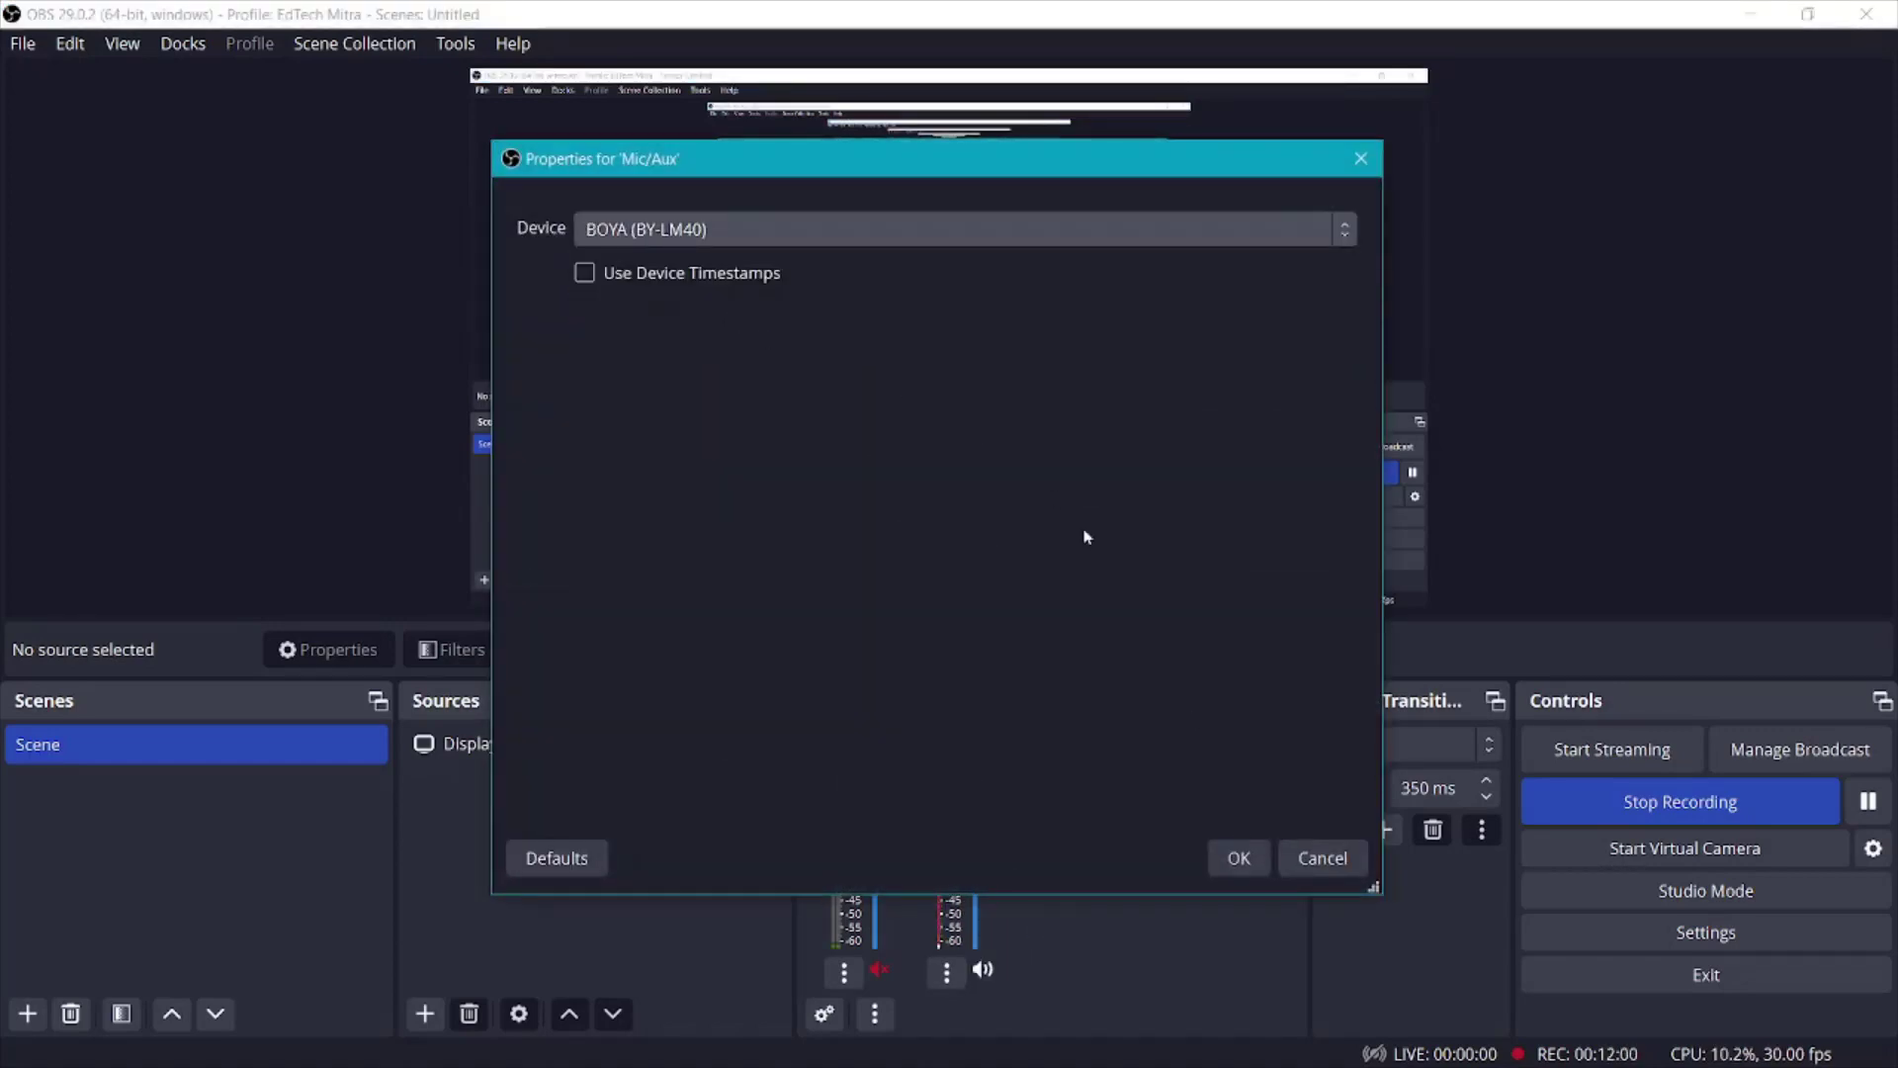
left_click(1238, 856)
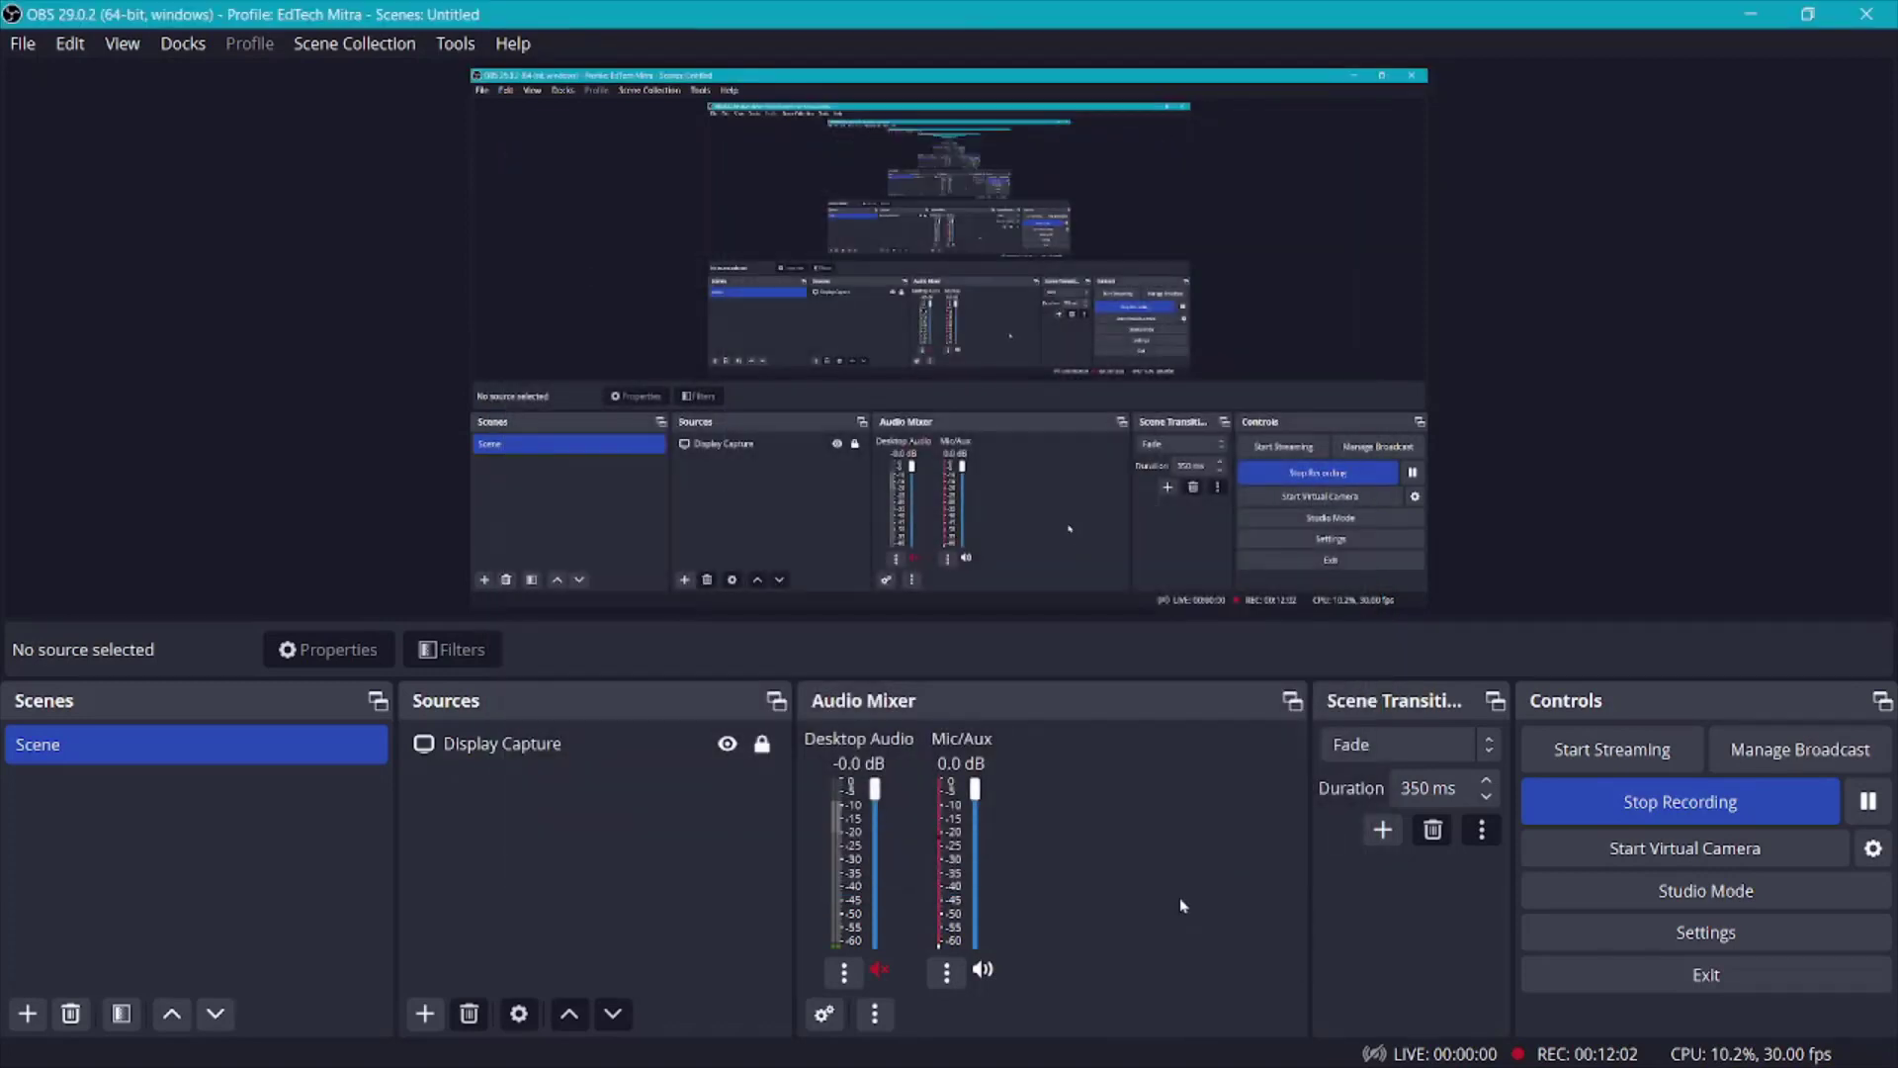